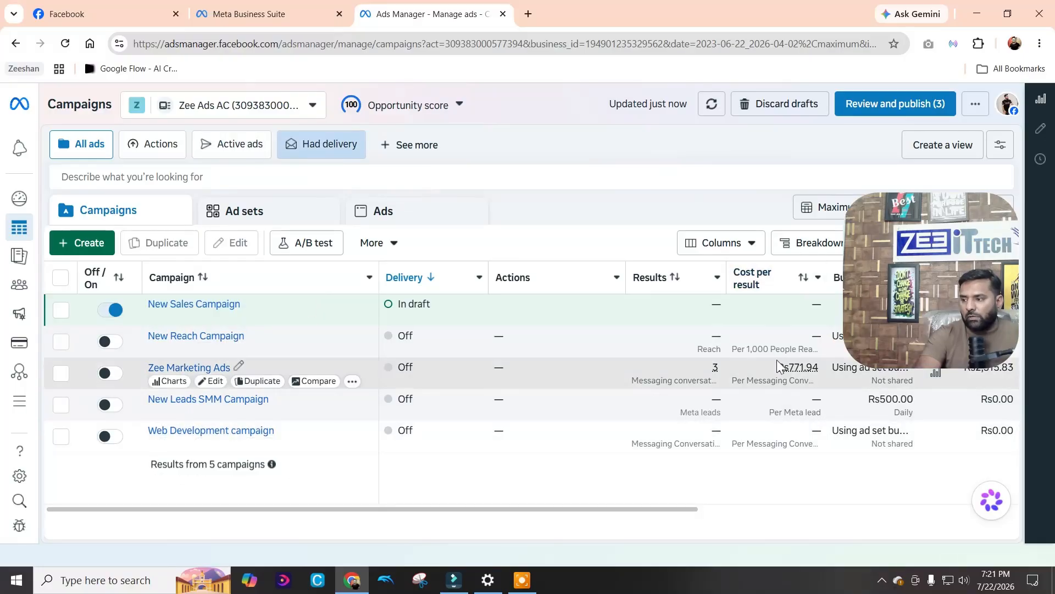
# Switch to the Windows display settings and set the size of text, apps and other items to 150%
pyautogui.click(979, 15)
pyautogui.rightClick(460, 163)
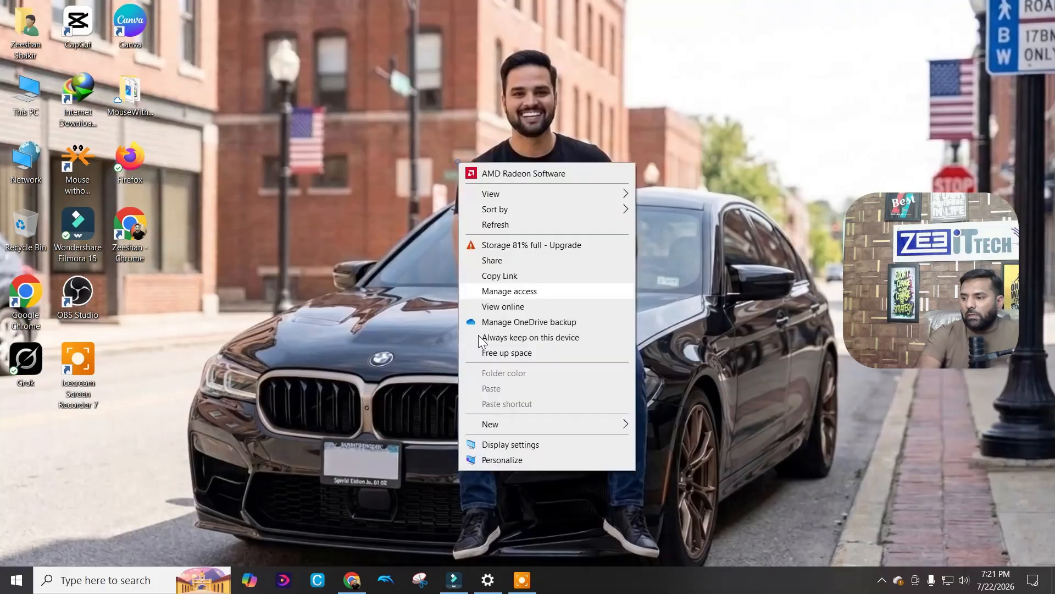
pyautogui.click(497, 444)
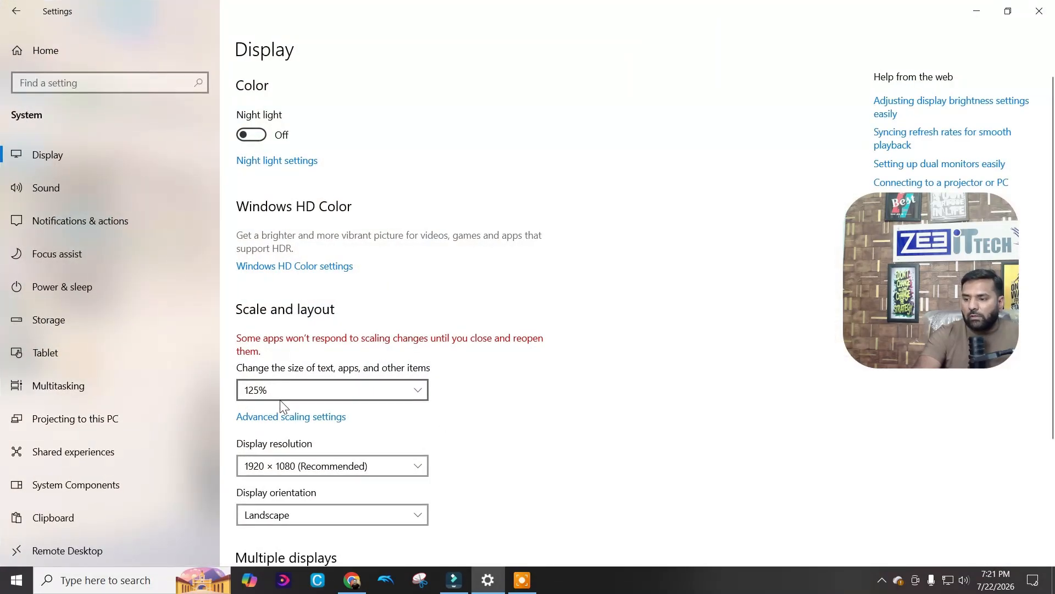
pyautogui.click(311, 393)
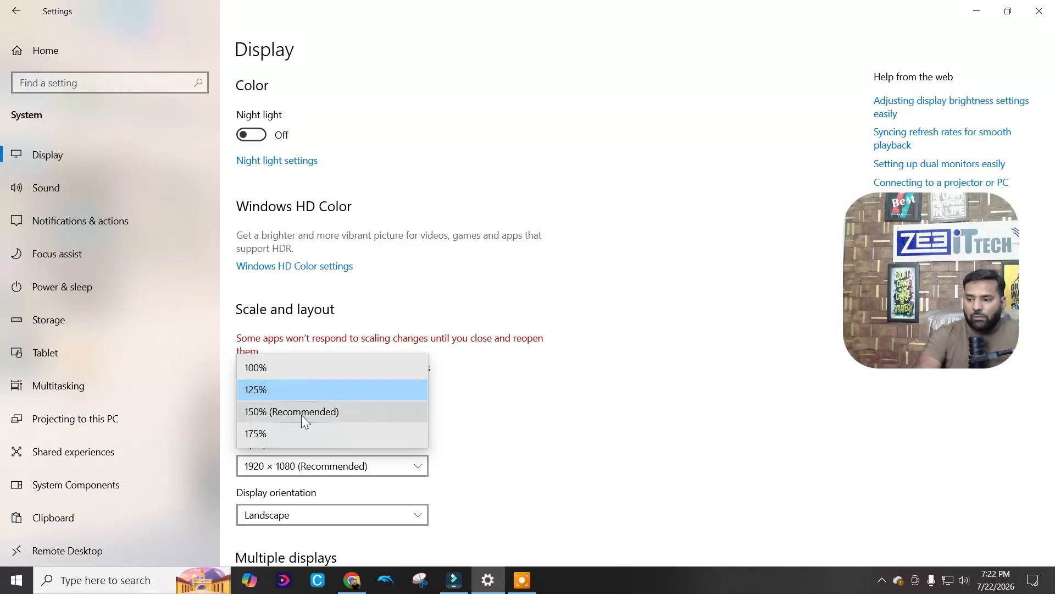
pyautogui.click(301, 414)
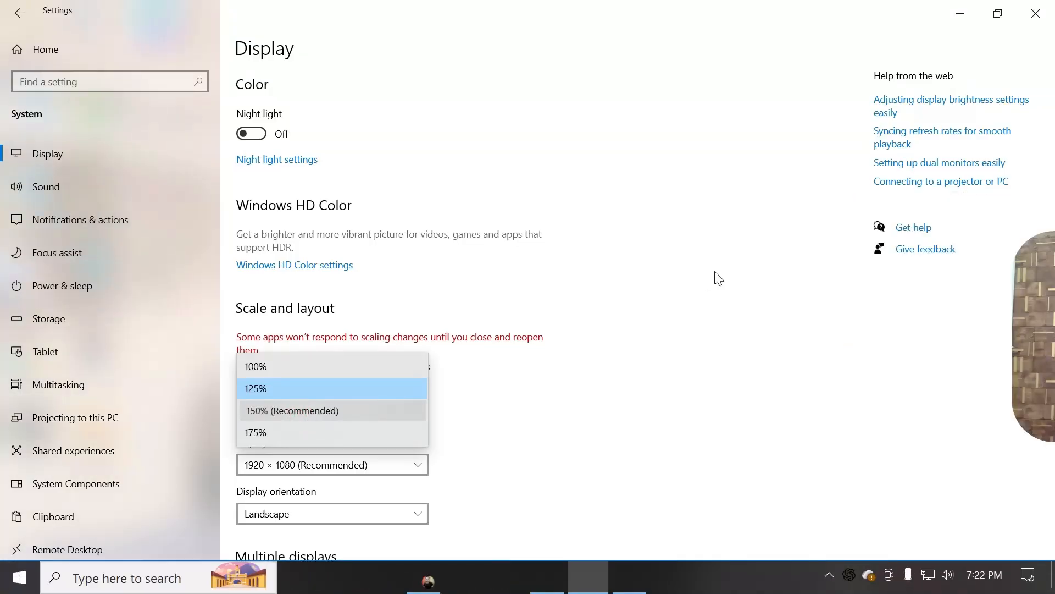
# Check the campaigns page in Chrome at the enlarged scale and return the Windows display scaling to 125%
pyautogui.click(424, 577)
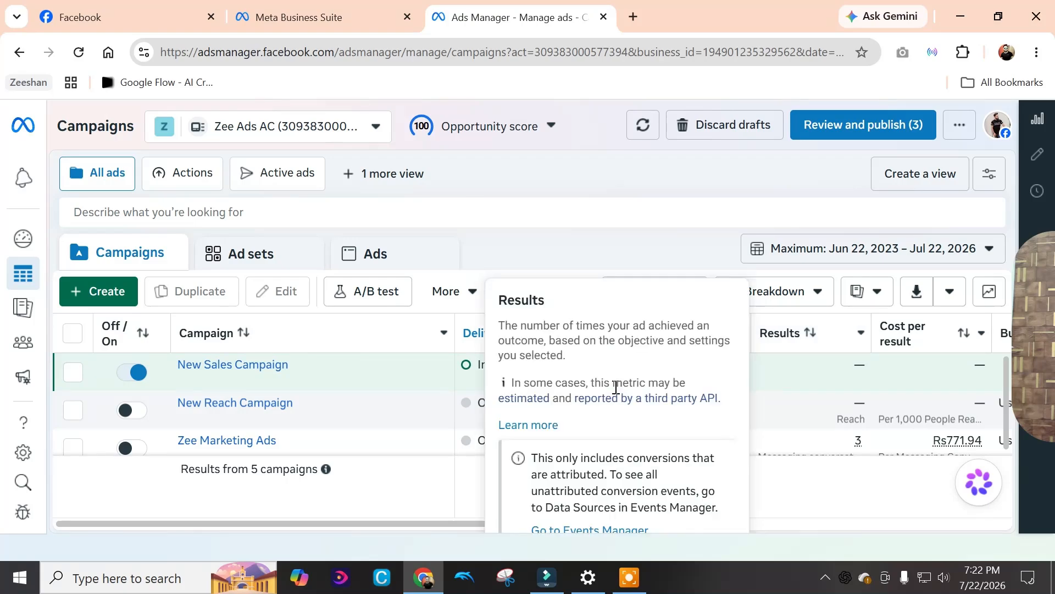
pyautogui.scroll(-2, 278, 400)
pyautogui.scroll(2, 277, 395)
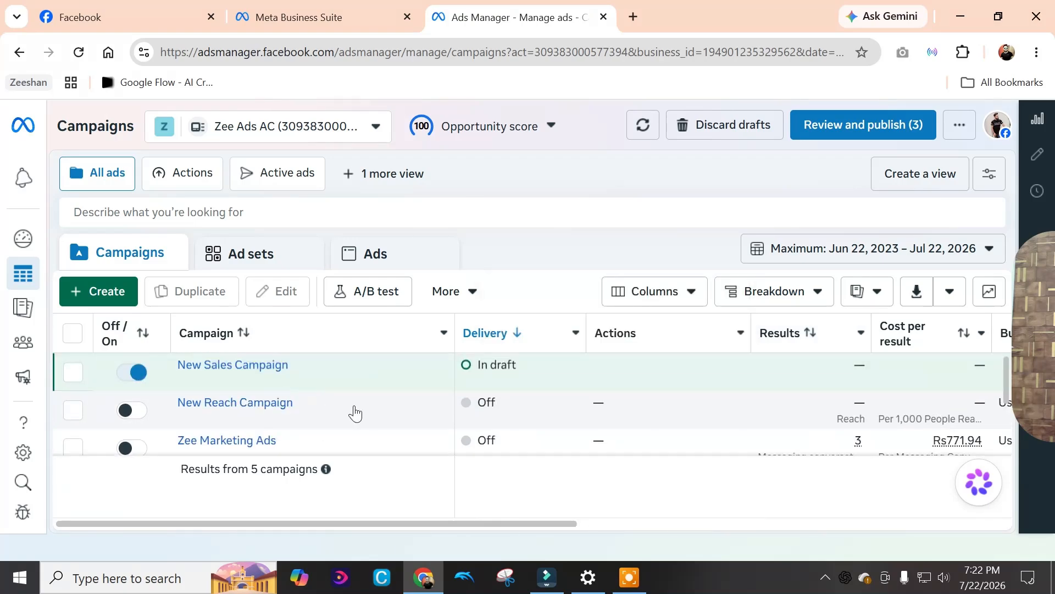
pyautogui.click(588, 577)
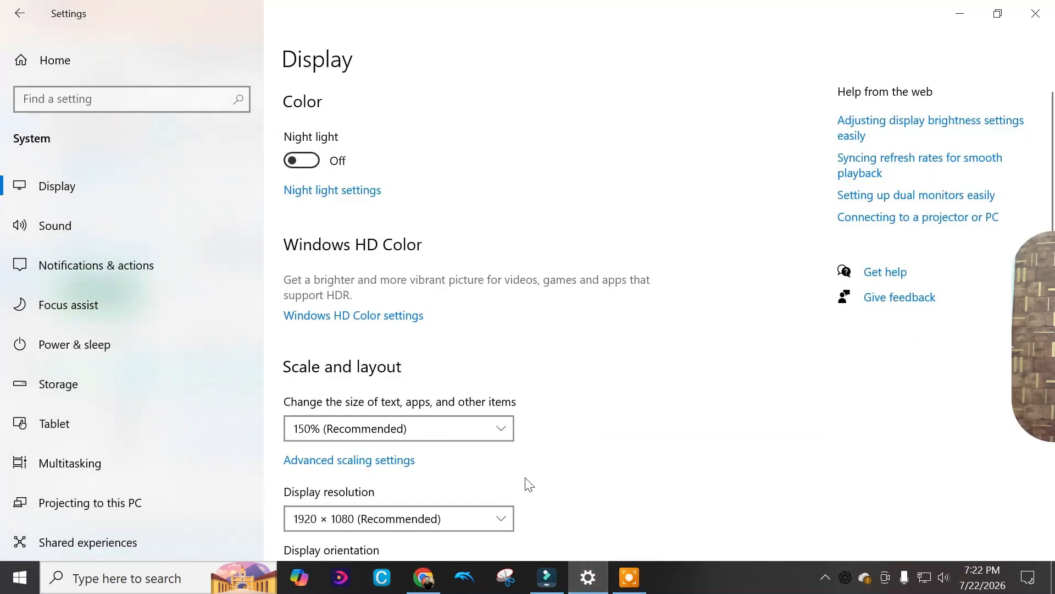
pyautogui.click(368, 434)
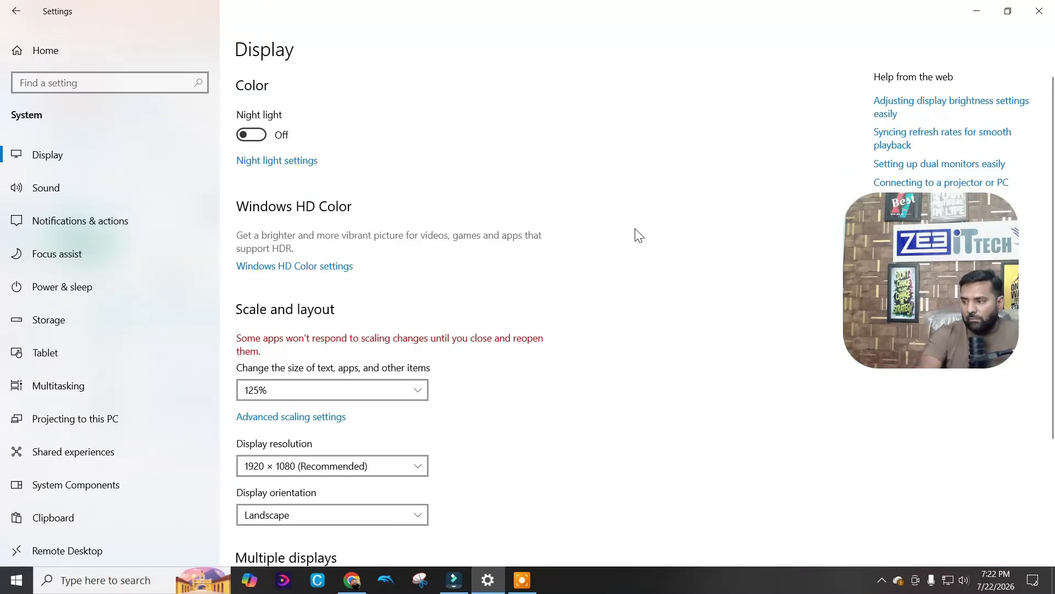
pyautogui.click(352, 582)
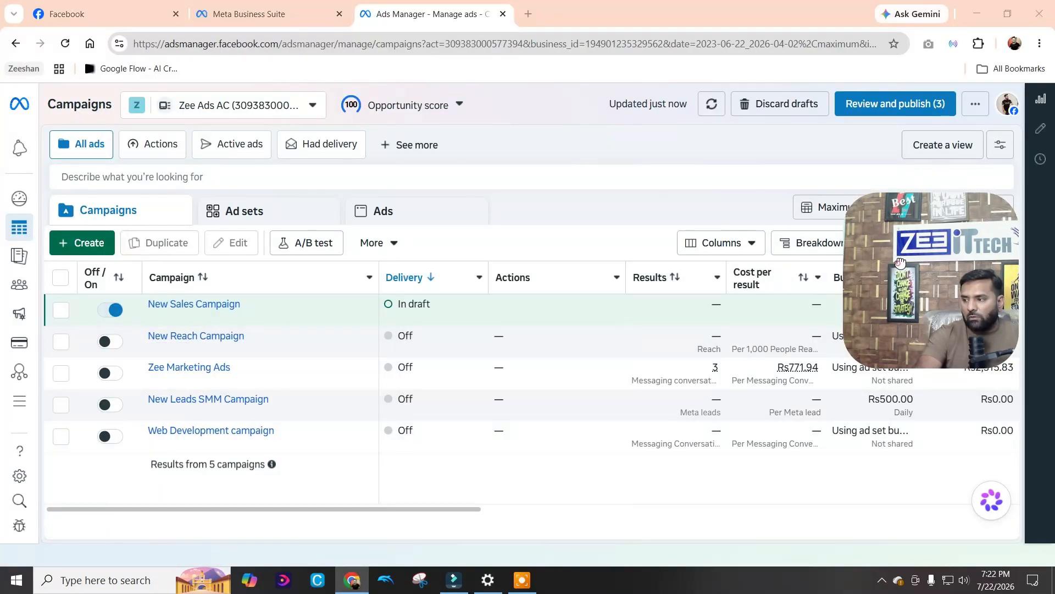
# Create a new campaign with the Auction buying type and the Awareness objective
pyautogui.moveTo(900, 263); pyautogui.dragTo(910, 168)
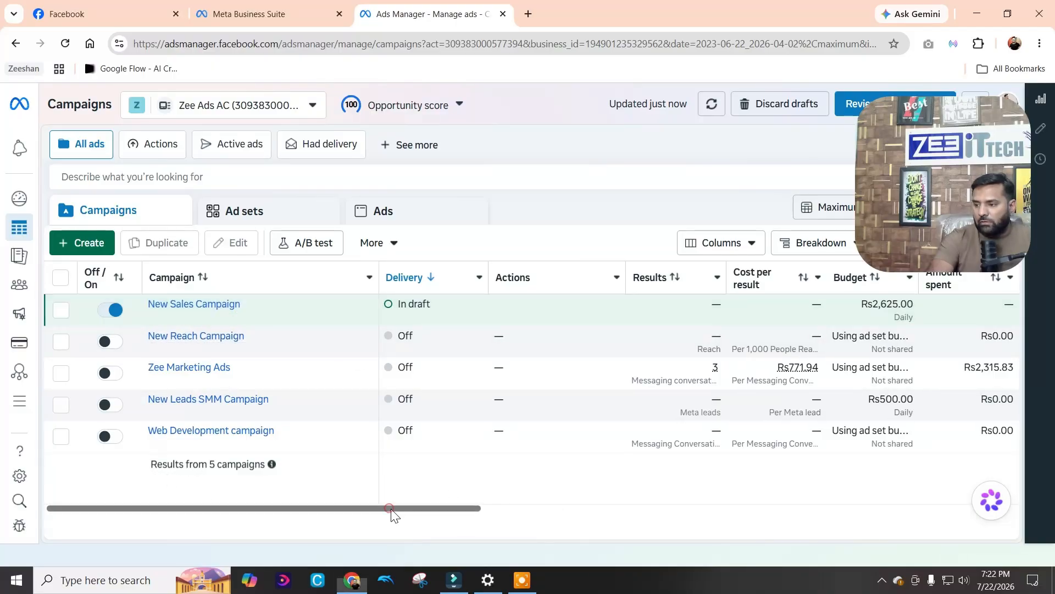
pyautogui.moveTo(391, 511); pyautogui.dragTo(572, 504)
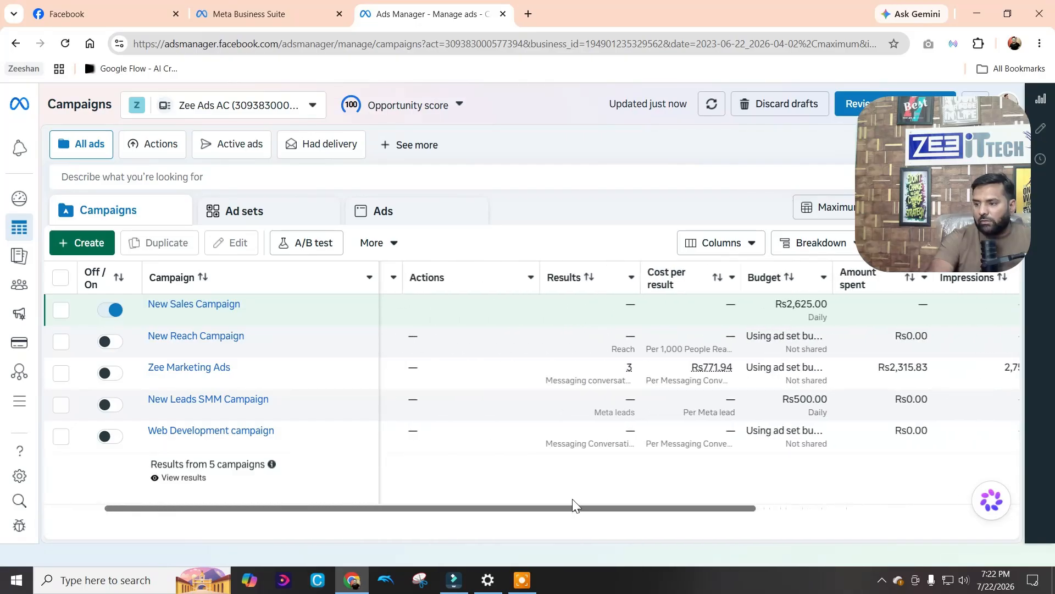
pyautogui.click(79, 245)
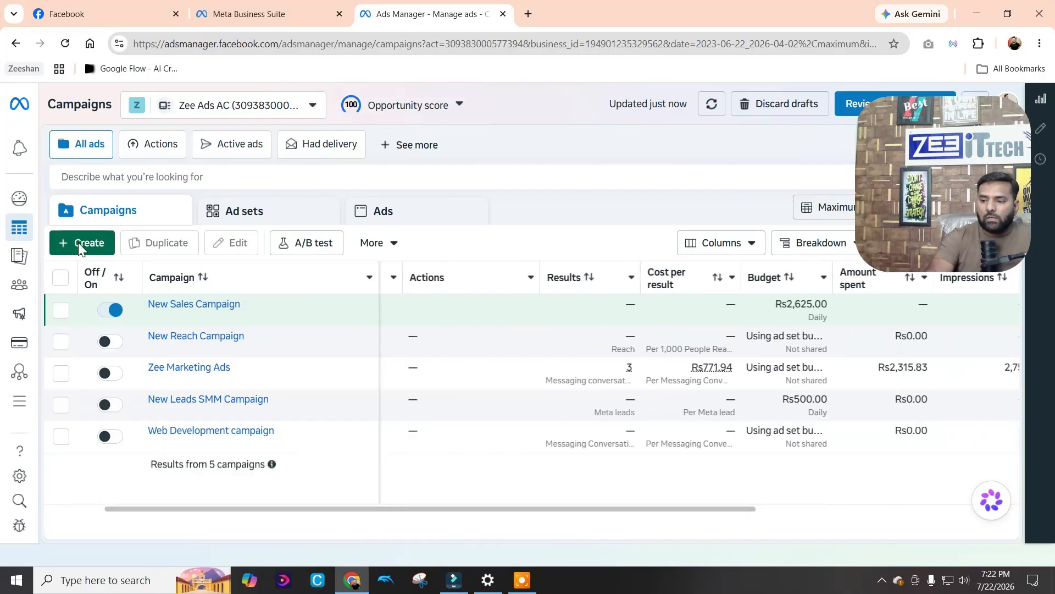
pyautogui.click(424, 248)
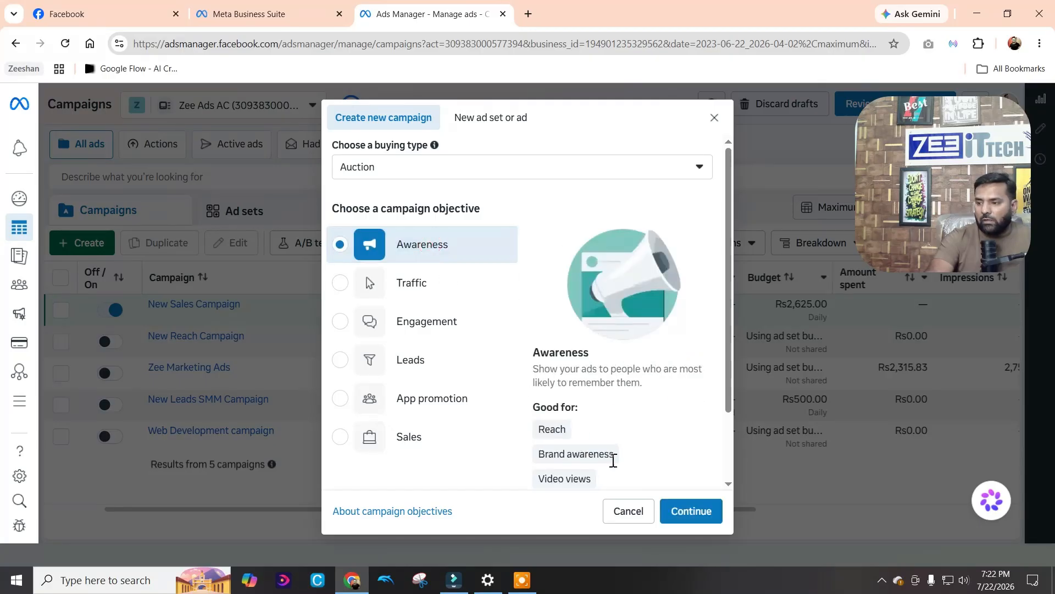
pyautogui.click(694, 511)
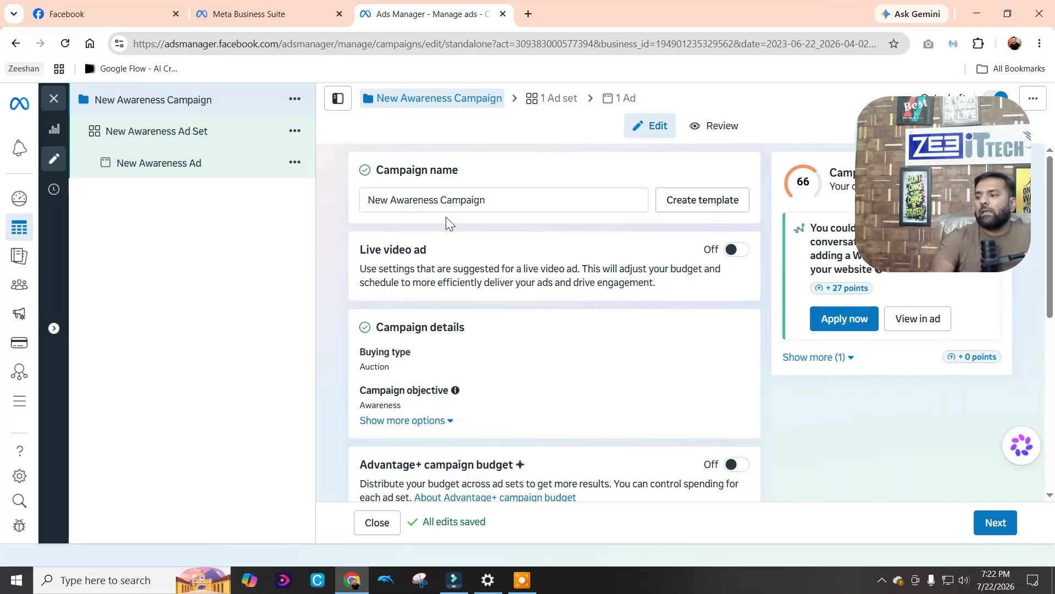
# Review the new campaign's settings, expanding the extra campaign detail options and the list of campaign objectives
pyautogui.scroll(-1, 466, 286)
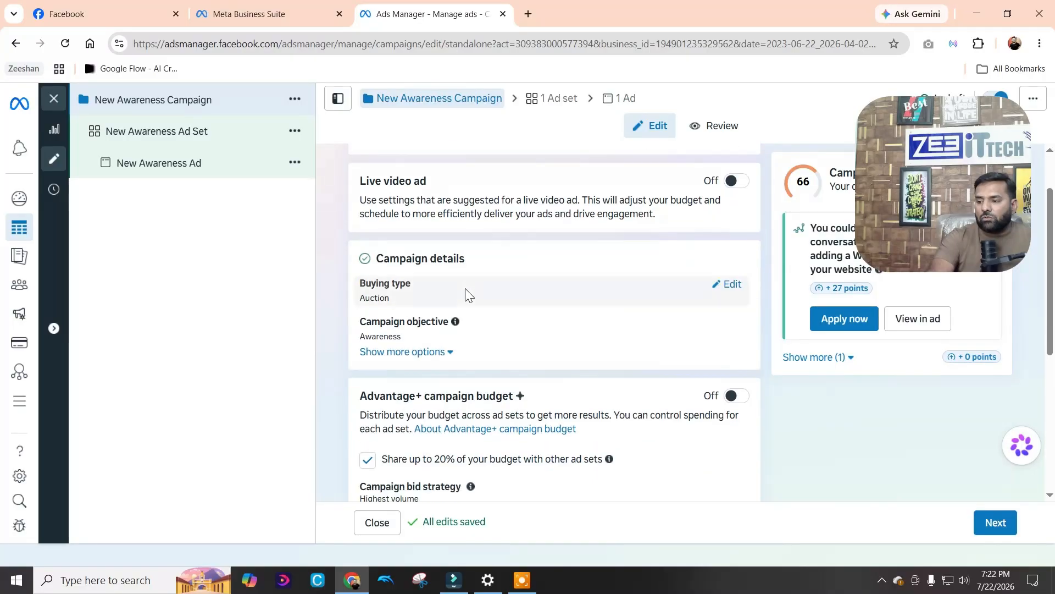
pyautogui.scroll(-1, 467, 300)
pyautogui.scroll(2, 499, 273)
pyautogui.scroll(-5, 499, 297)
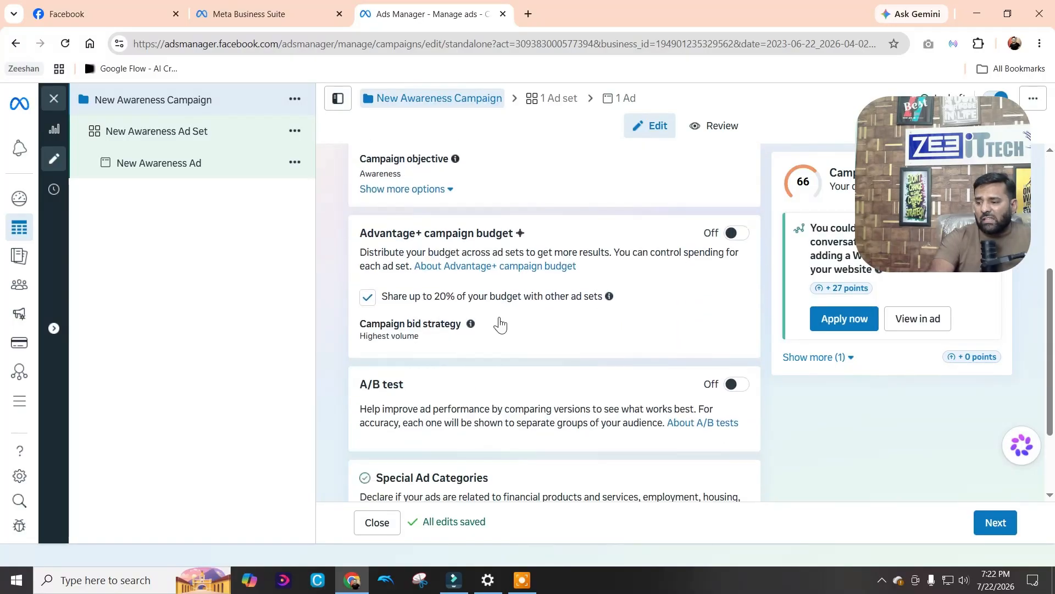
pyautogui.scroll(4, 500, 325)
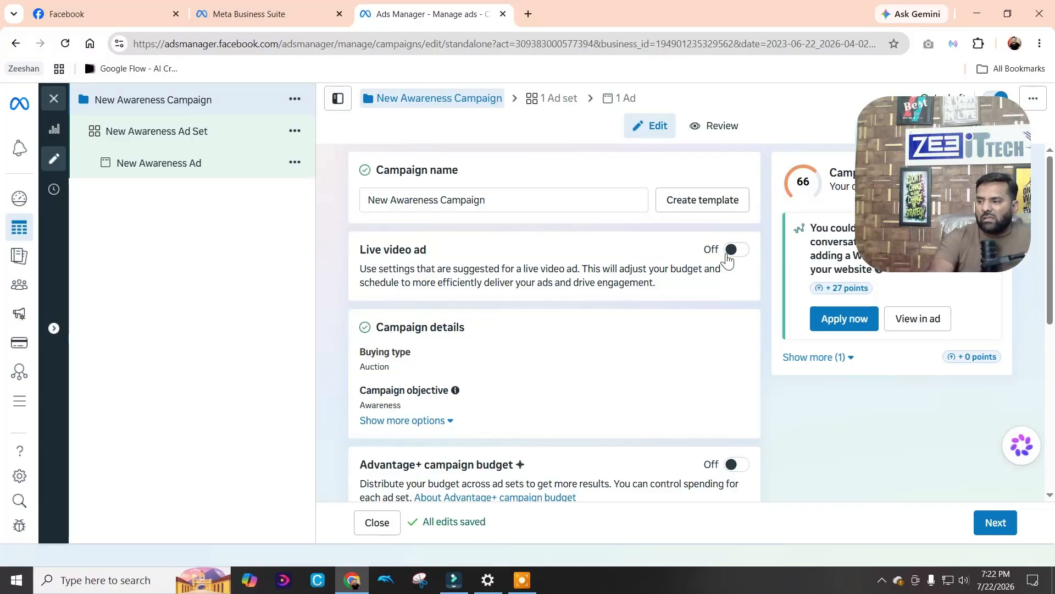
pyautogui.scroll(-1, 605, 280)
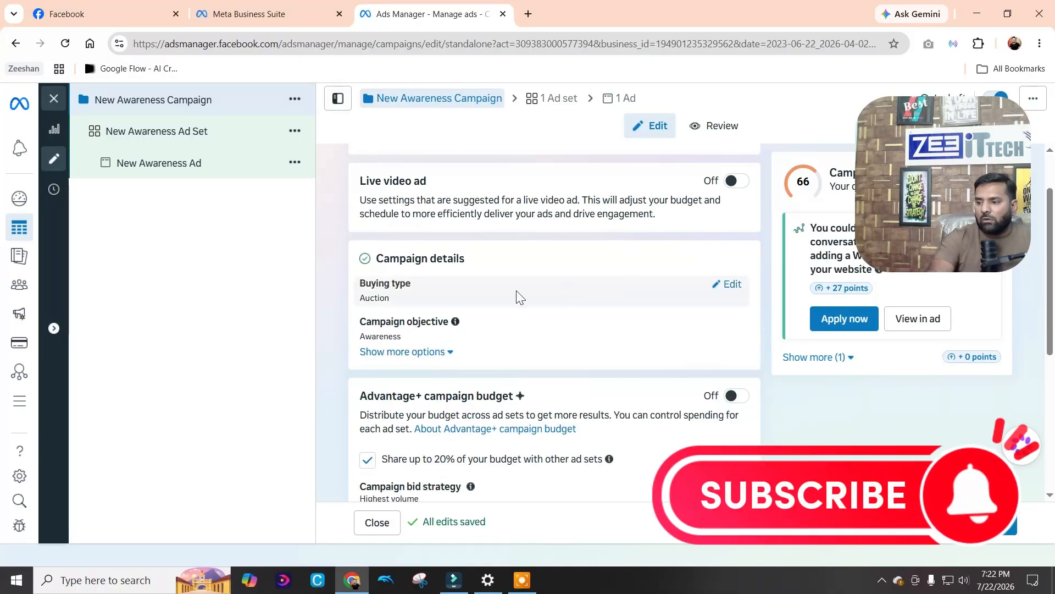
pyautogui.scroll(-1, 484, 297)
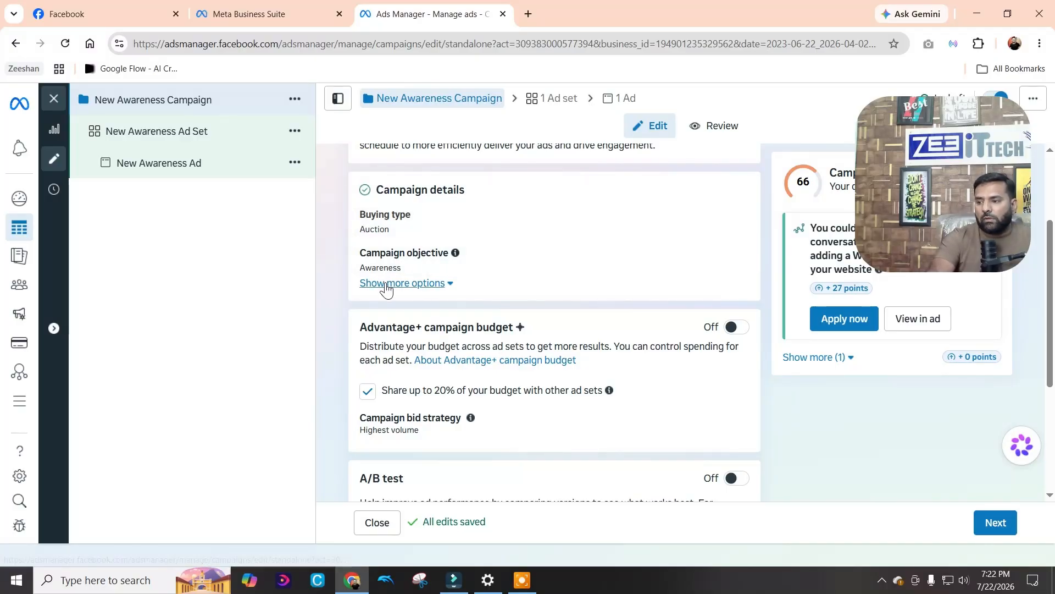
pyautogui.click(448, 284)
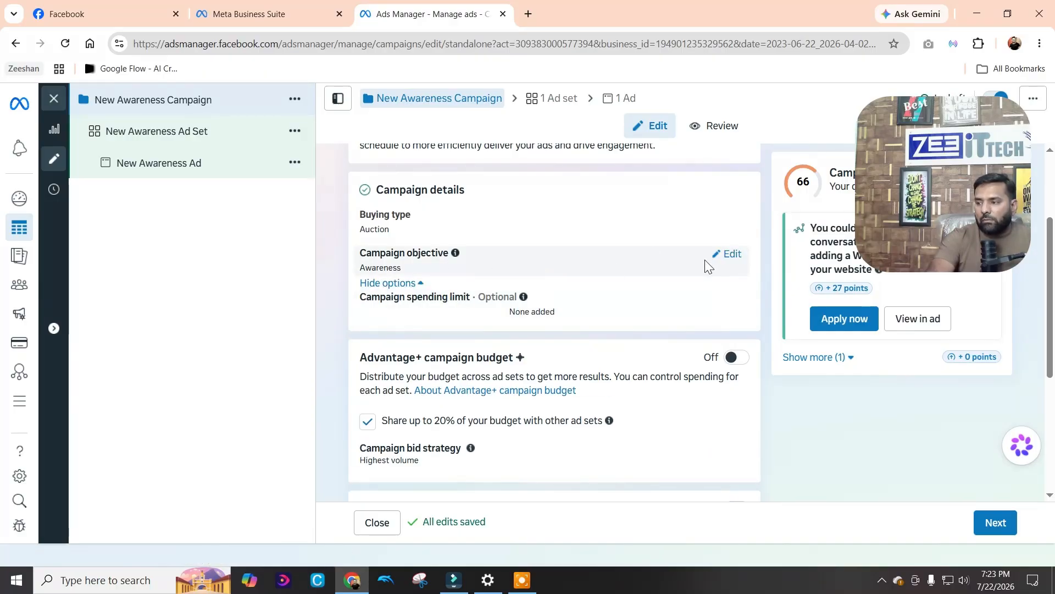
pyautogui.click(730, 256)
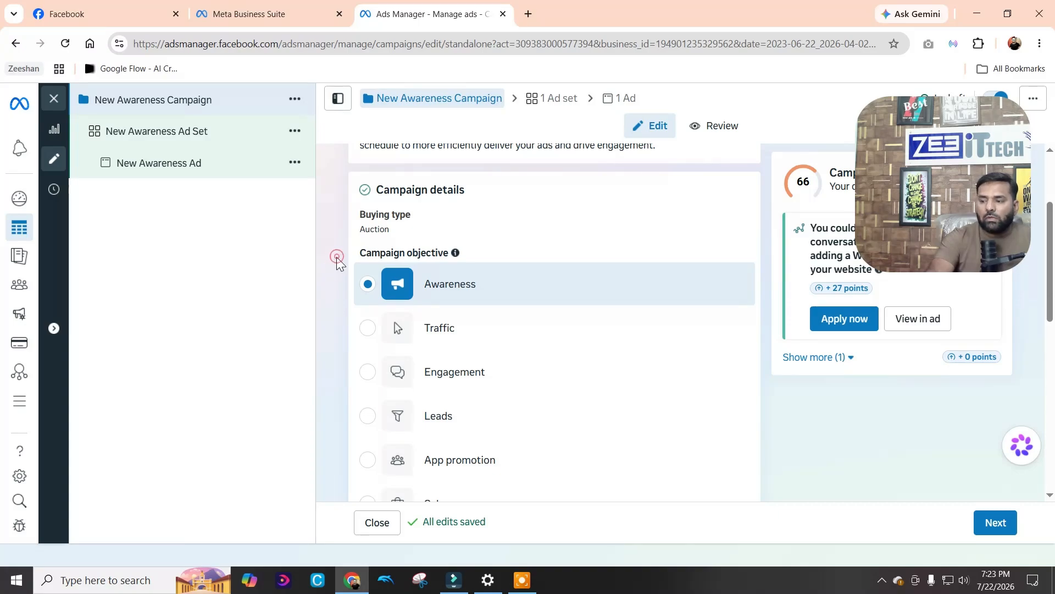
# Switch Advantage+ campaign budget on and off again, and do the same with the A/B test
pyautogui.scroll(-6, 787, 405)
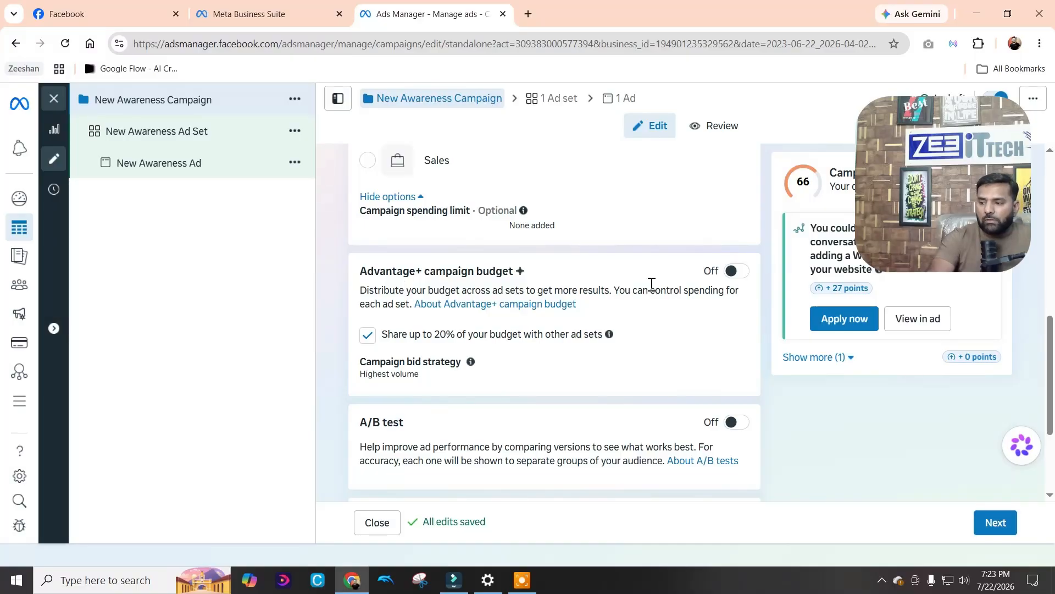
pyautogui.click(735, 271)
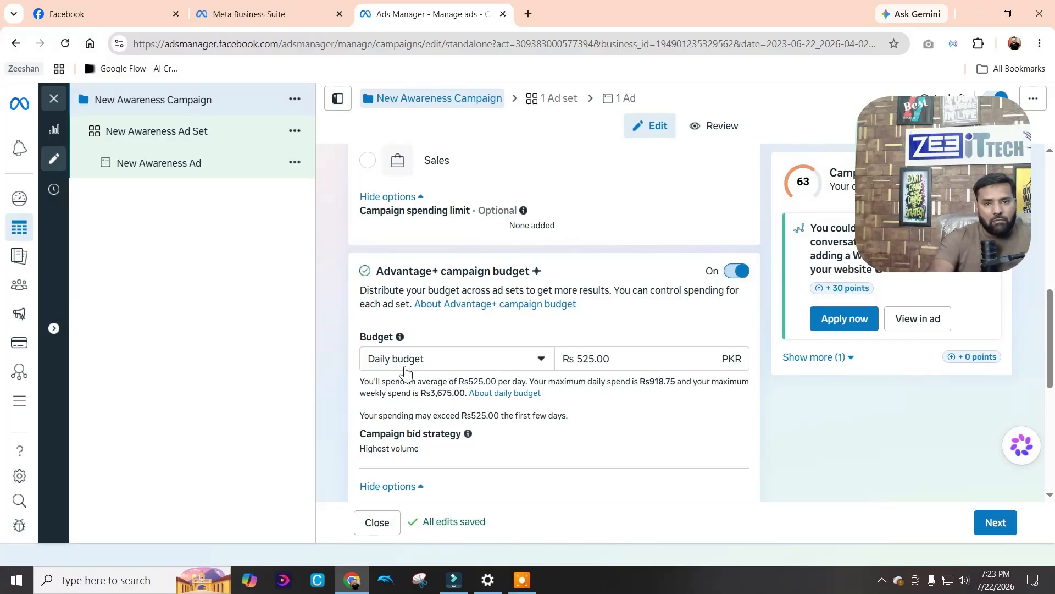
pyautogui.click(735, 272)
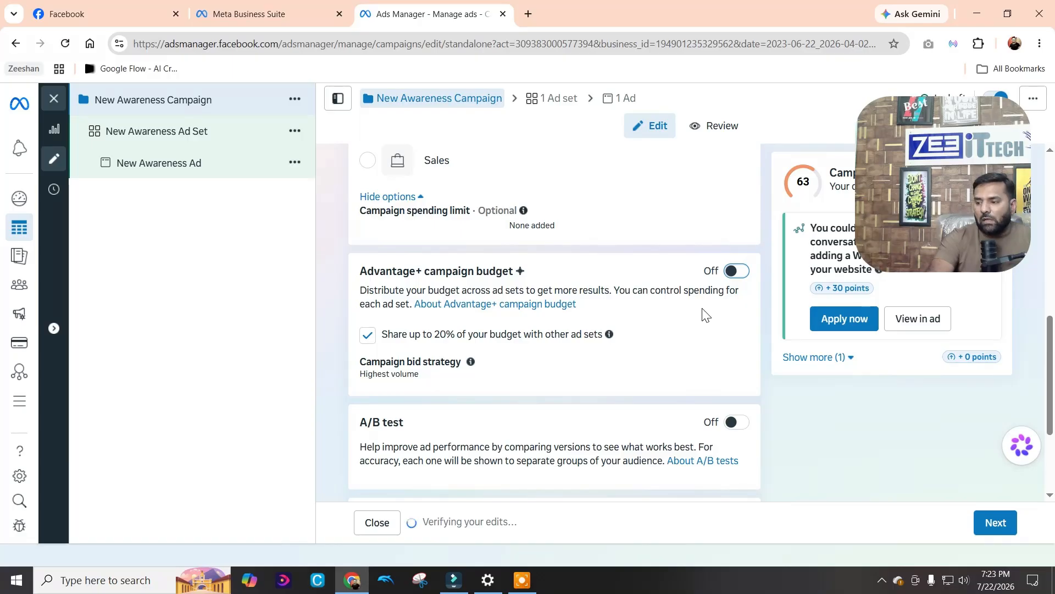
pyautogui.scroll(-3, 703, 314)
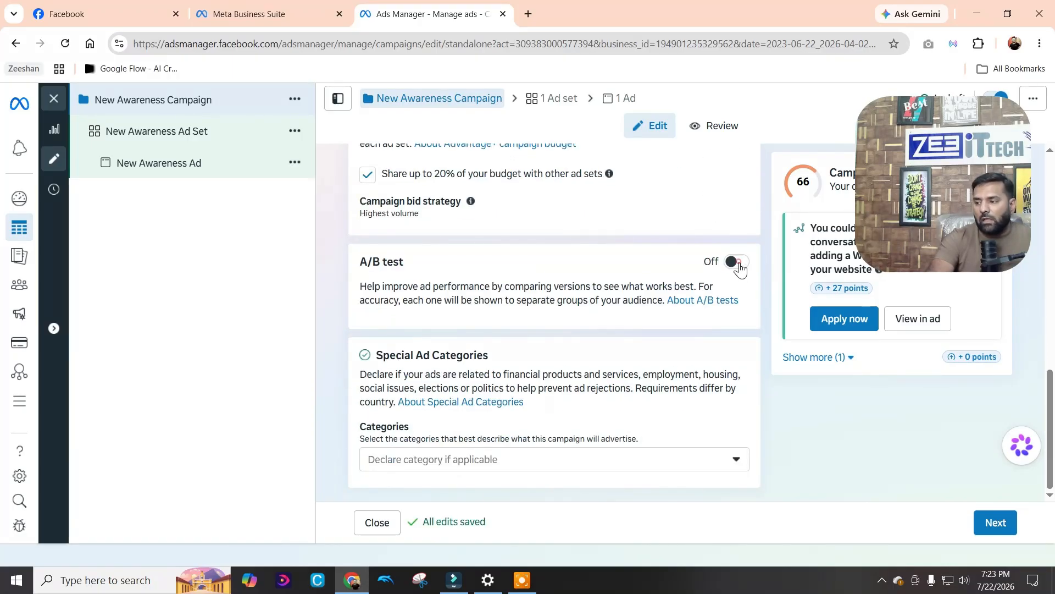
pyautogui.click(737, 262)
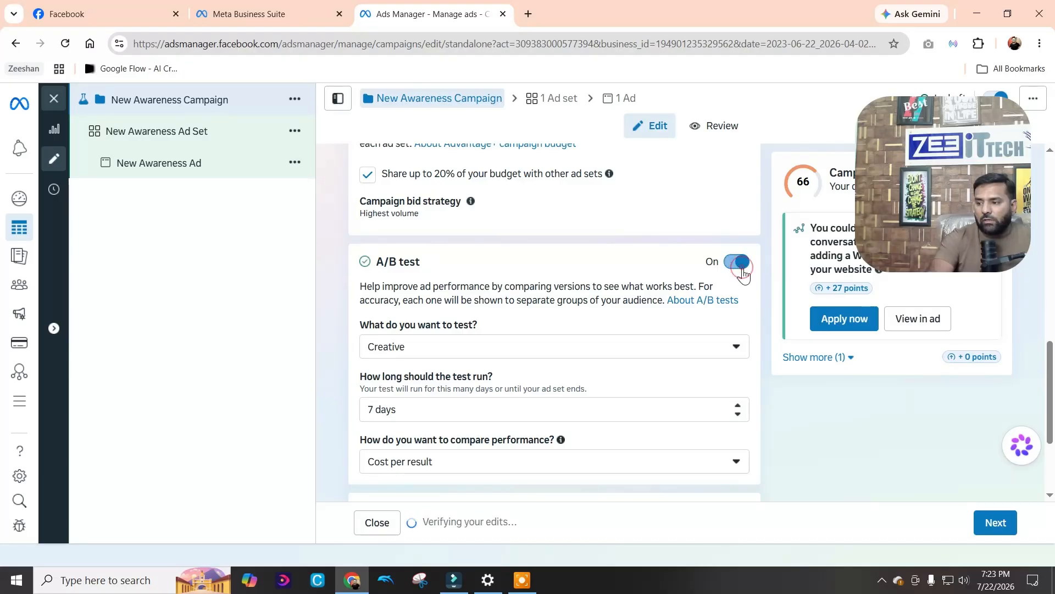
pyautogui.click(739, 263)
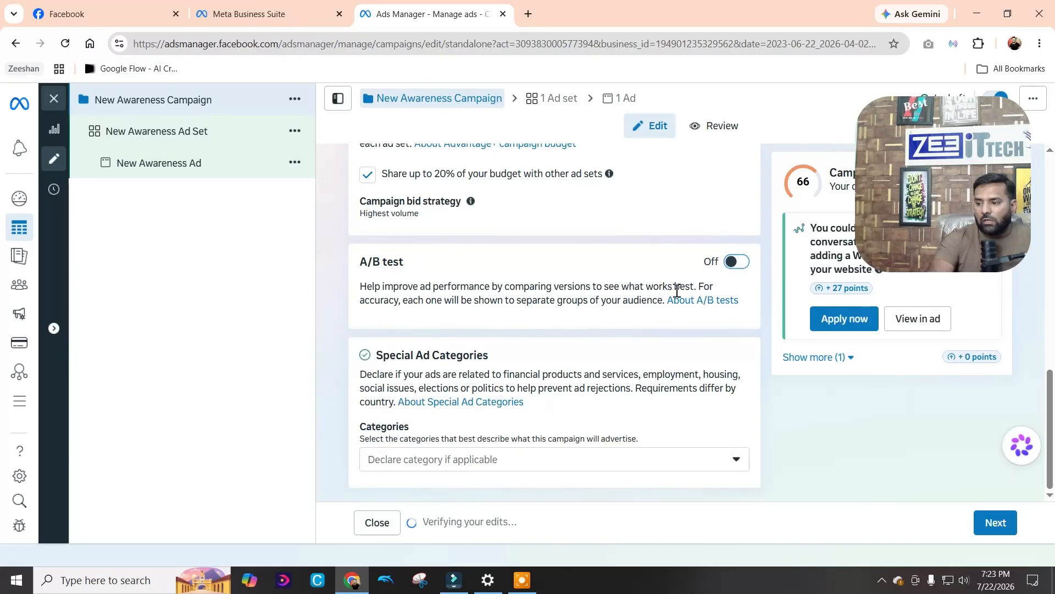
# Examine the Special Ad Categories choices without declaring one, and look over the campaign name
pyautogui.click(568, 456)
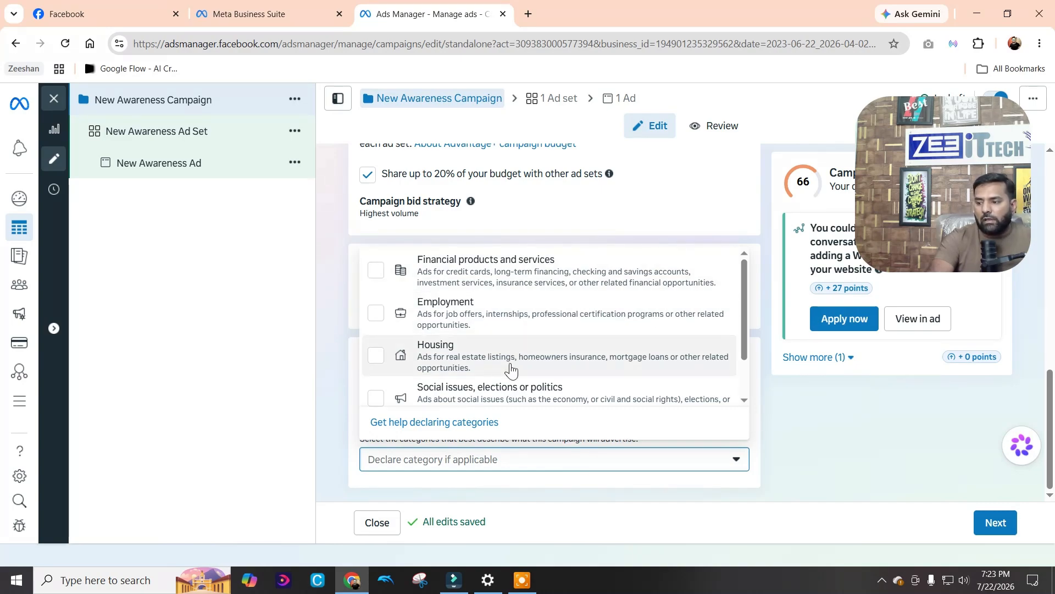
pyautogui.click(839, 443)
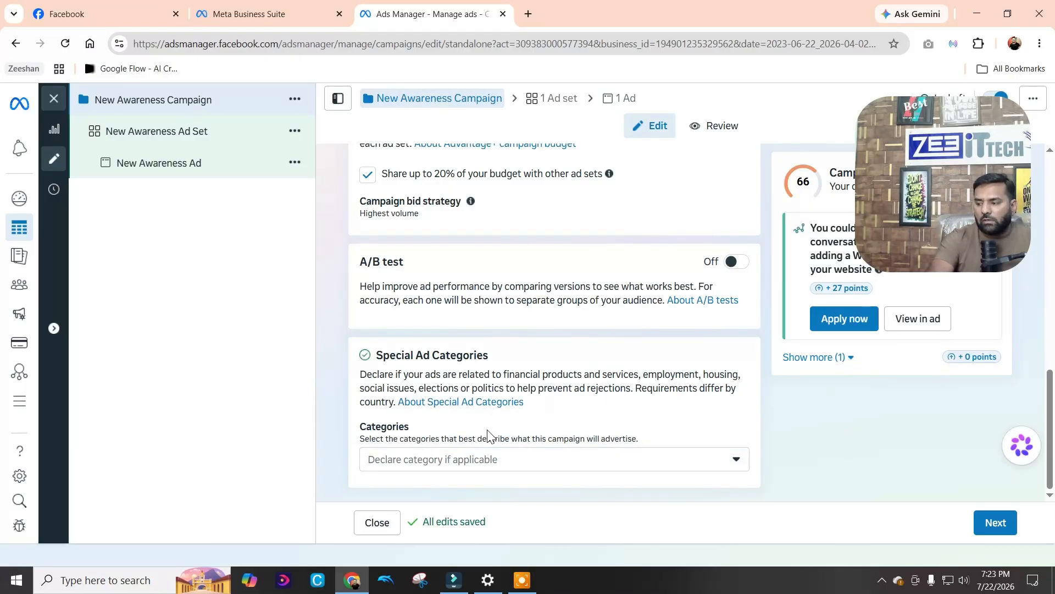
pyautogui.scroll(1, 459, 269)
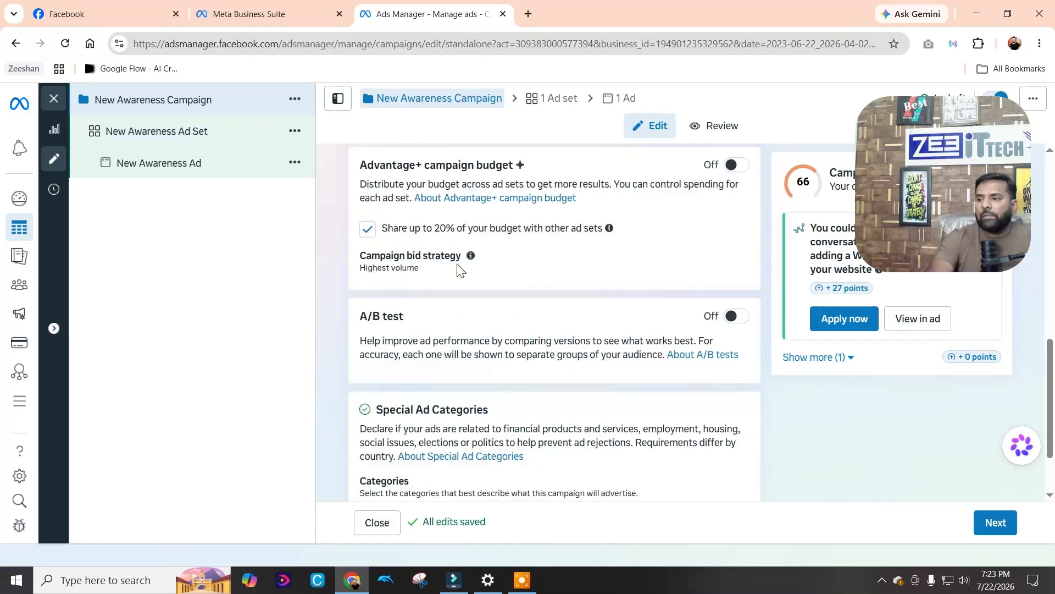
pyautogui.scroll(10, 459, 269)
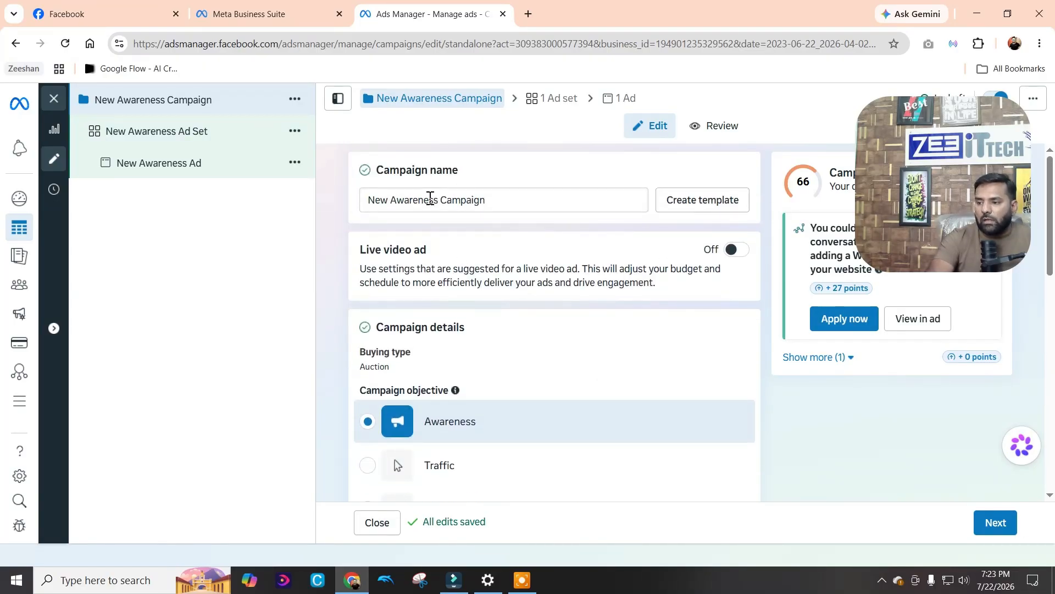
pyautogui.tripleClick(506, 201)
# Open the New Awareness Ad Set and examine the available performance goals, leaving the selection as it is
pyautogui.click(178, 135)
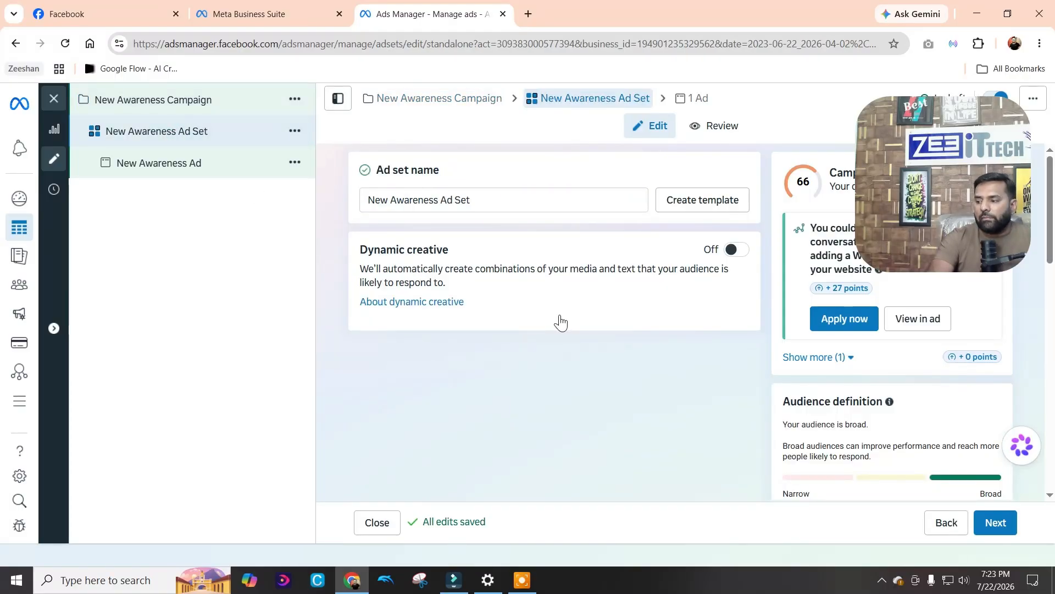
pyautogui.scroll(-1, 547, 314)
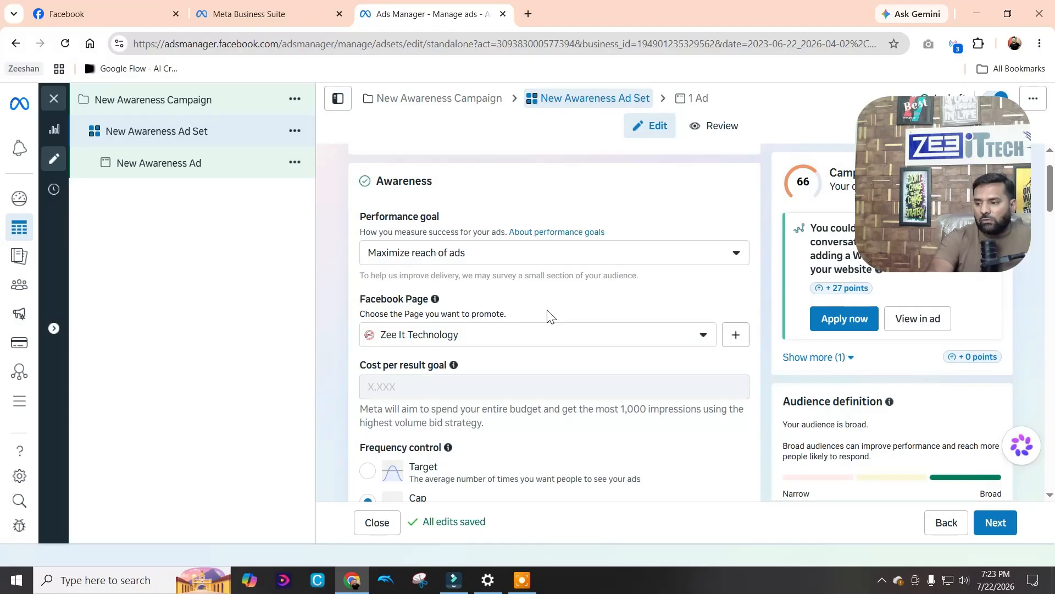
pyautogui.scroll(1, 550, 316)
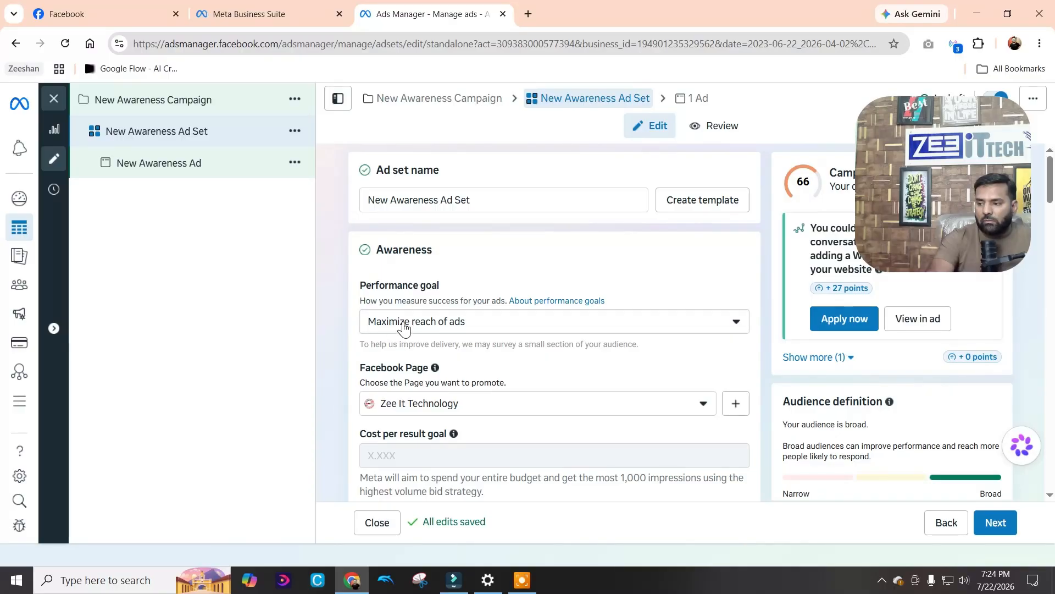
pyautogui.click(453, 329)
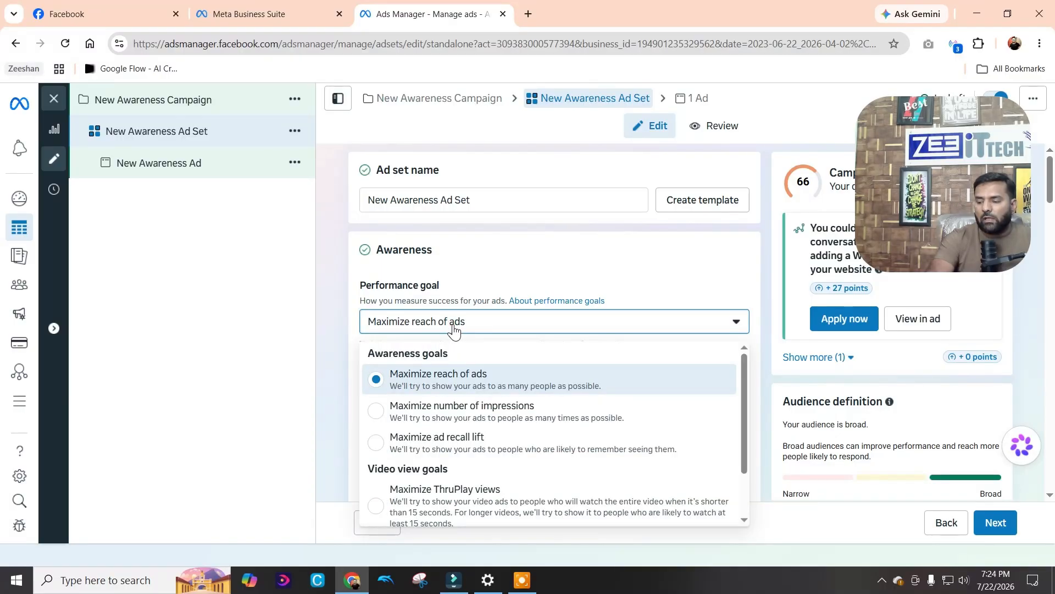
pyautogui.click(453, 328)
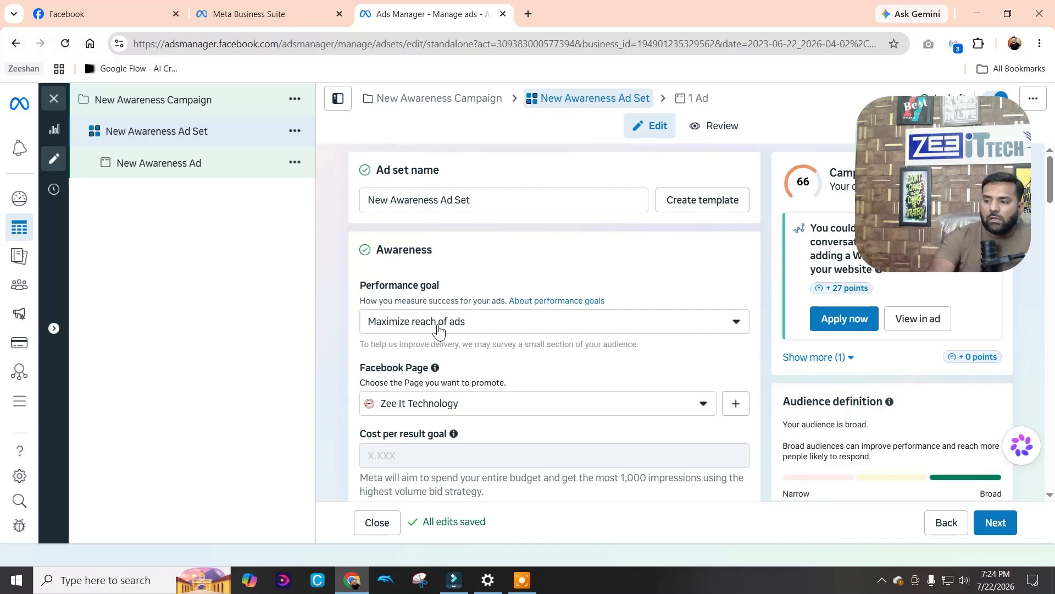
pyautogui.click(404, 331)
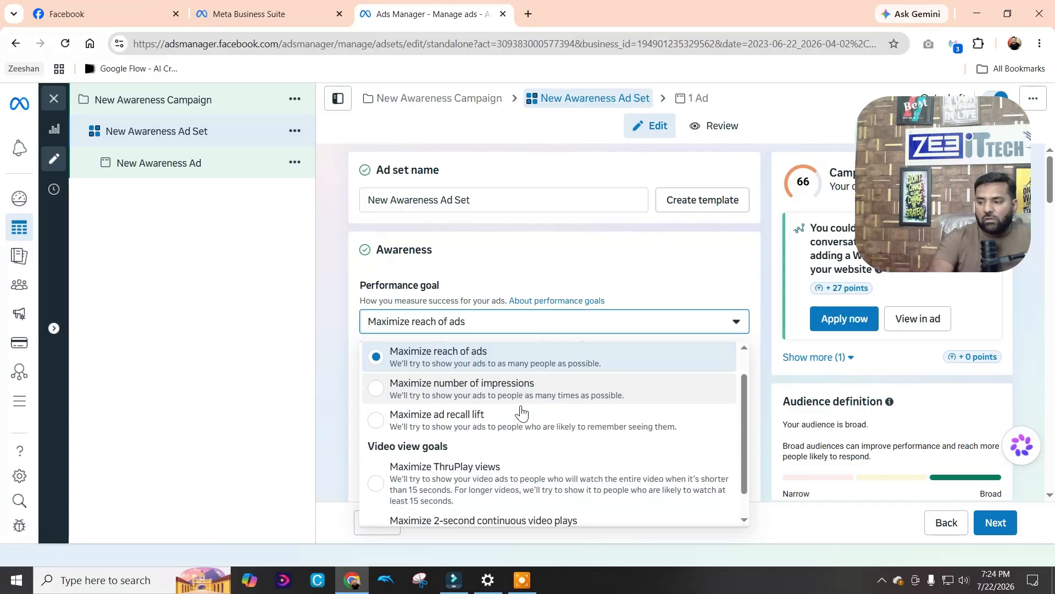
pyautogui.scroll(-2, 517, 413)
pyautogui.scroll(2, 519, 407)
pyautogui.scroll(-2, 518, 400)
pyautogui.scroll(2, 519, 397)
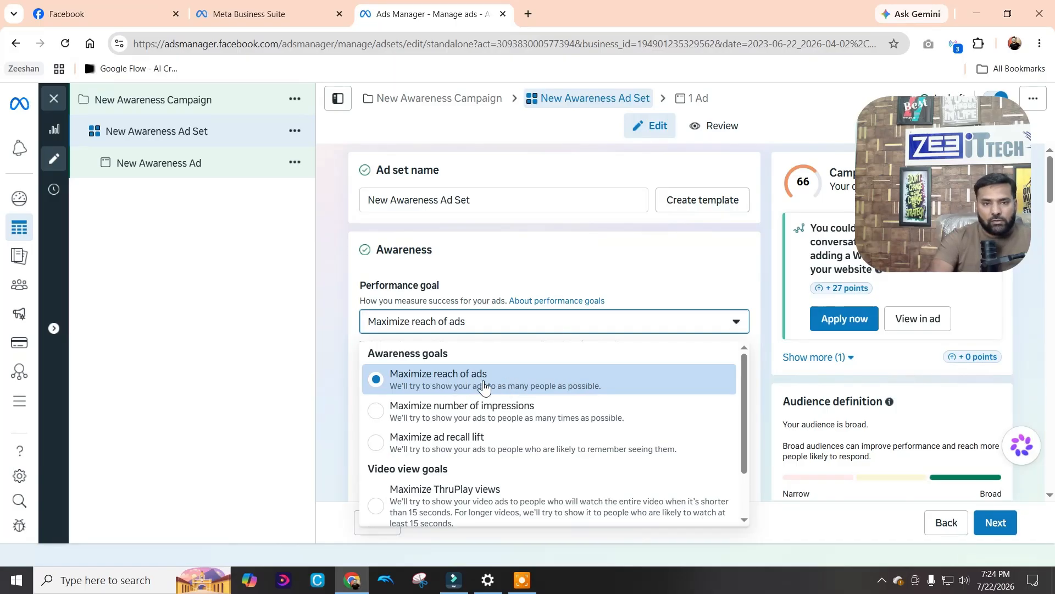
pyautogui.click(341, 357)
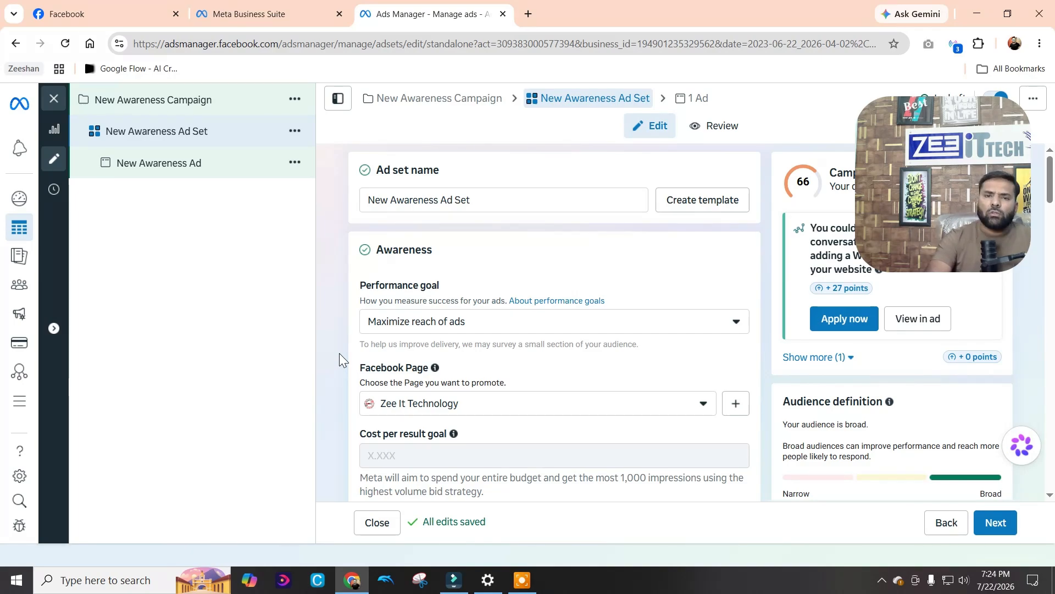
# Review the ad recall lift and video view options among the performance goals without choosing one
pyautogui.click(426, 326)
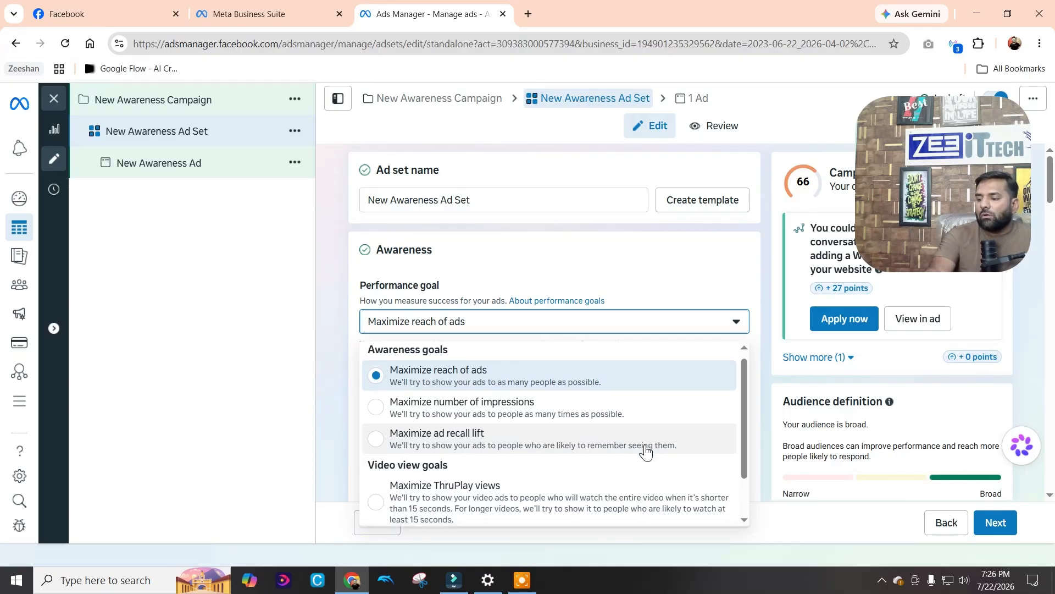
pyautogui.scroll(-1, 647, 454)
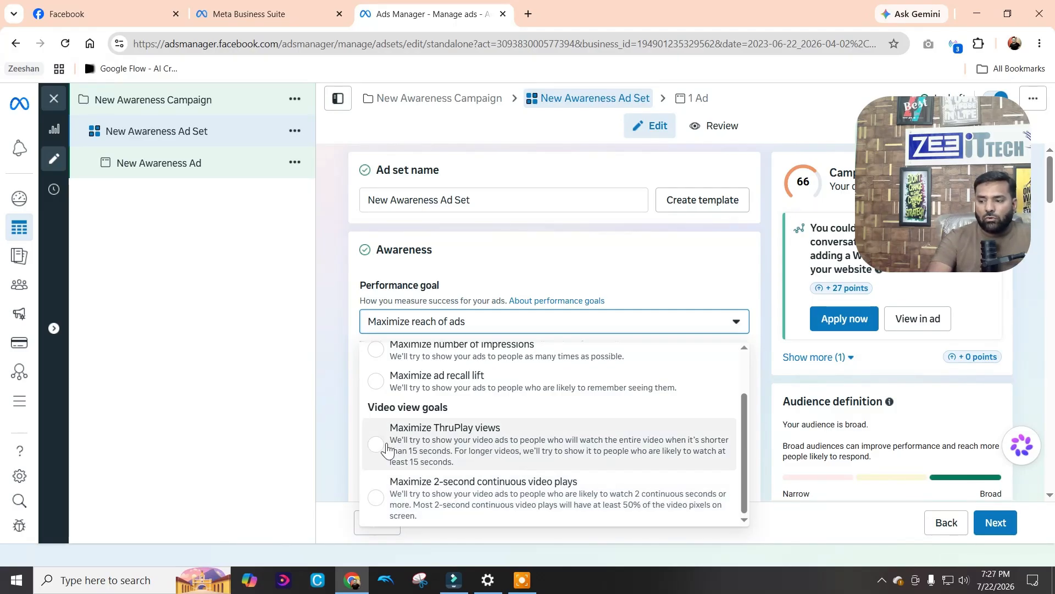
pyautogui.click(337, 414)
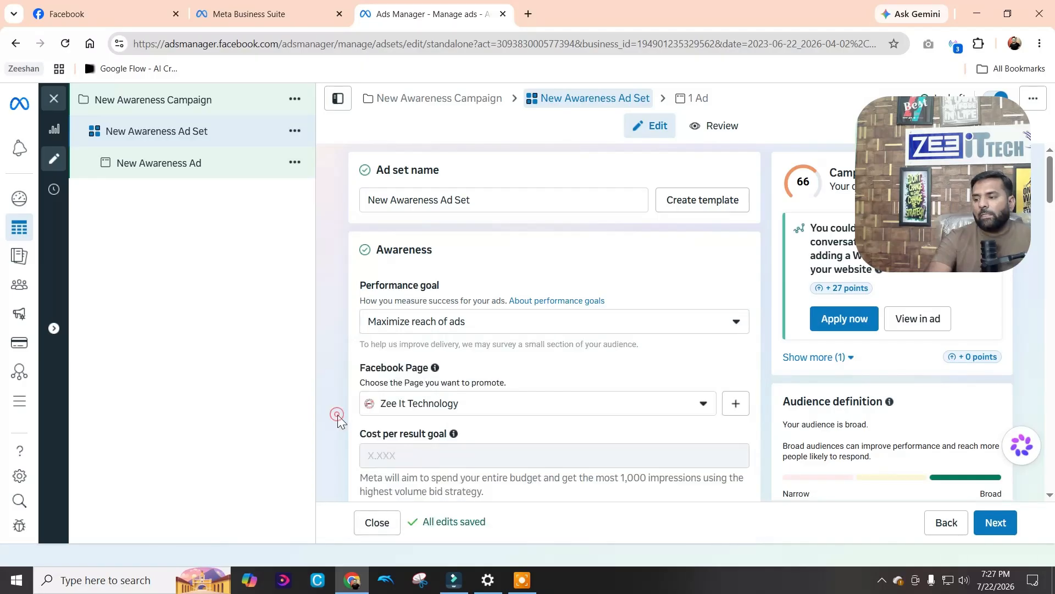
# Look over the choices for the Facebook Page to promote, without picking another Page
pyautogui.click(473, 403)
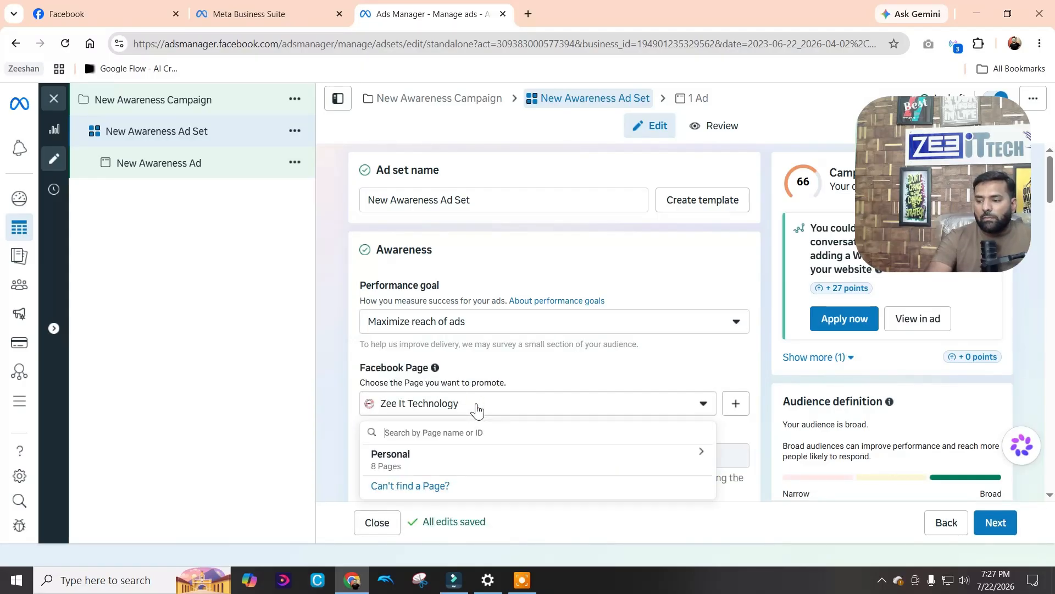
pyautogui.click(476, 406)
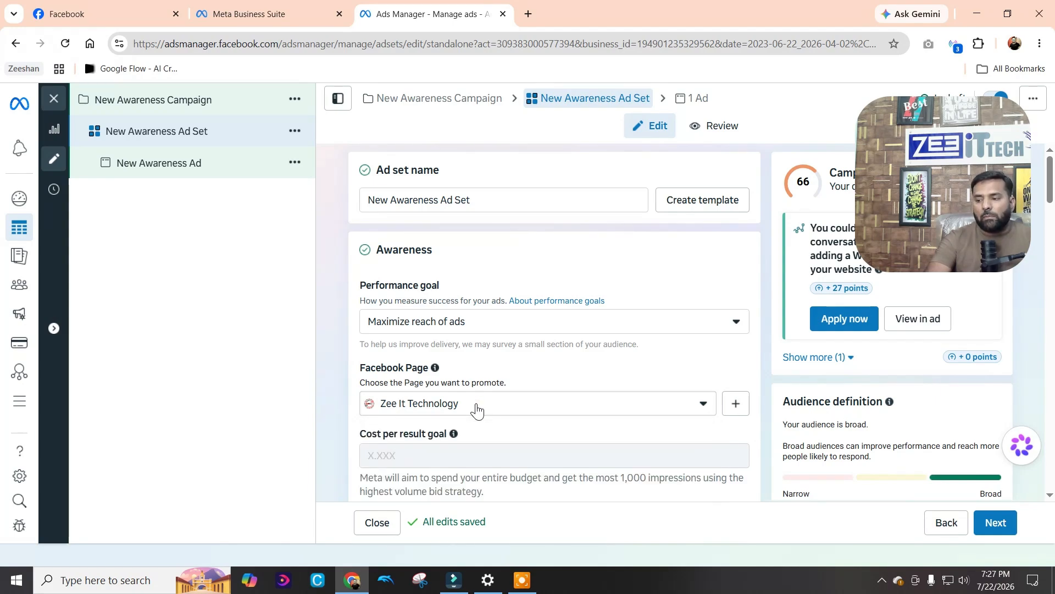
pyautogui.click(476, 406)
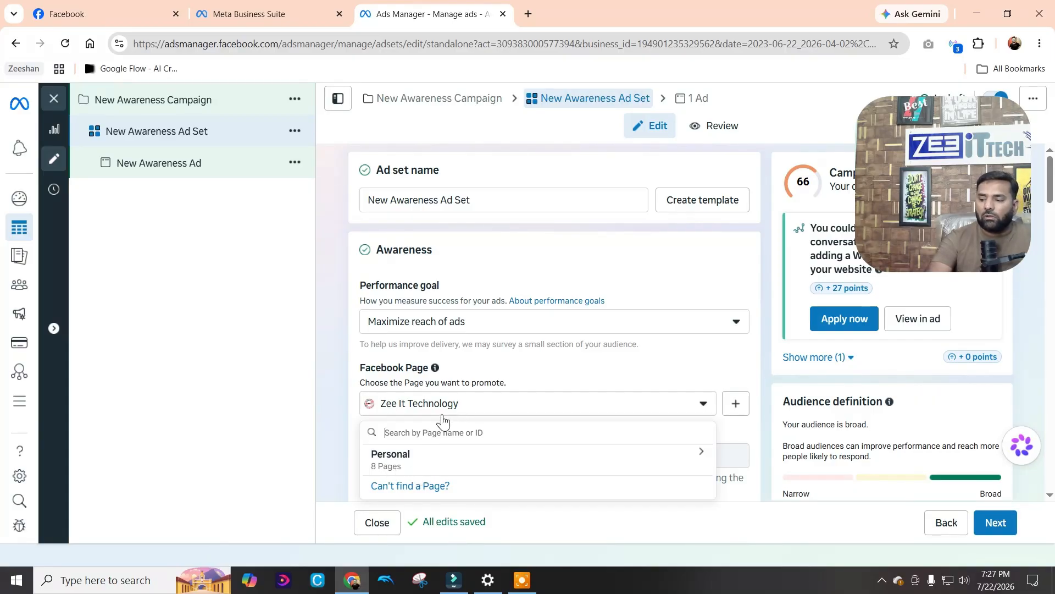
pyautogui.click(328, 390)
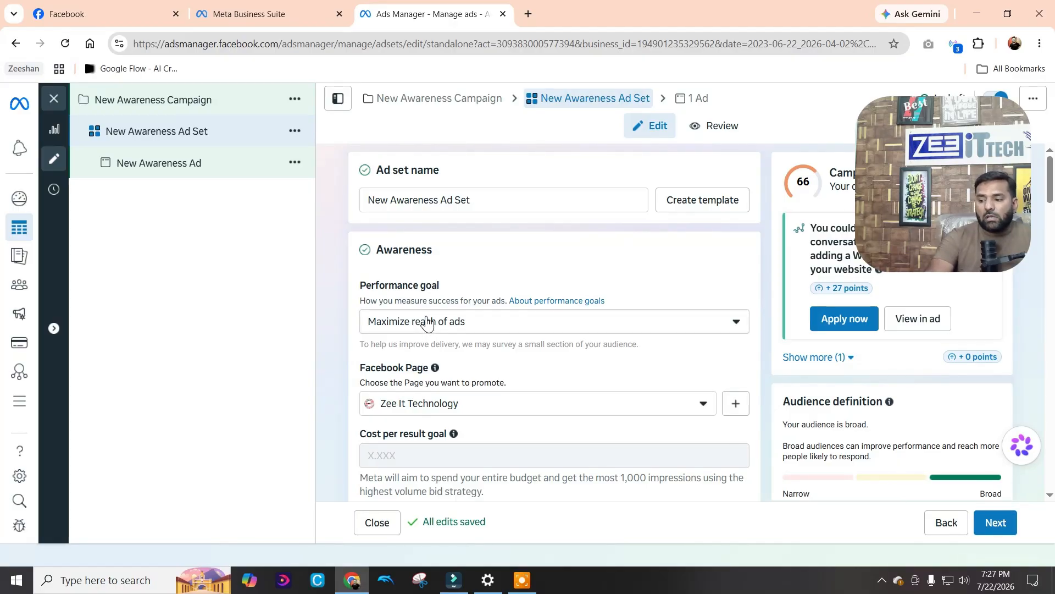
# Try the Maximize number of impressions performance goal, check how the ad set's options change, and go back to Maximize reach of ads
pyautogui.scroll(-2, 502, 390)
pyautogui.scroll(-3, 503, 388)
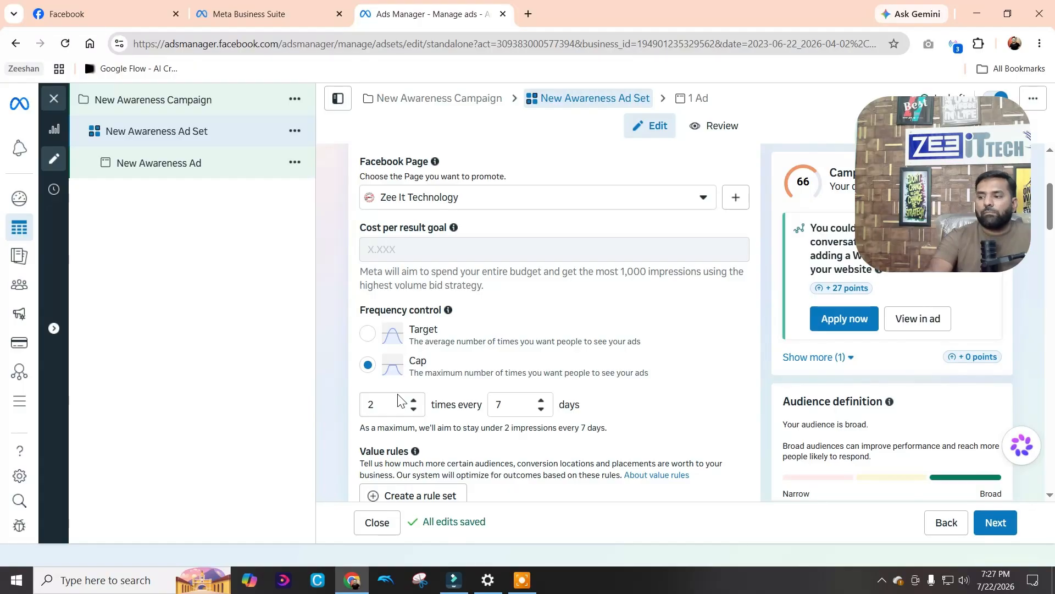
pyautogui.scroll(3, 407, 385)
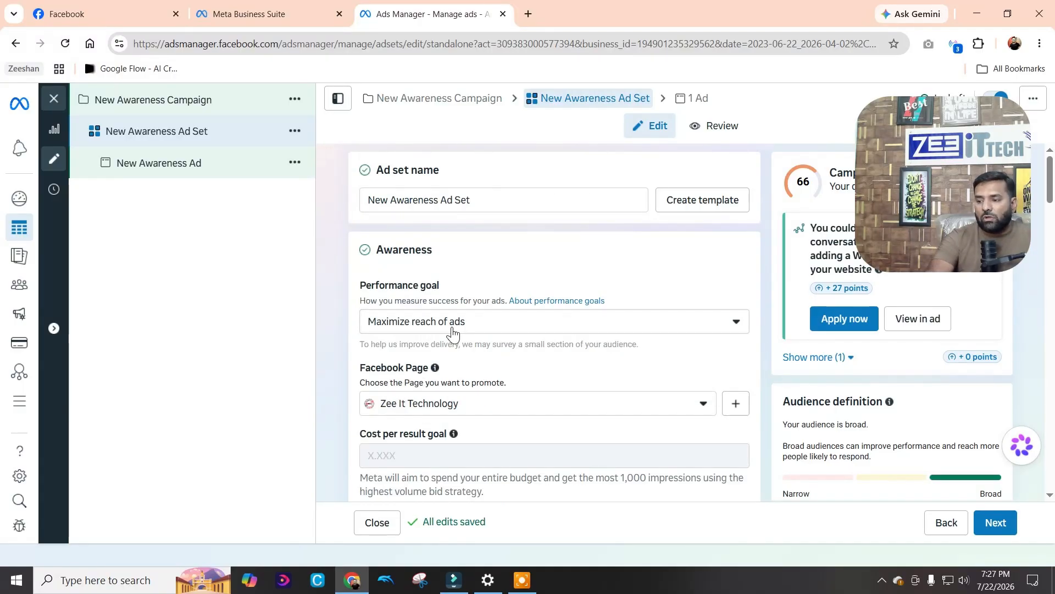
pyautogui.click(454, 326)
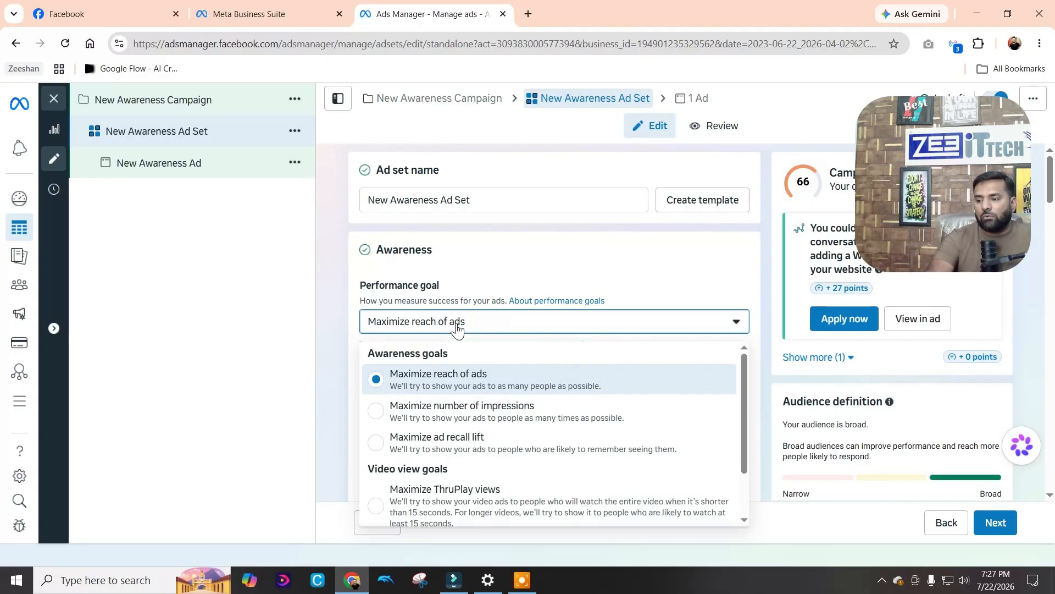
pyautogui.click(450, 413)
pyautogui.scroll(-3, 530, 387)
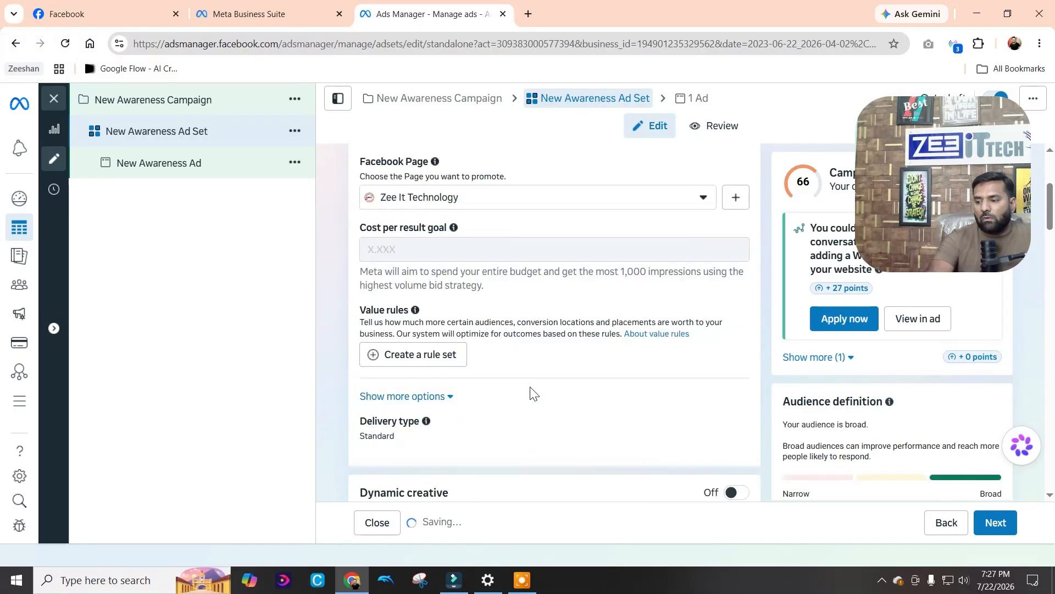
pyautogui.scroll(-3, 478, 391)
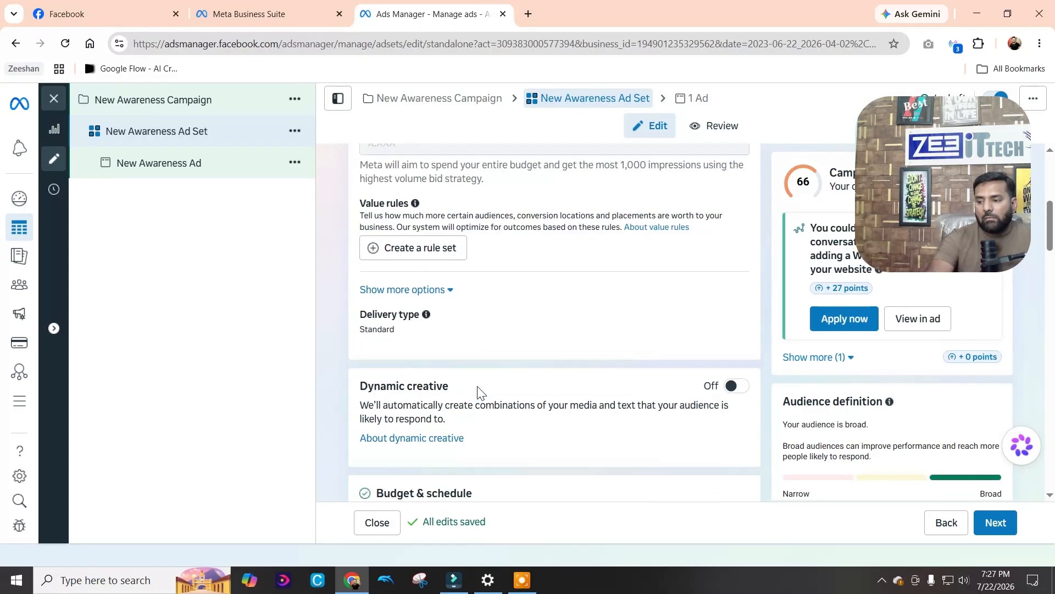
pyautogui.scroll(6, 478, 384)
pyautogui.click(443, 324)
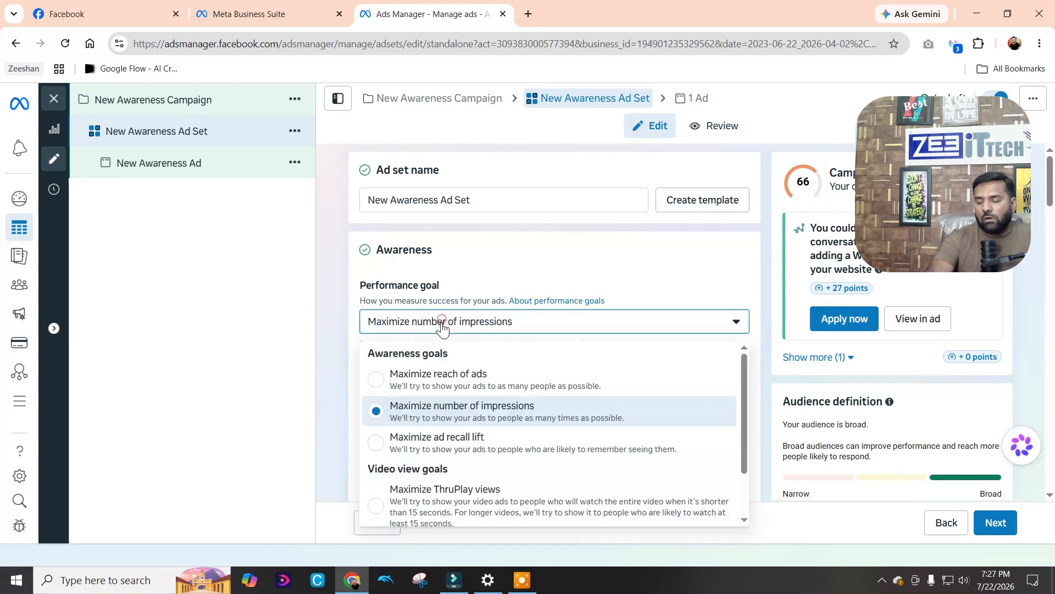
pyautogui.click(436, 377)
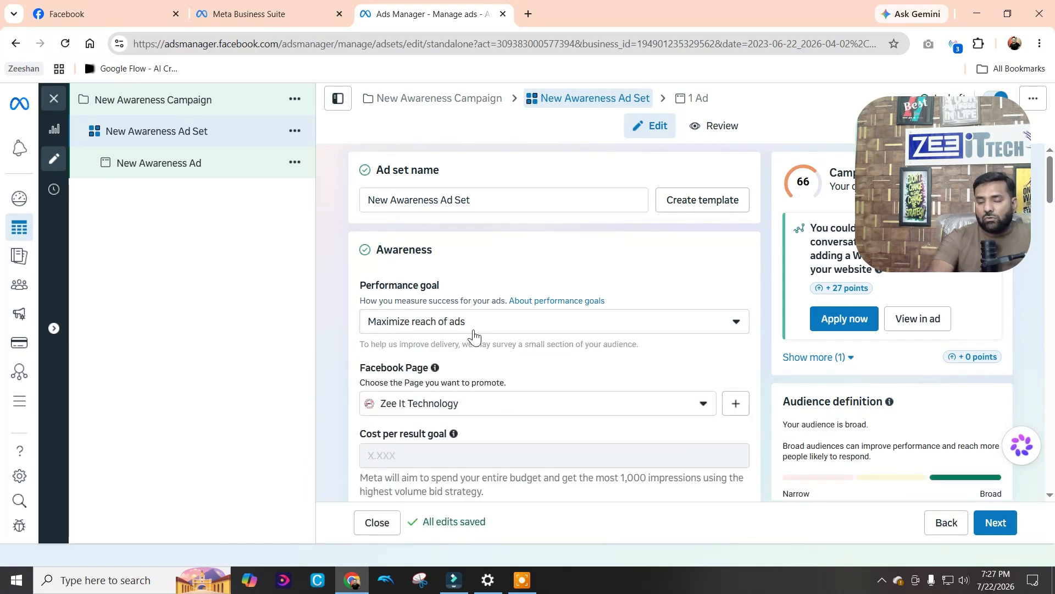
# Try the Target option for the ad set's frequency control and cancel the switch
pyautogui.scroll(-3, 470, 334)
pyautogui.scroll(-1, 474, 333)
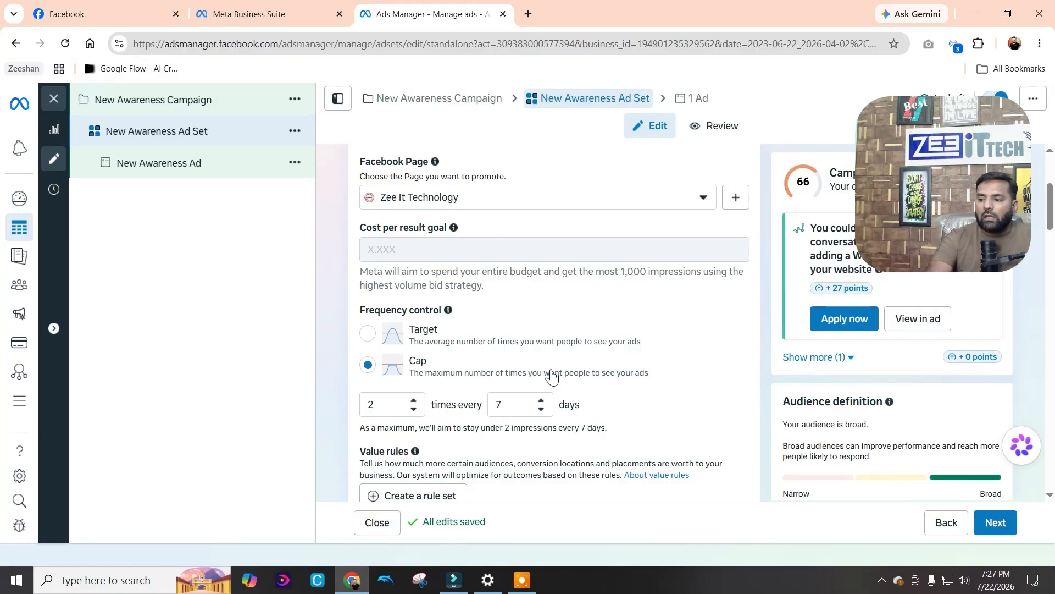
pyautogui.click(367, 333)
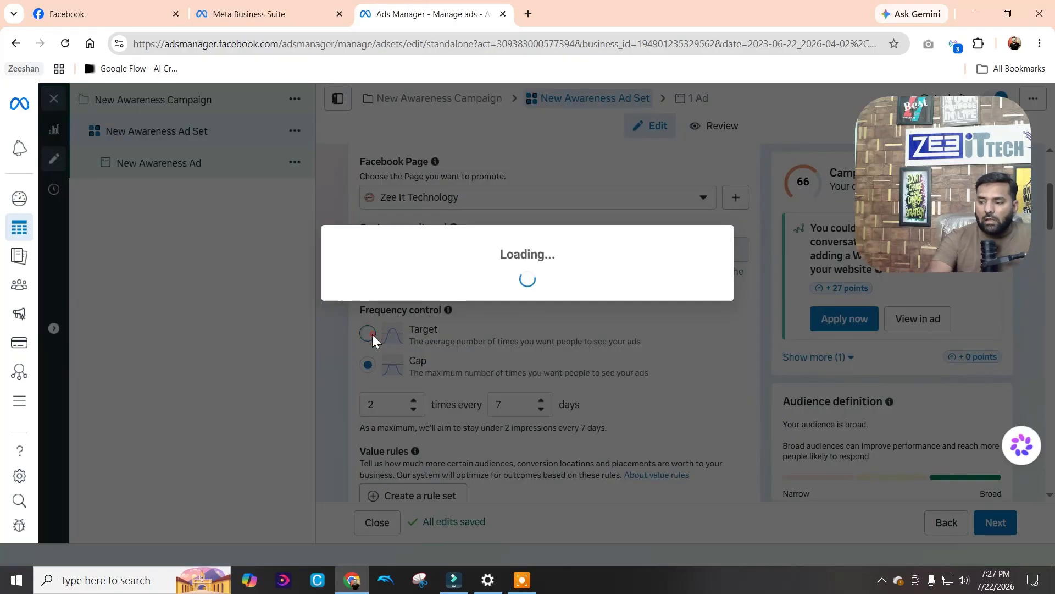
pyautogui.click(637, 321)
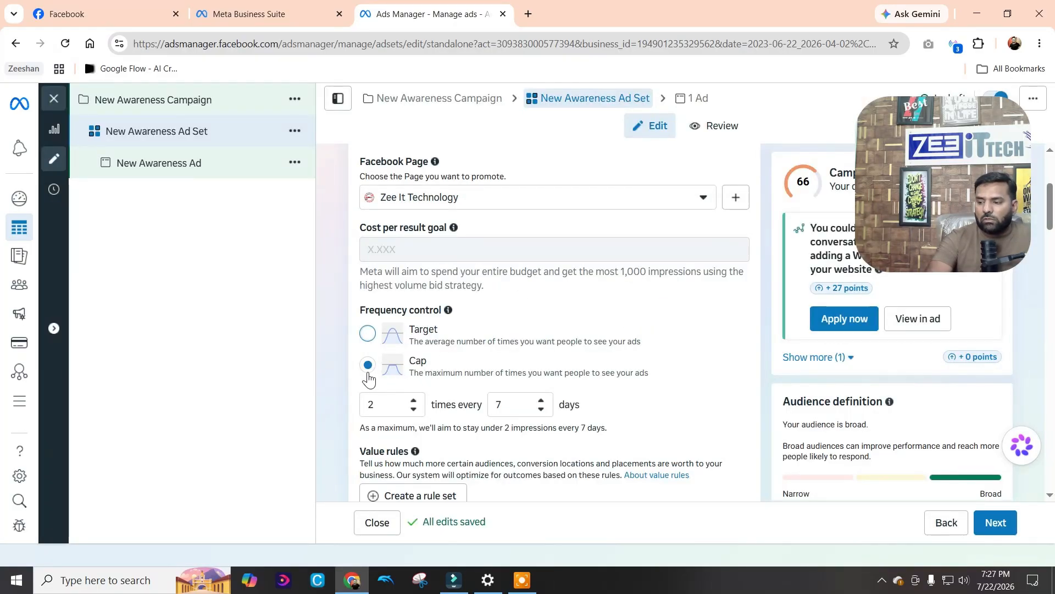
# Set the frequency cap to 3 times every 1 day
pyautogui.click(384, 406)
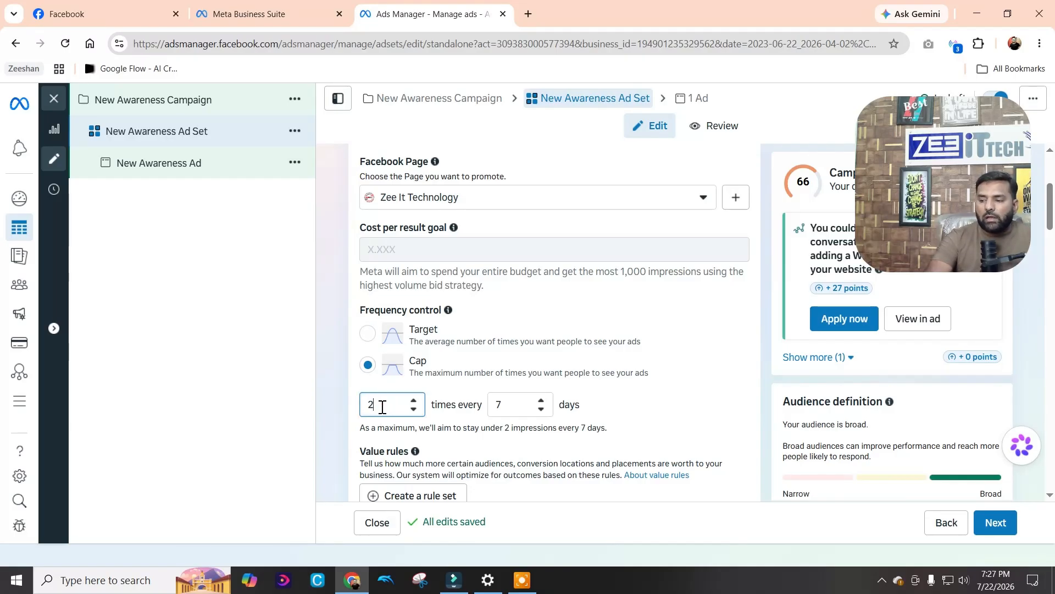
pyautogui.moveTo(383, 407); pyautogui.dragTo(358, 411)
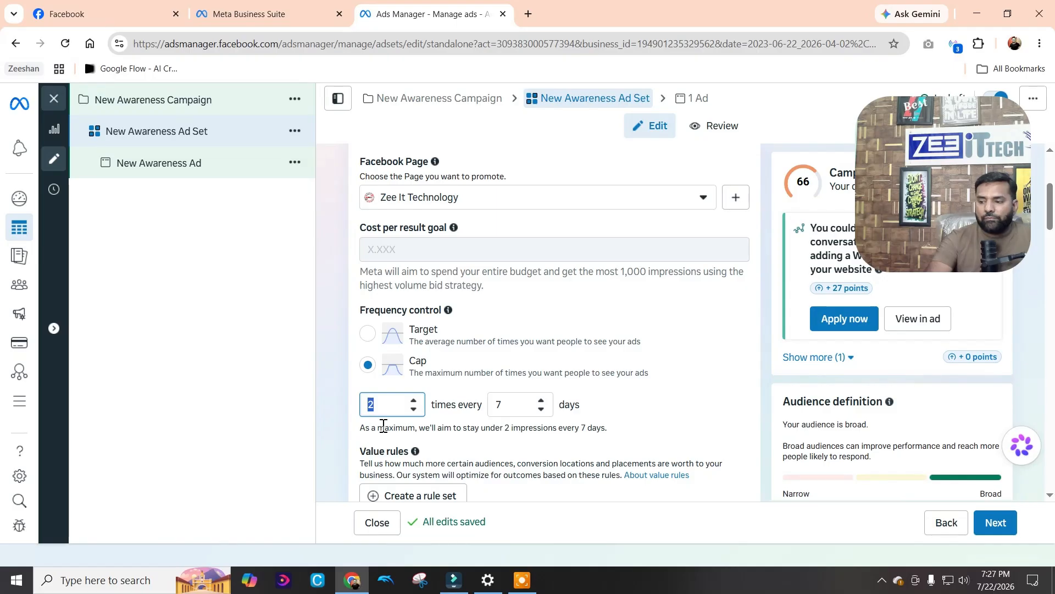
pyautogui.write('3')
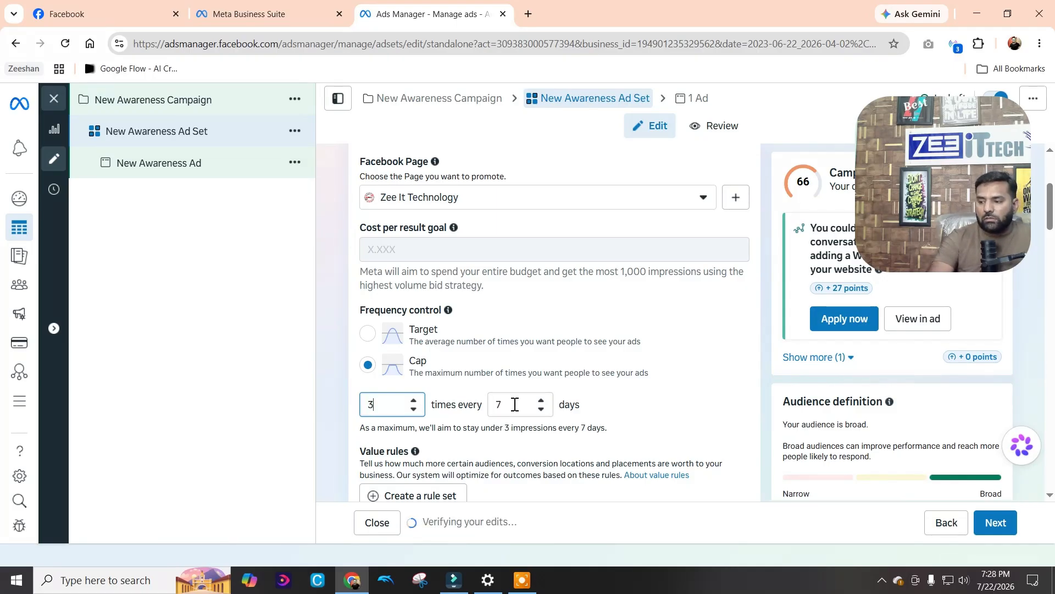
pyautogui.moveTo(515, 404); pyautogui.dragTo(496, 409)
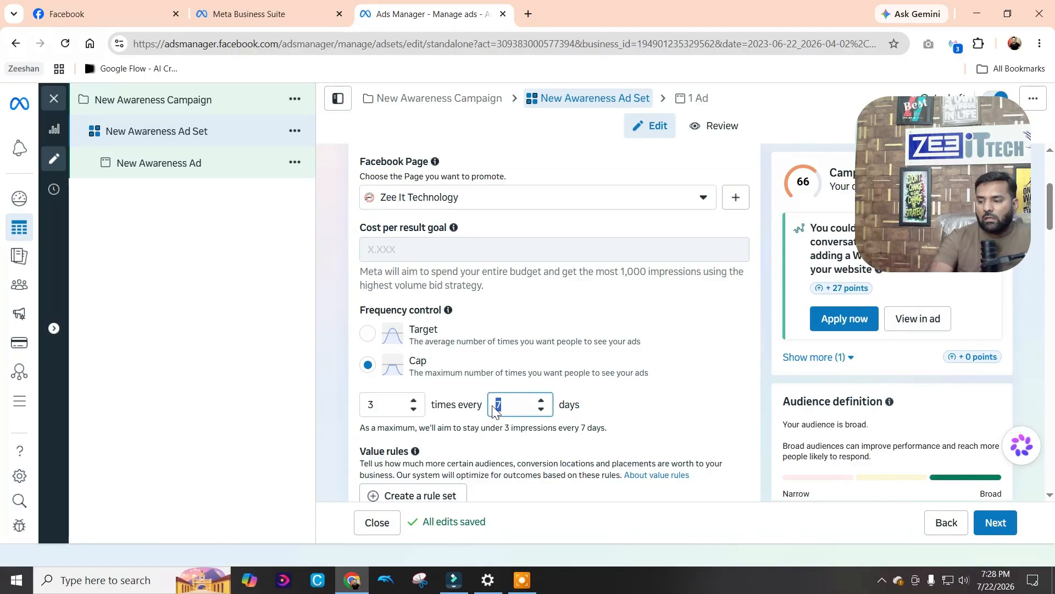
pyautogui.write('1')
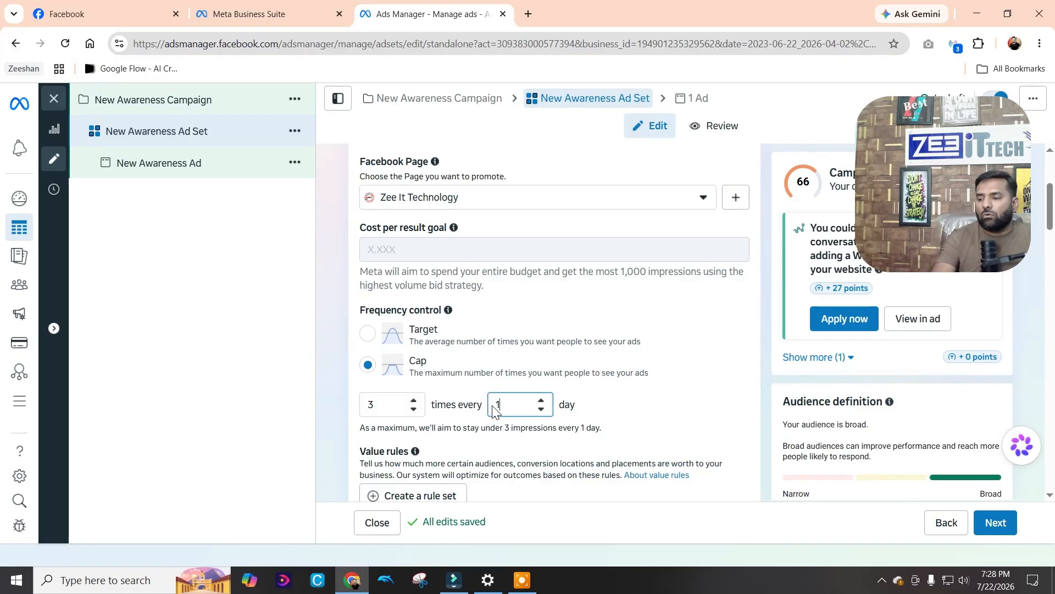
# Set the number of times in the frequency cap to 10, and look over the value rules and delivery type
pyautogui.moveTo(385, 409); pyautogui.dragTo(358, 413)
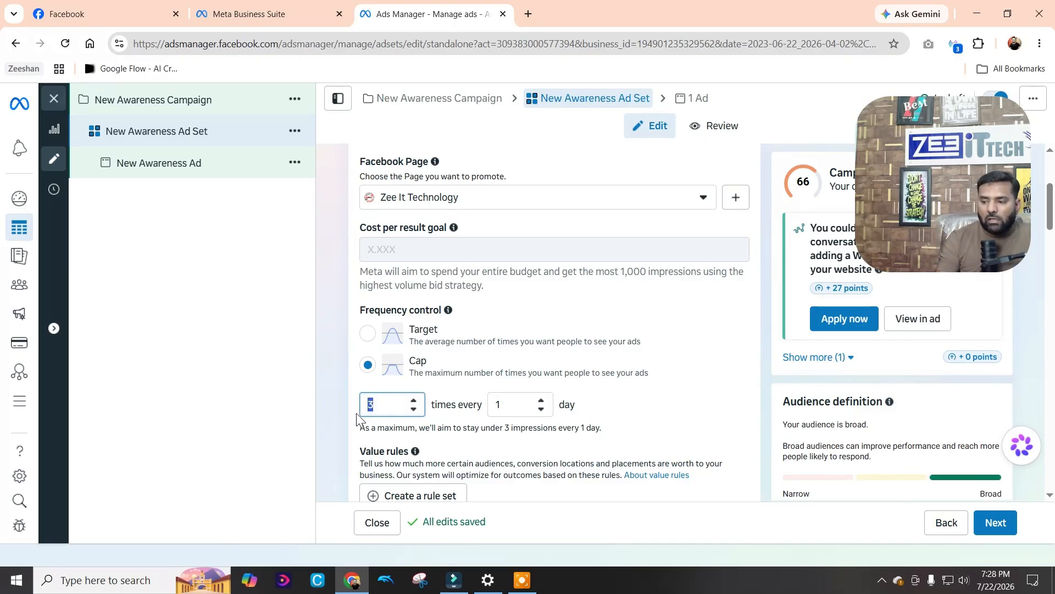
pyautogui.write('10')
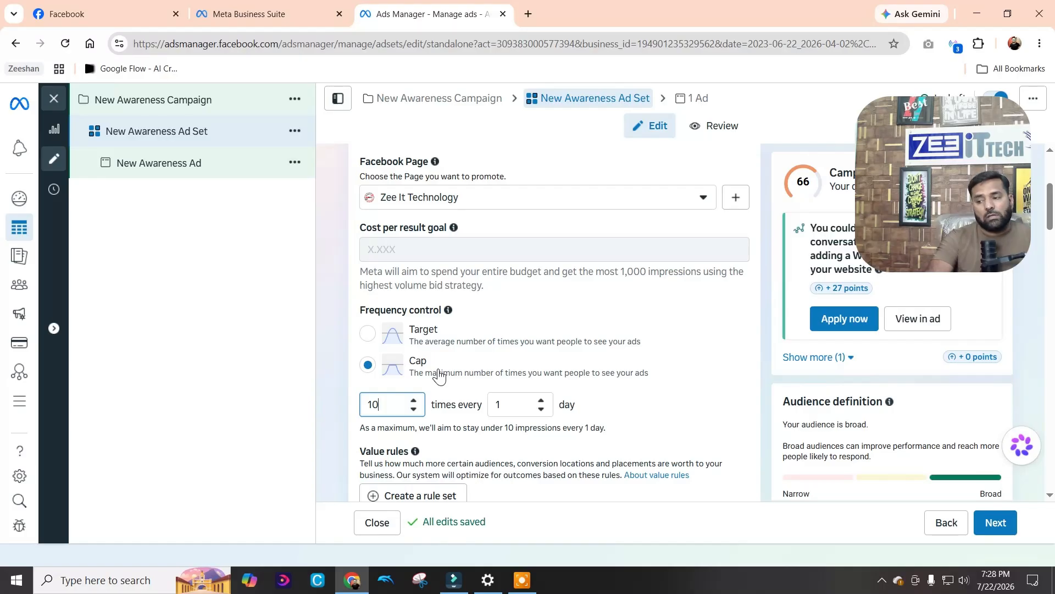
pyautogui.scroll(-1, 438, 376)
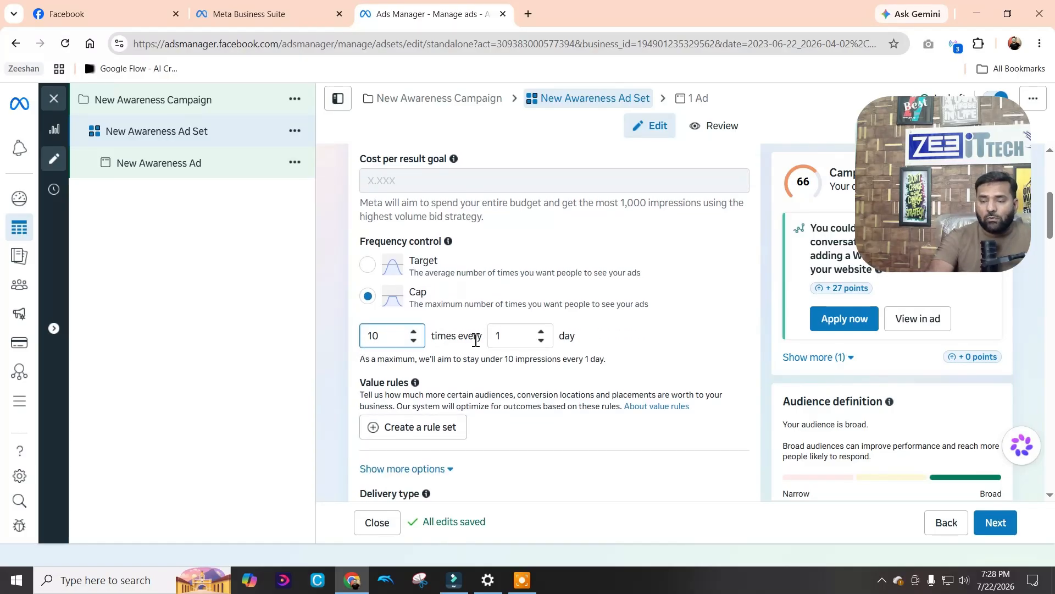
pyautogui.scroll(-1, 475, 340)
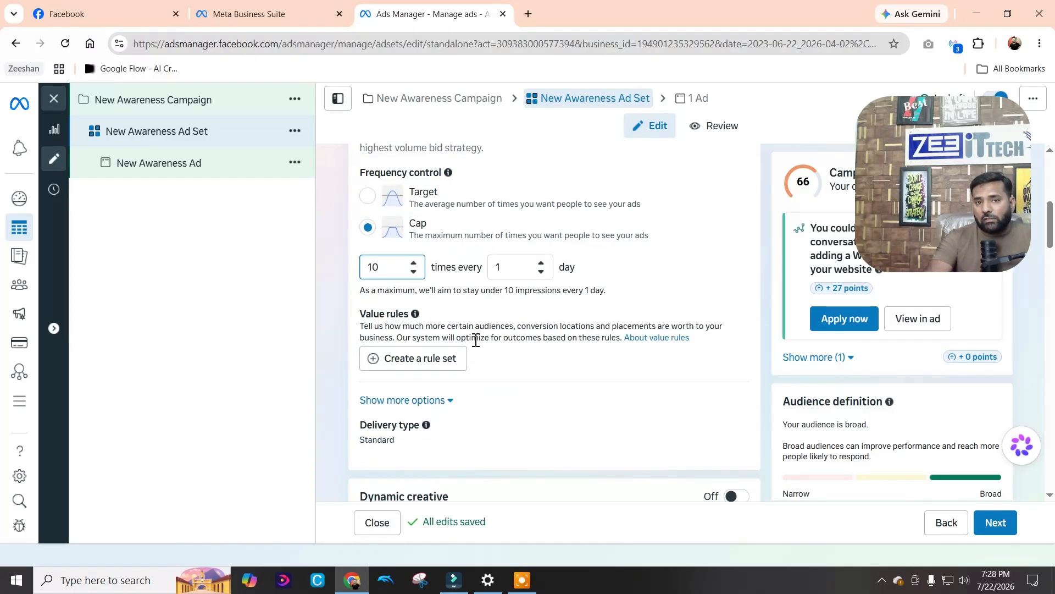
pyautogui.scroll(-1, 474, 340)
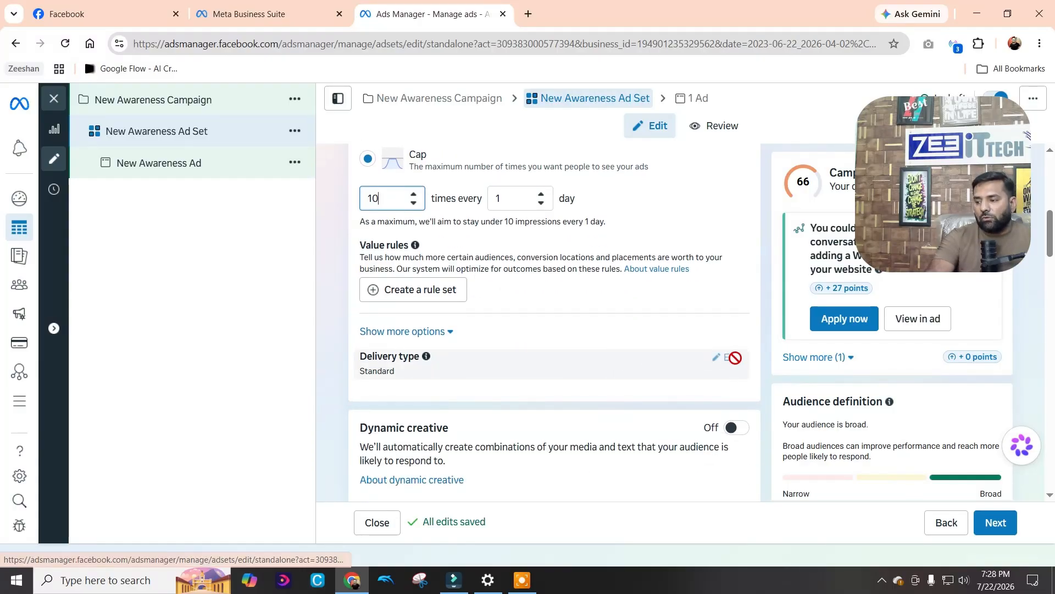
# Try the Lifetime budget option for the ad set, return to Daily budget, and clear the schedule's end date
pyautogui.scroll(-2, 734, 358)
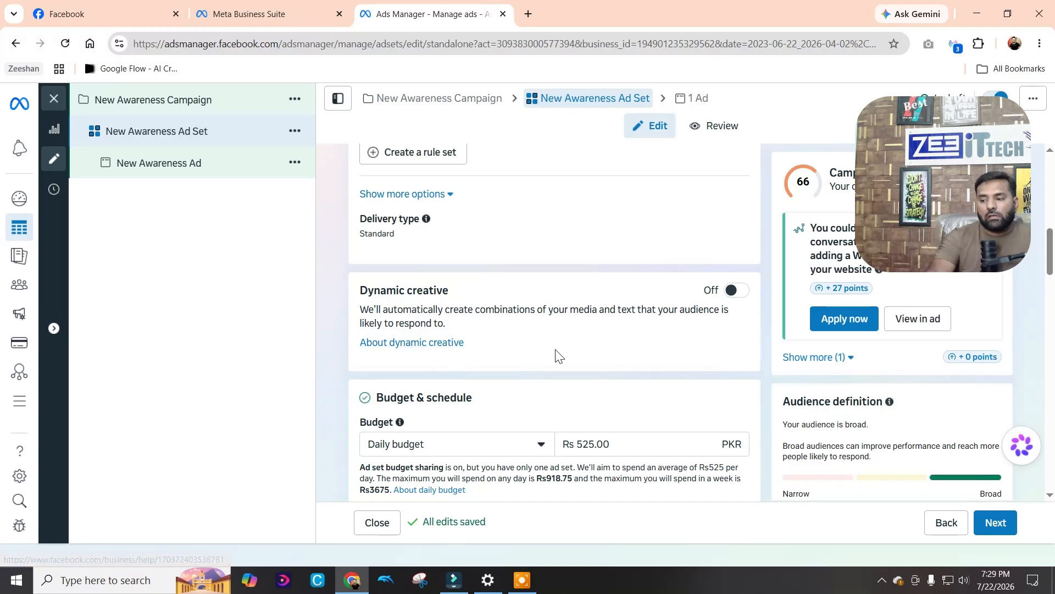
pyautogui.scroll(-2, 557, 355)
pyautogui.scroll(2, 555, 351)
pyautogui.scroll(-2, 659, 330)
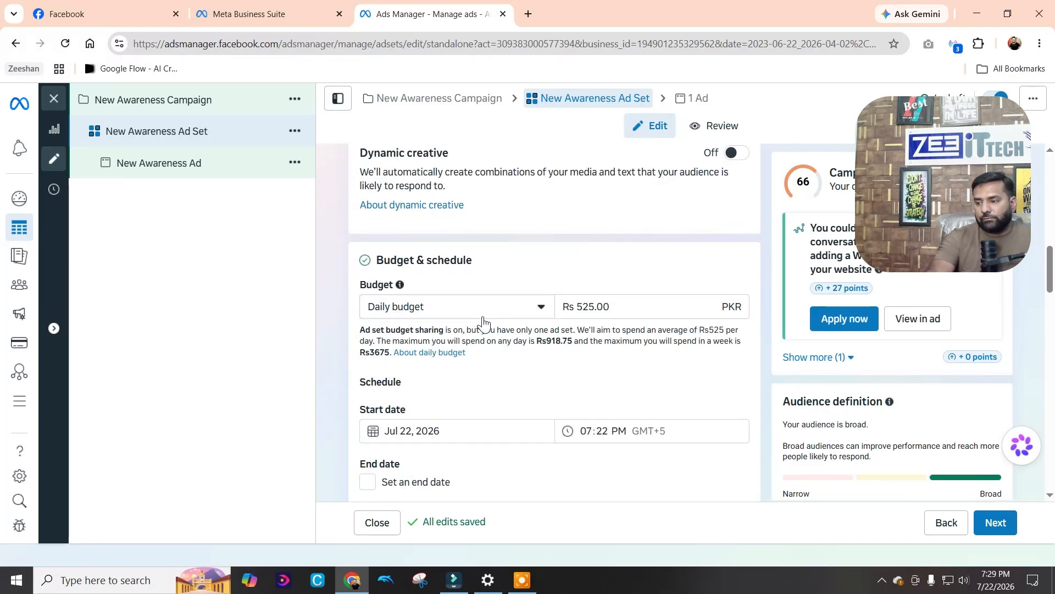
pyautogui.click(471, 311)
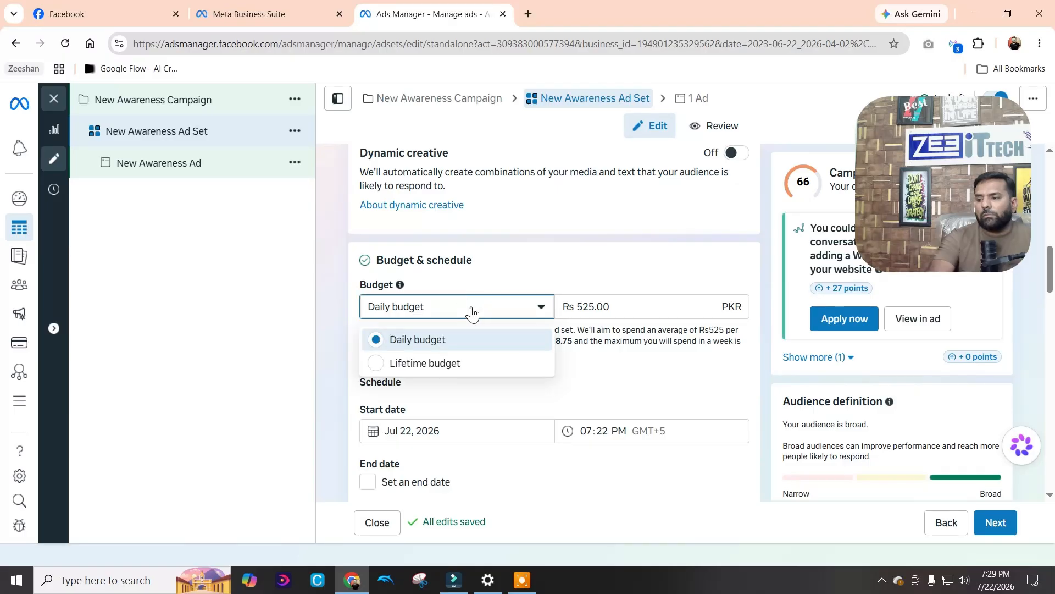
pyautogui.click(468, 368)
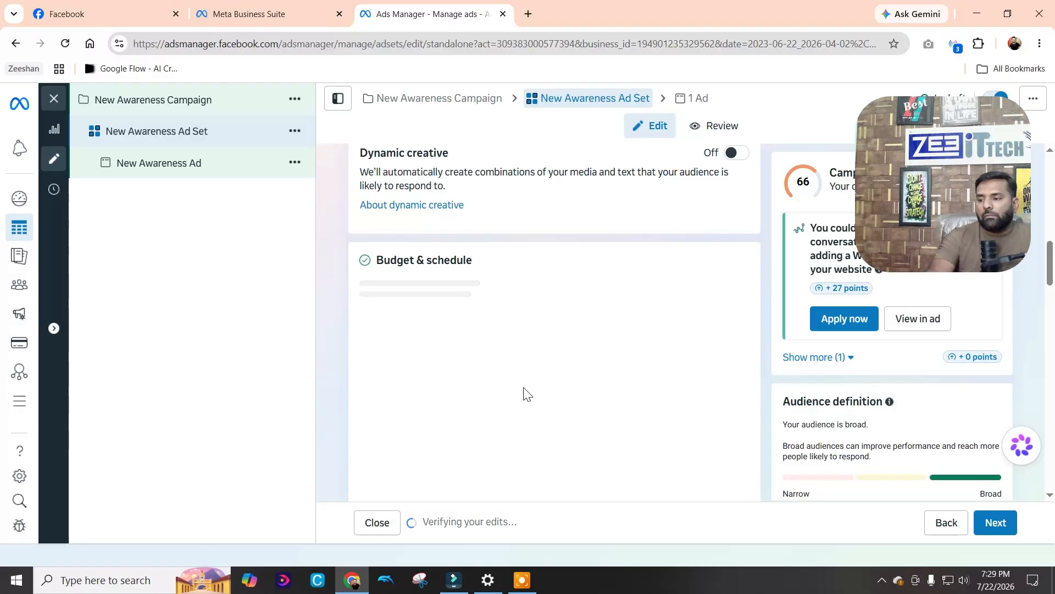
pyautogui.scroll(-1, 546, 385)
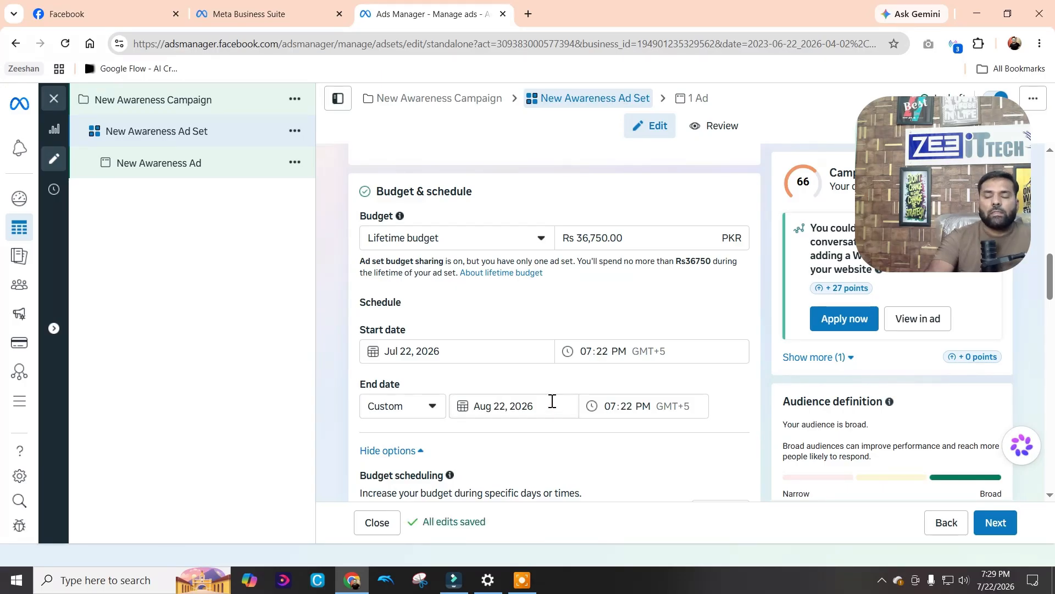
pyautogui.scroll(1, 552, 401)
pyautogui.click(454, 307)
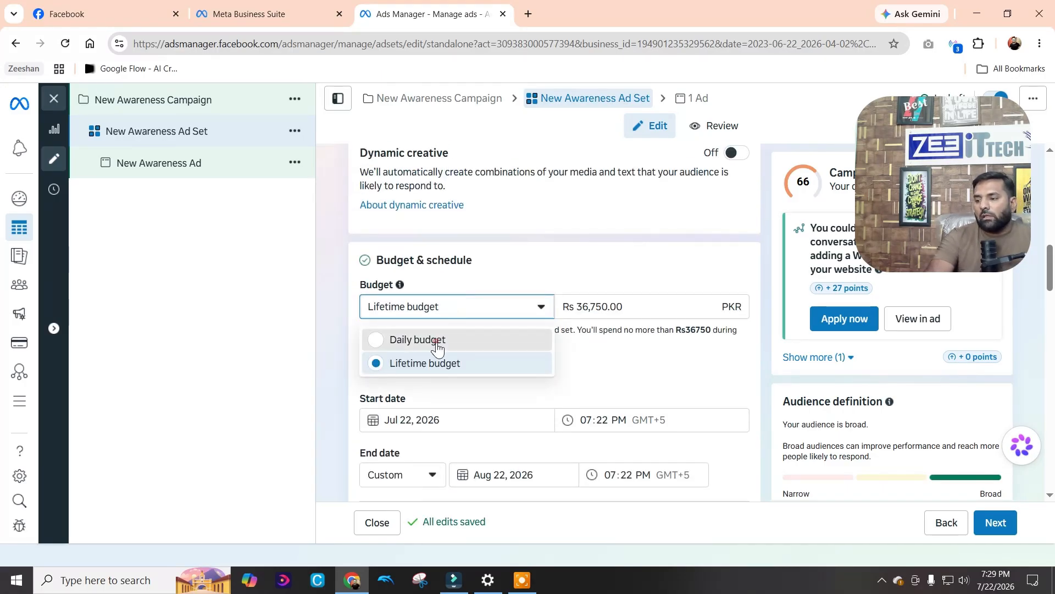
pyautogui.click(434, 339)
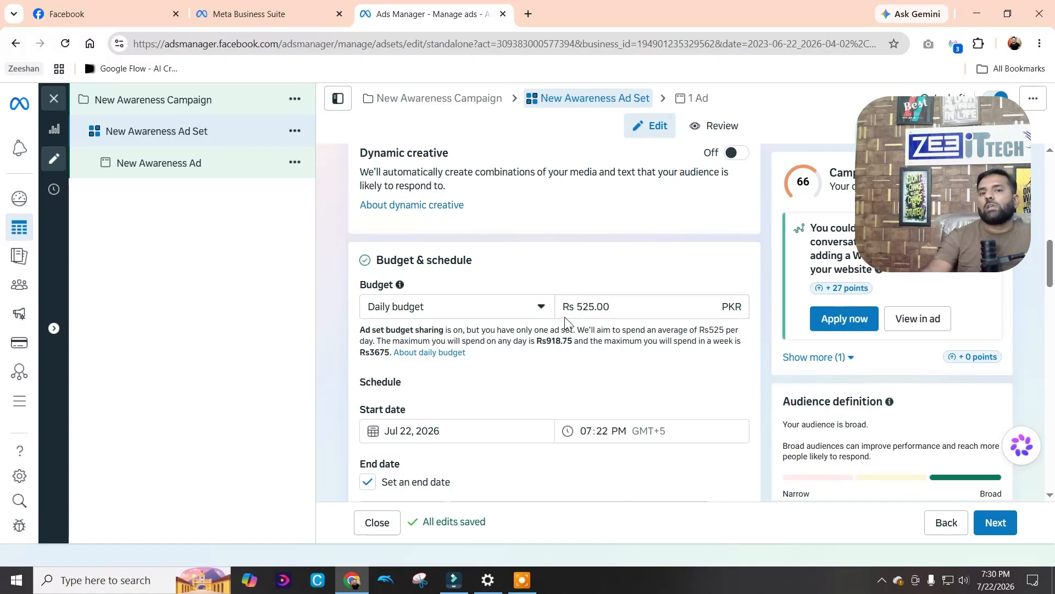
pyautogui.scroll(-3, 566, 319)
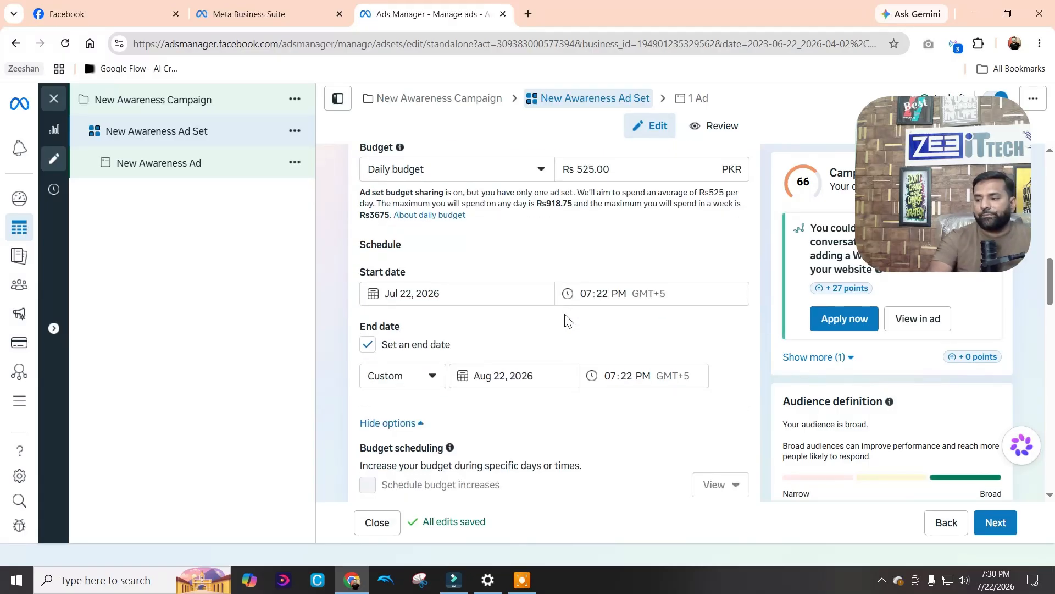
pyautogui.click(368, 344)
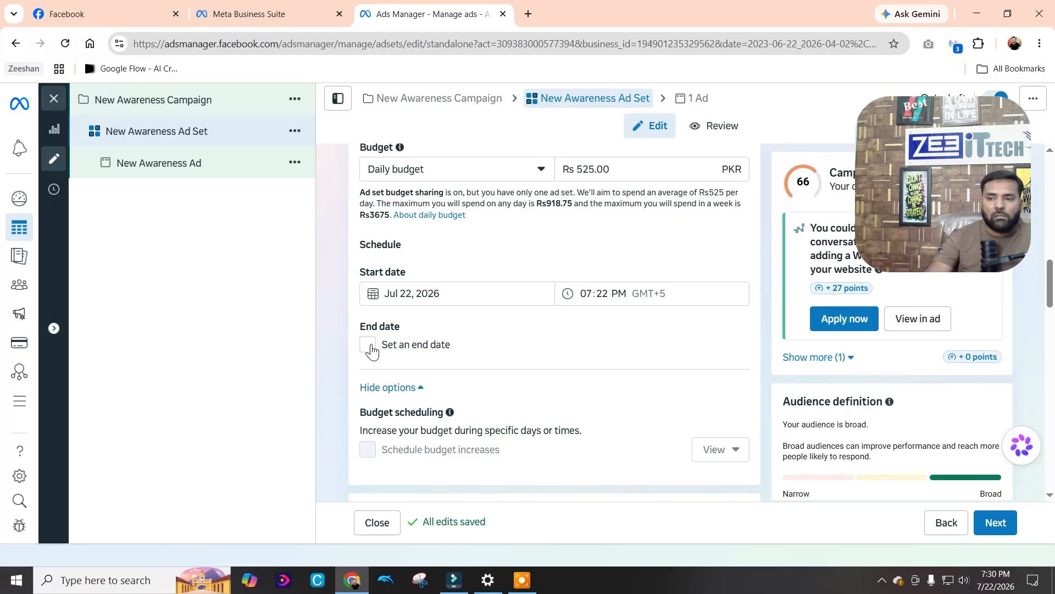
# Edit the ad set's audience locations and include the city of Rawalpindi, Punjab, Pakistan
pyautogui.scroll(-4, 435, 354)
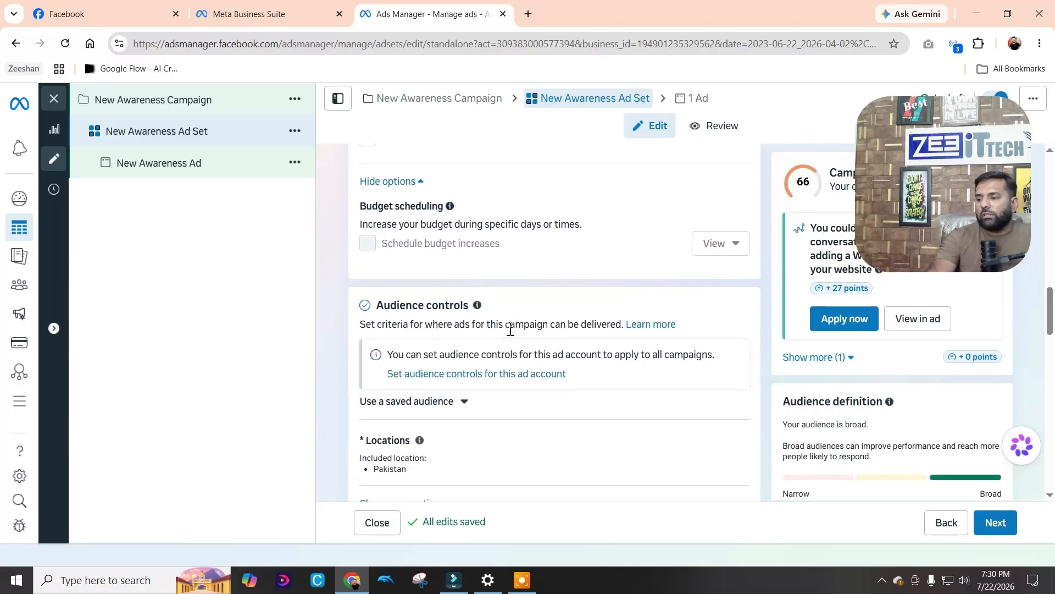
pyautogui.scroll(-3, 510, 330)
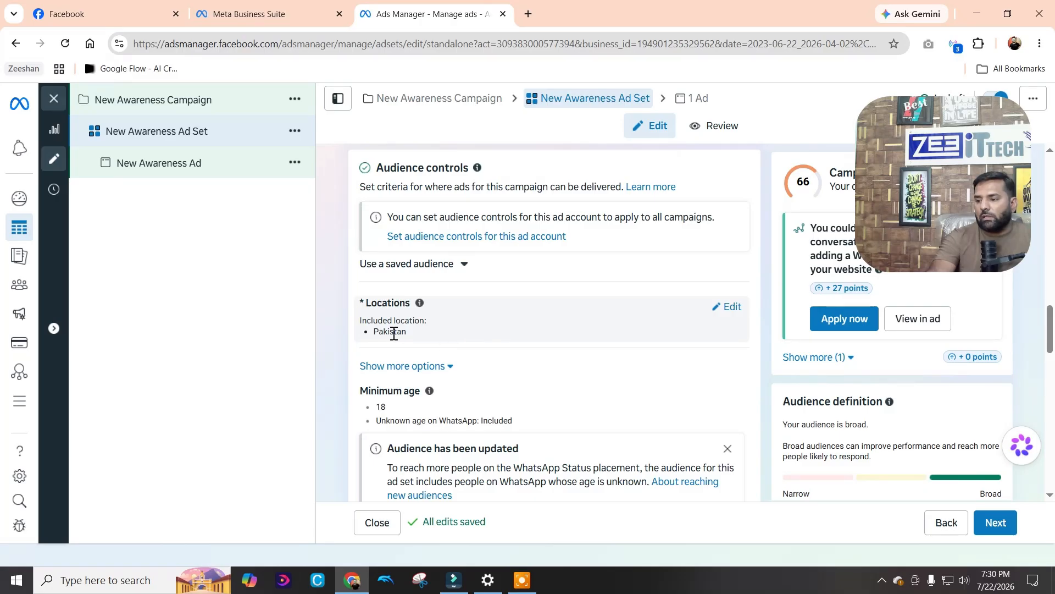
pyautogui.click(730, 306)
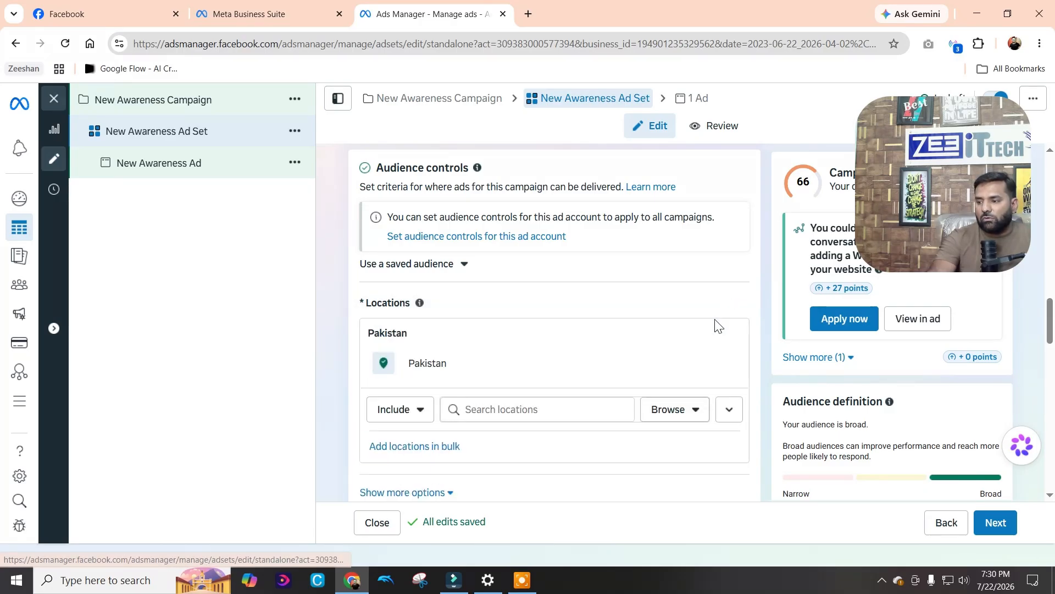
pyautogui.scroll(-1, 608, 353)
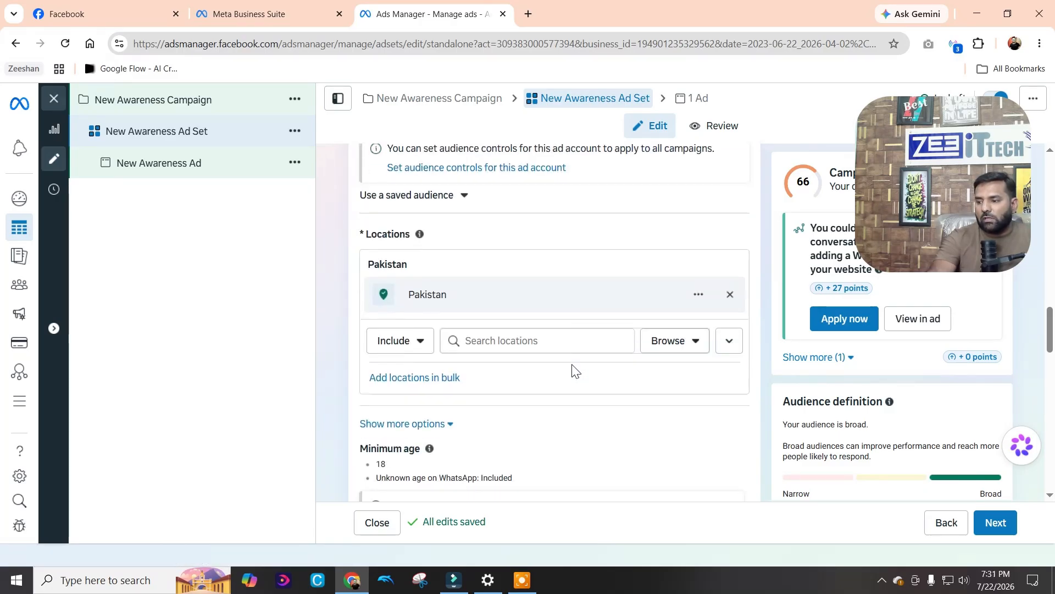
pyautogui.click(401, 342)
pyautogui.click(402, 343)
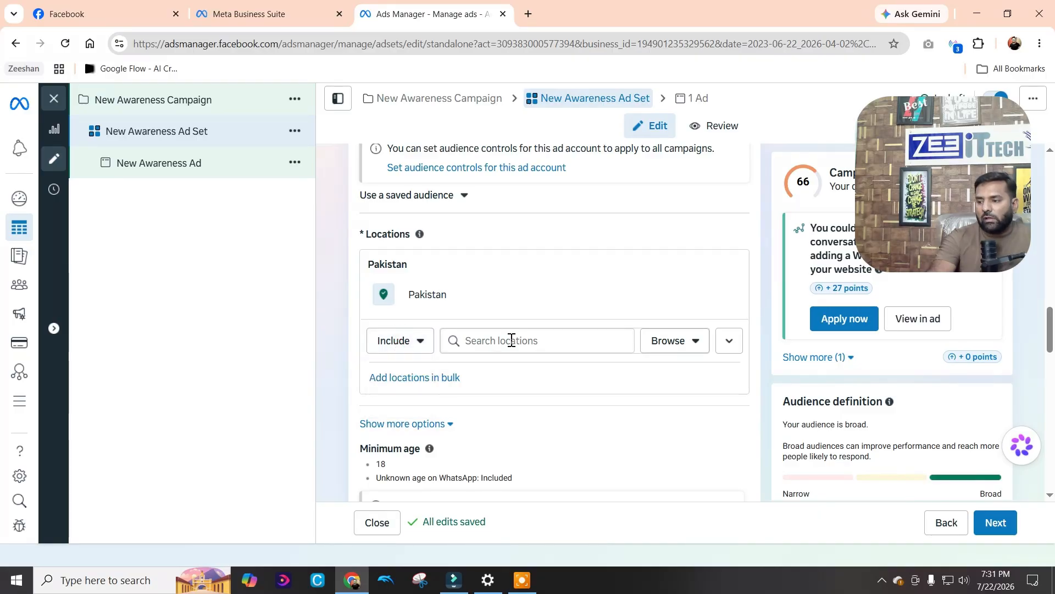
pyautogui.click(516, 340)
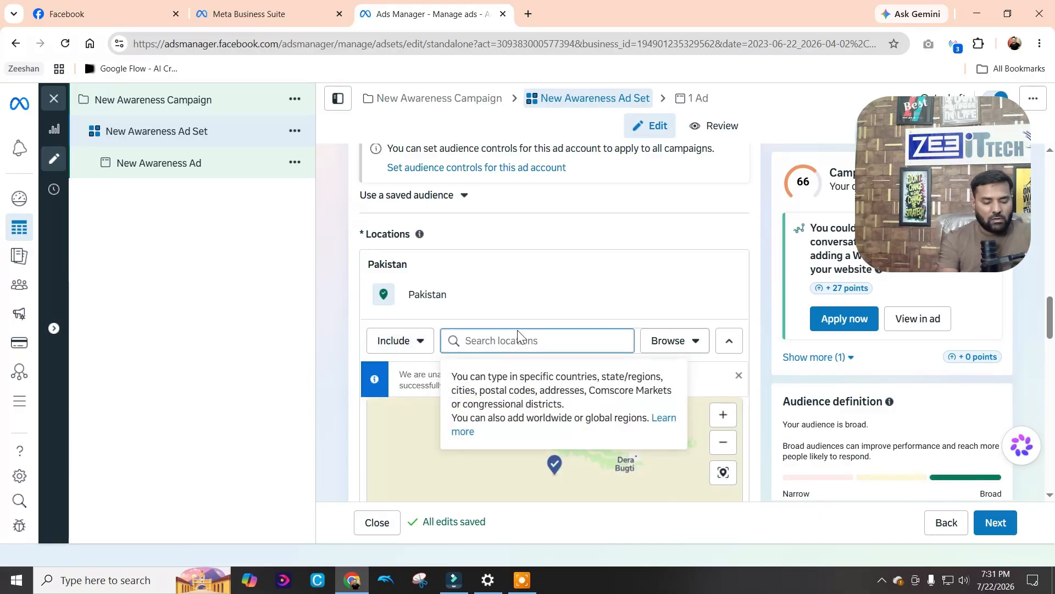
pyautogui.write('rawal')
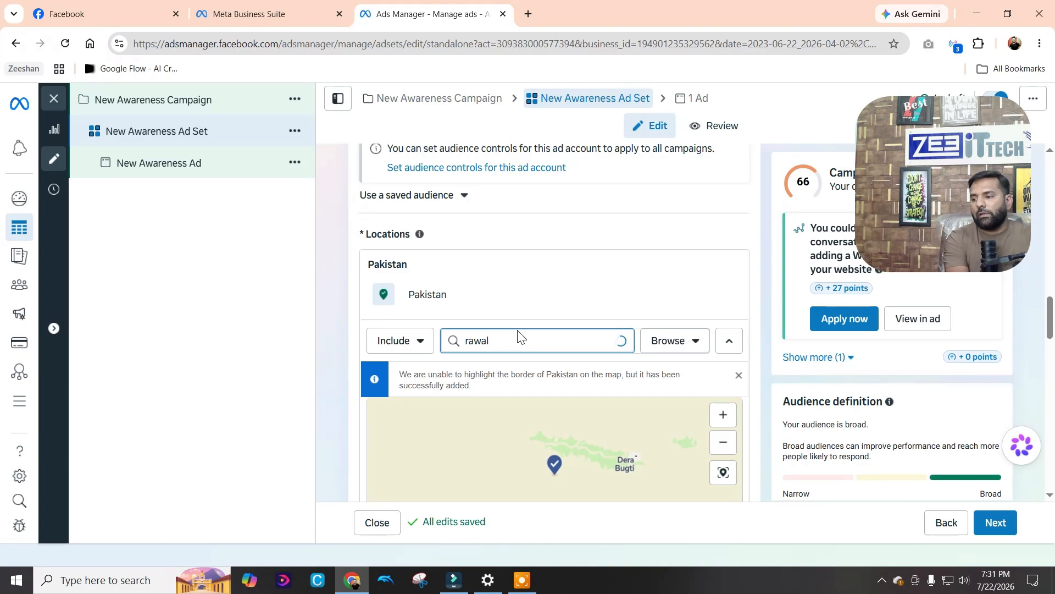
pyautogui.write('pindi')
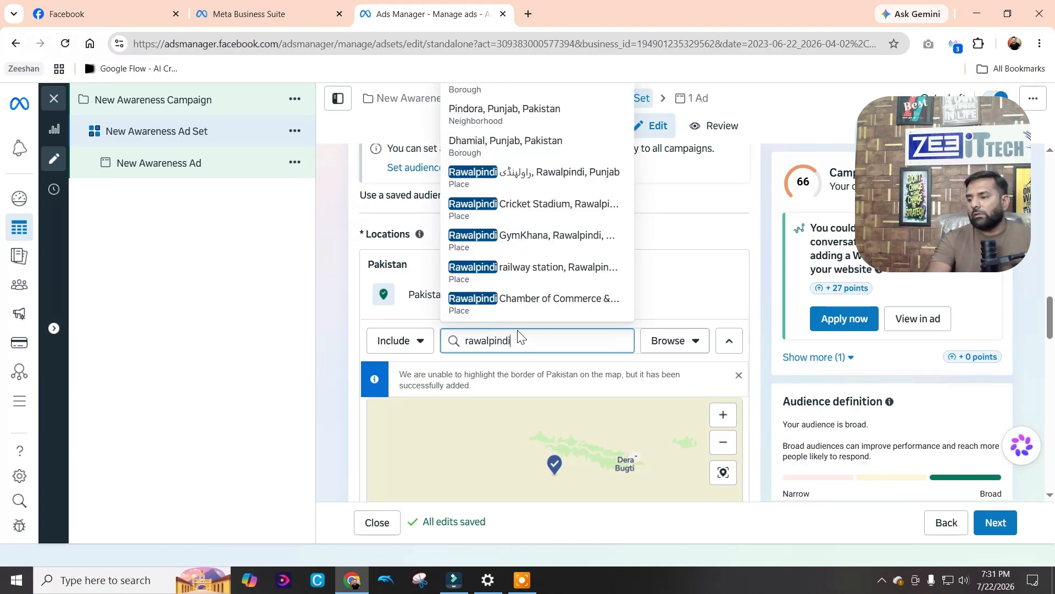
pyautogui.scroll(3, 522, 184)
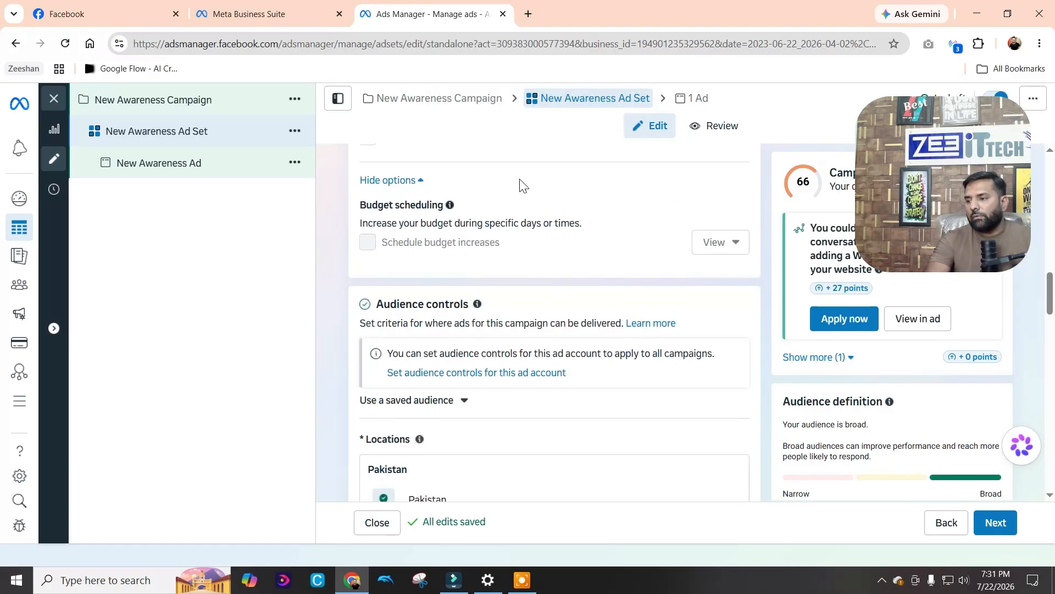
pyautogui.scroll(-2, 522, 184)
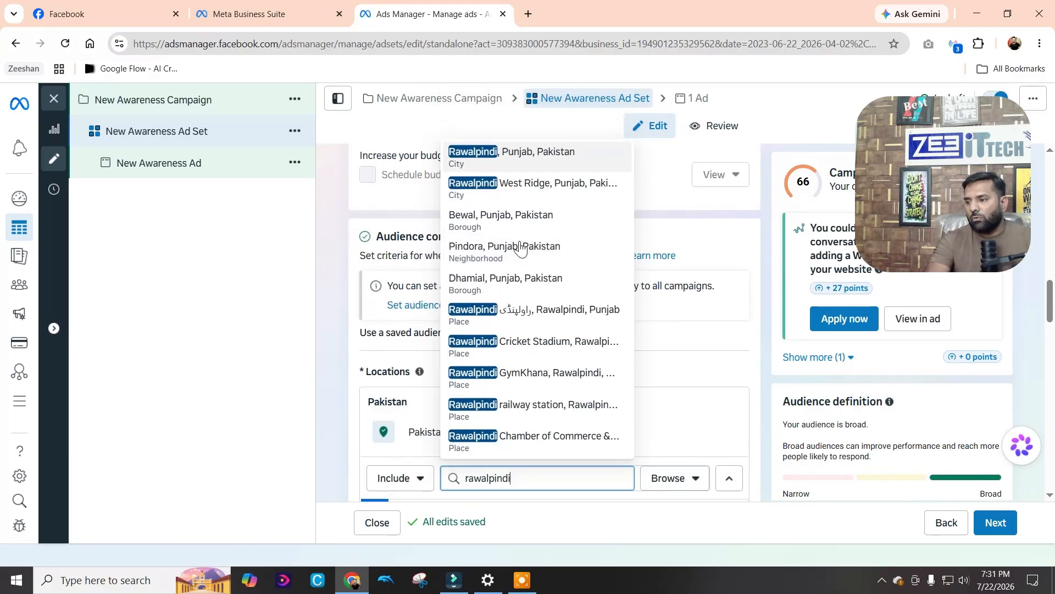
pyautogui.click(514, 154)
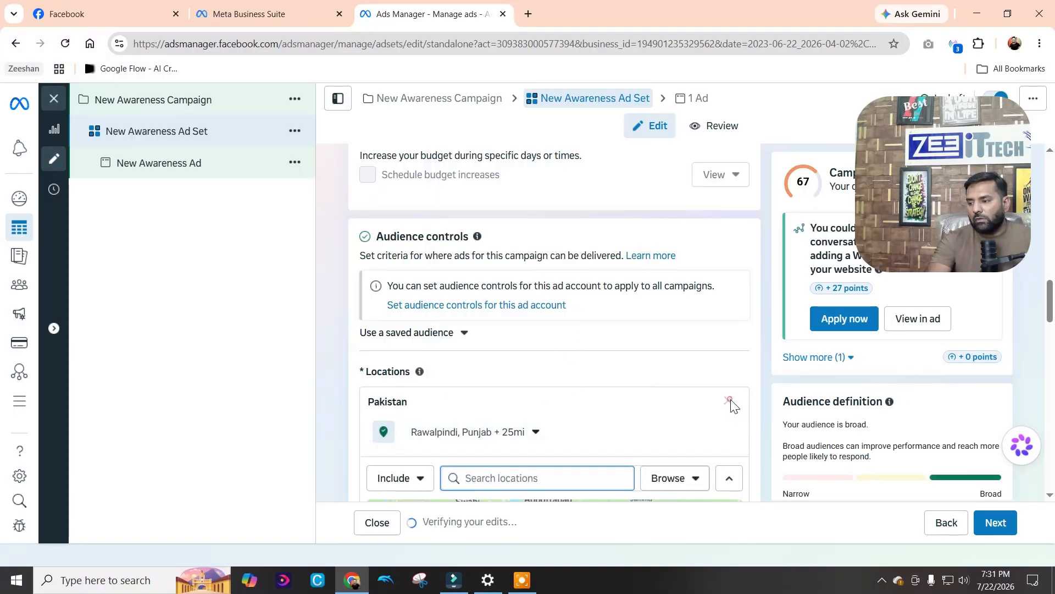
# Try the Drop pin tool on the location map around Rawalpindi and leave it without placing a pin
pyautogui.scroll(-1, 636, 405)
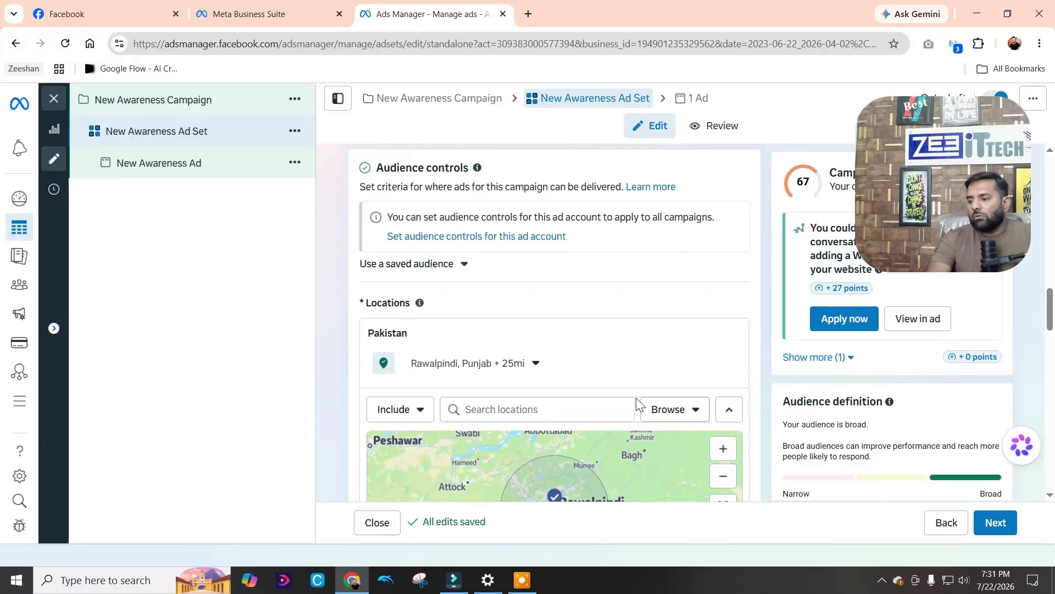
pyautogui.scroll(-3, 526, 381)
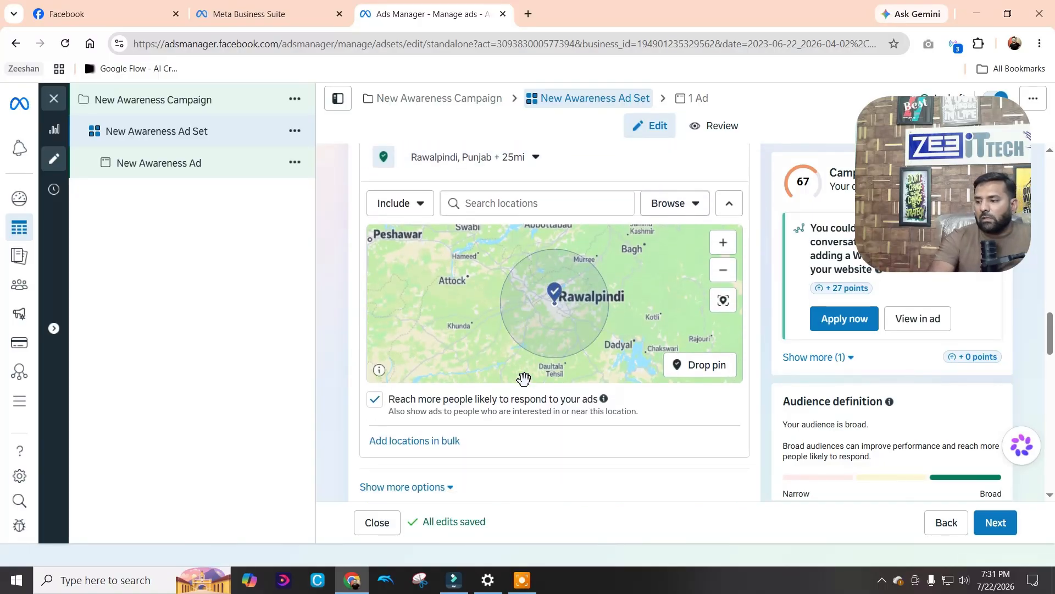
pyautogui.click(703, 371)
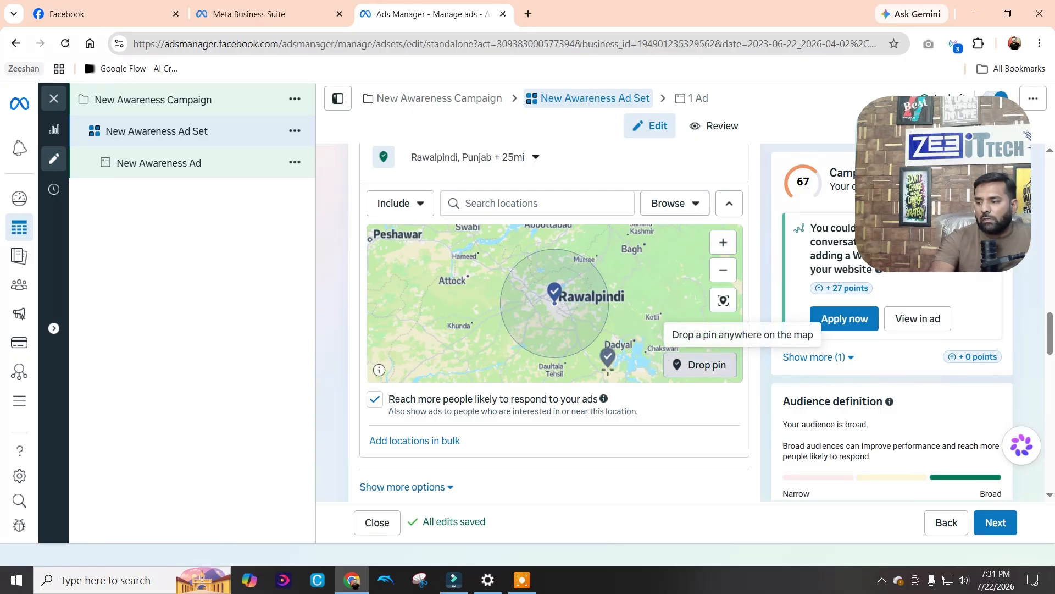
pyautogui.scroll(3, 557, 311)
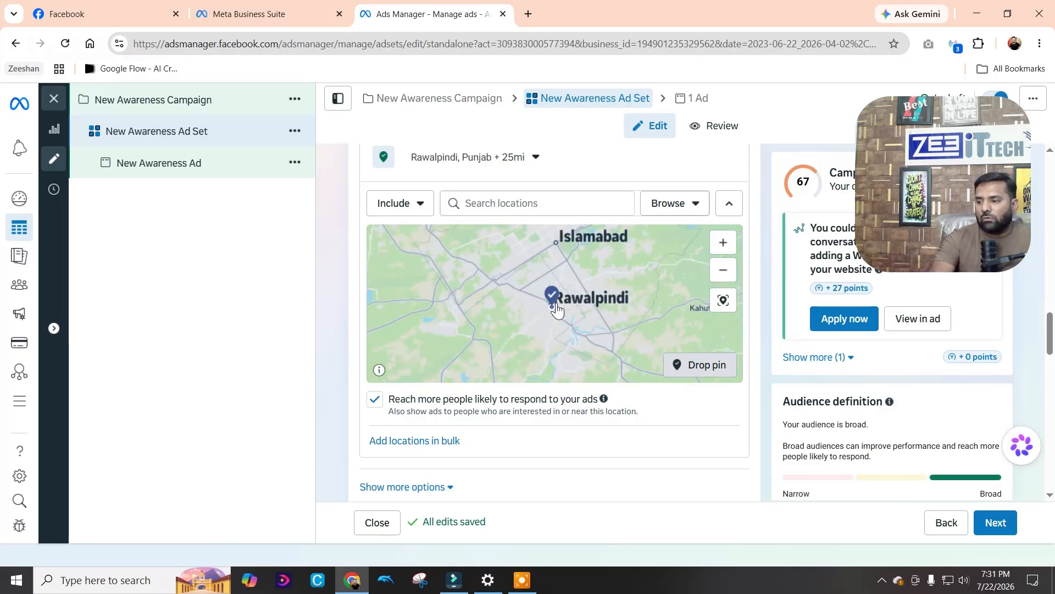
pyautogui.scroll(5, 557, 311)
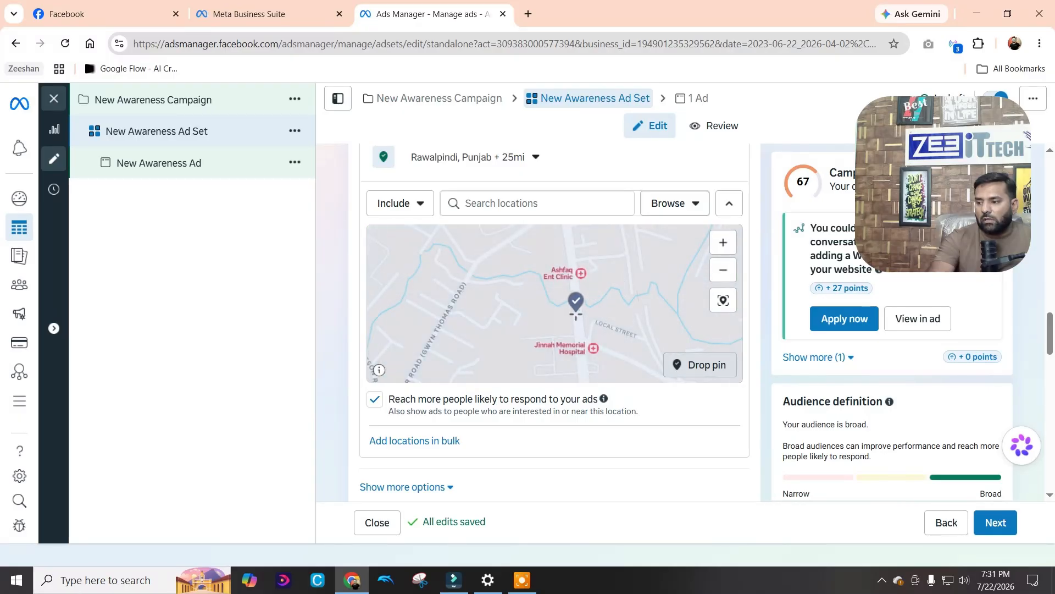
pyautogui.scroll(-2, 572, 310)
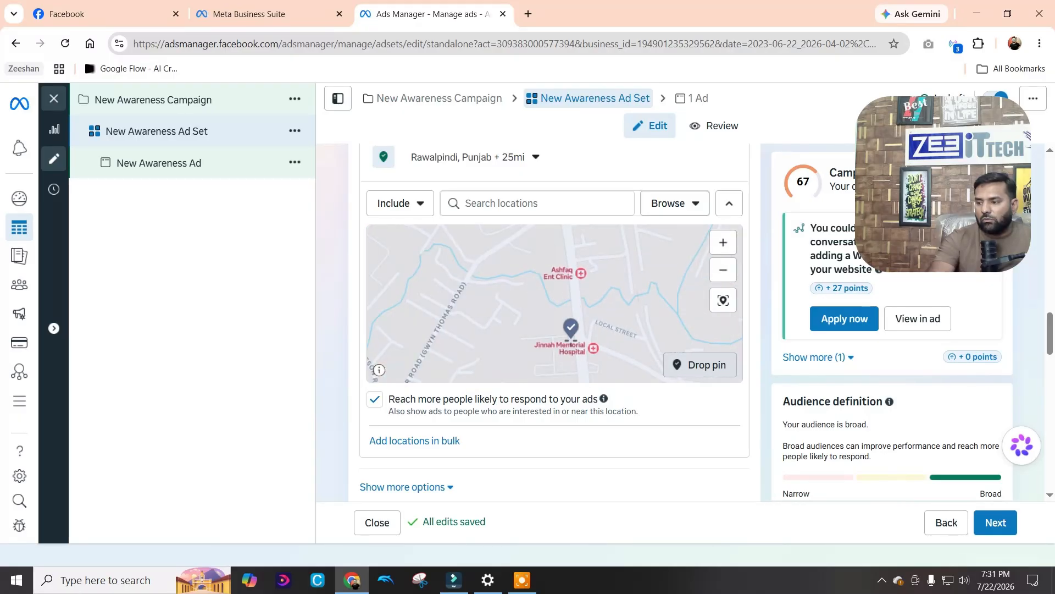
pyautogui.click(723, 243)
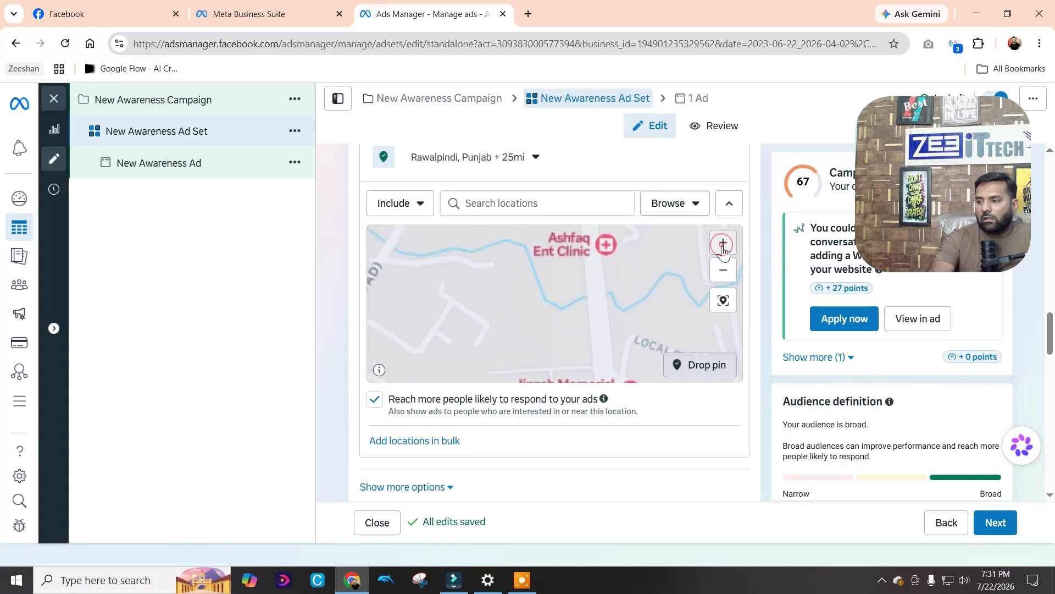
pyautogui.click(723, 278)
pyautogui.click(708, 363)
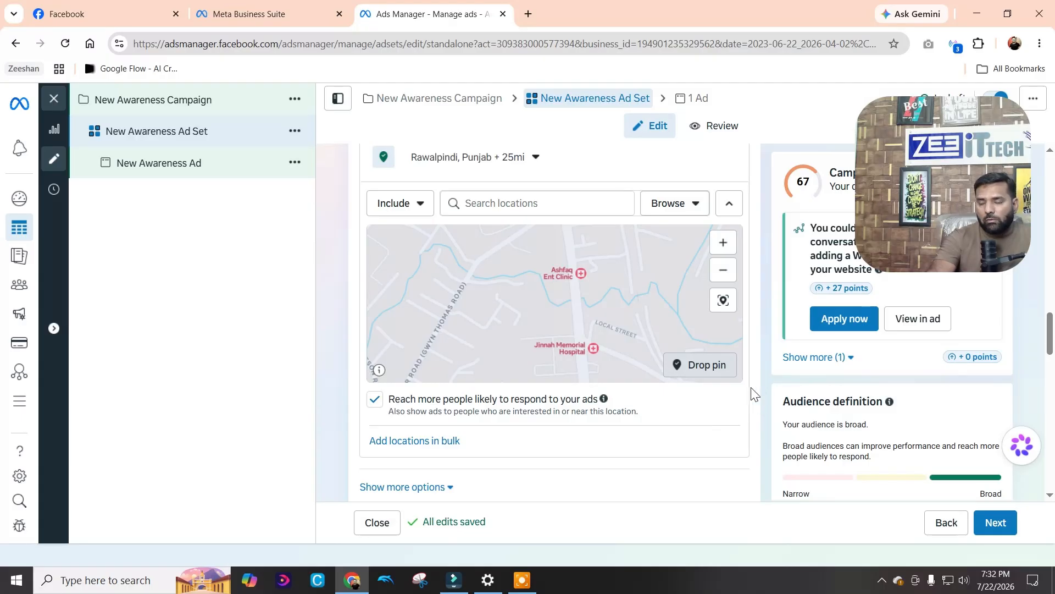
pyautogui.scroll(-4, 635, 355)
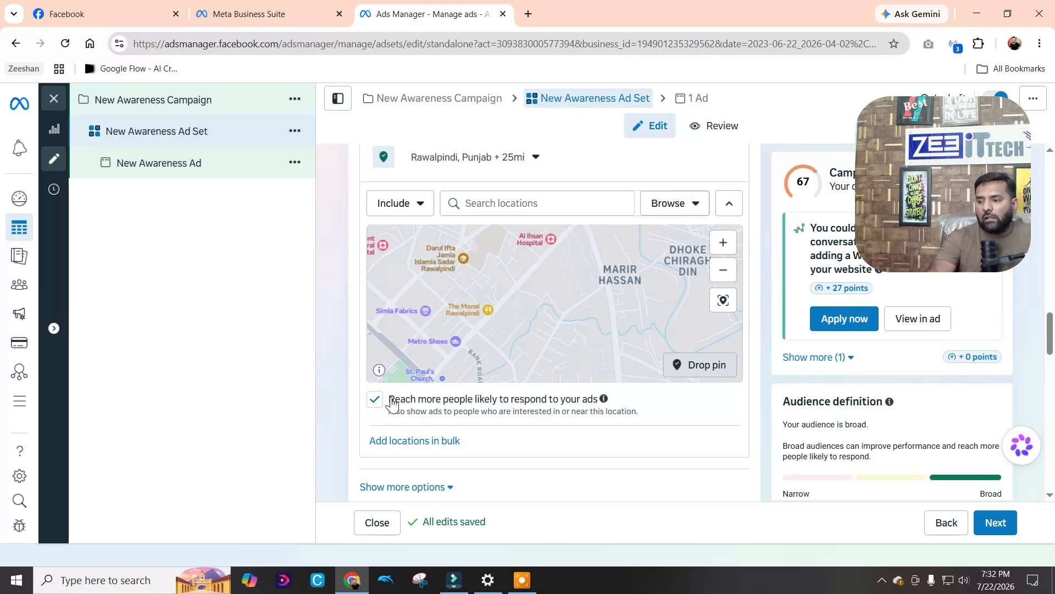
# Turn off the Reach more people likely to respond to your ads option for the selected location
pyautogui.click(375, 403)
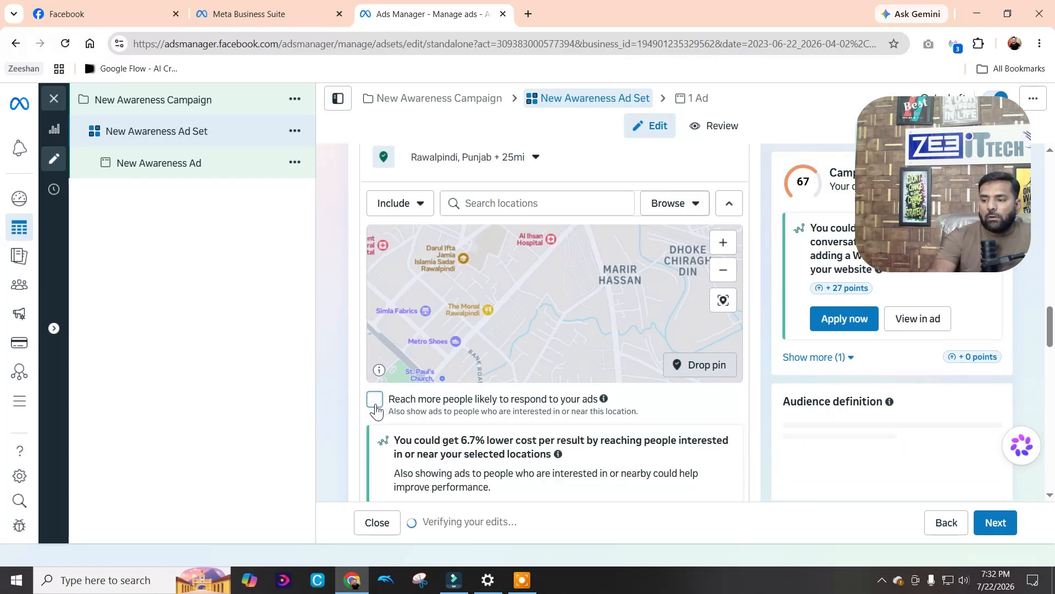
pyautogui.click(375, 403)
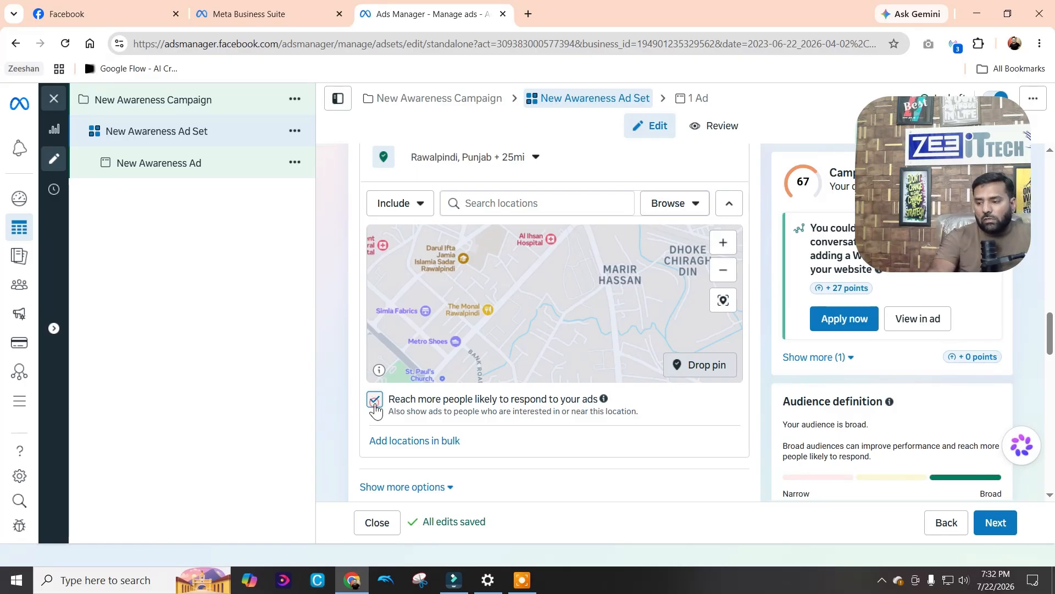
pyautogui.click(375, 406)
# Dismiss the Audience has been updated notice and open the minimum age setting for editing, checking its age choices
pyautogui.scroll(-3, 660, 413)
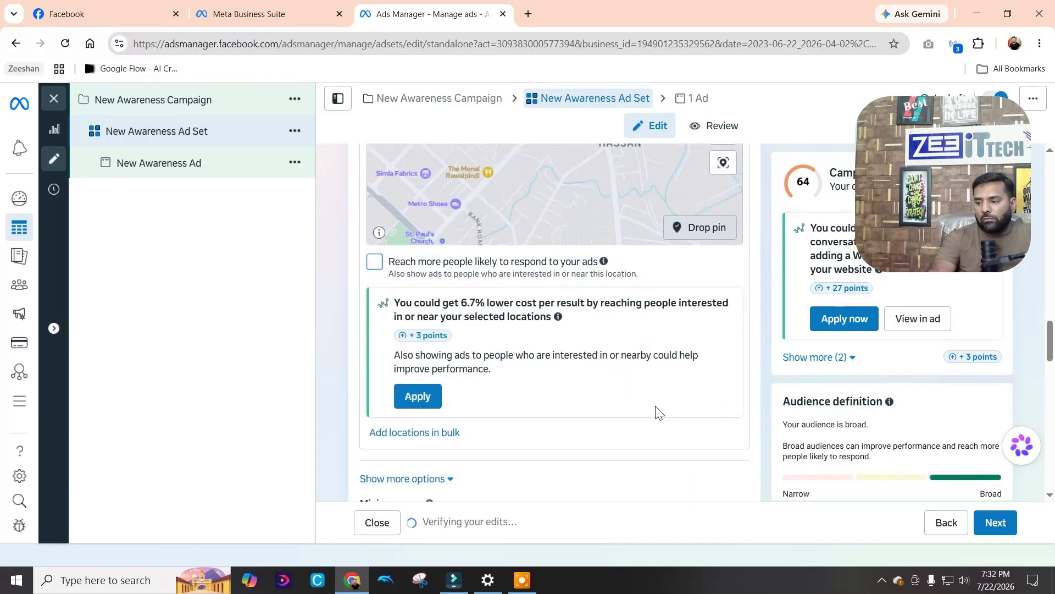
pyautogui.scroll(-2, 660, 412)
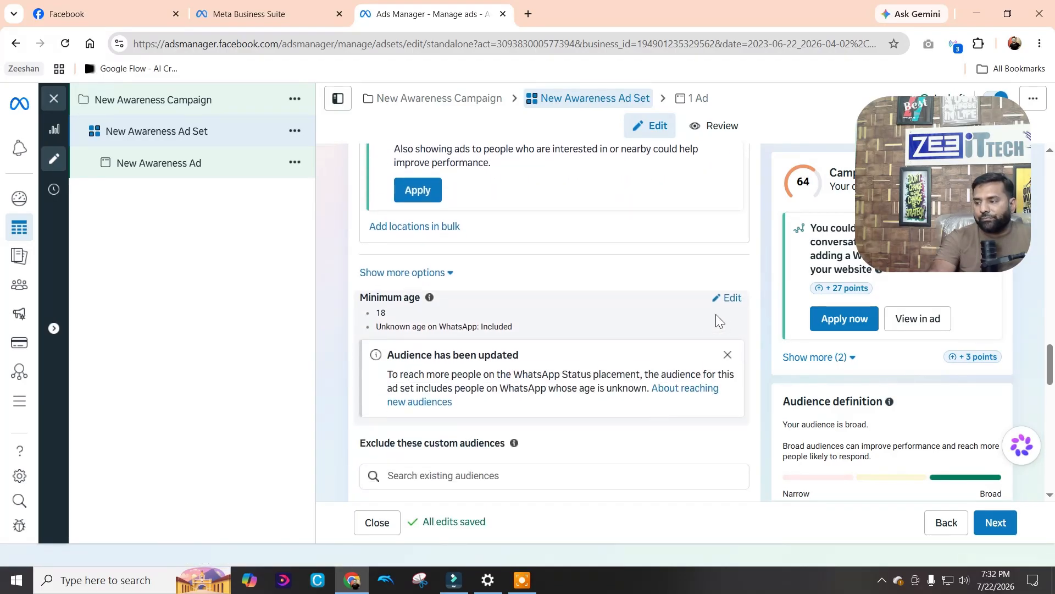
pyautogui.click(729, 356)
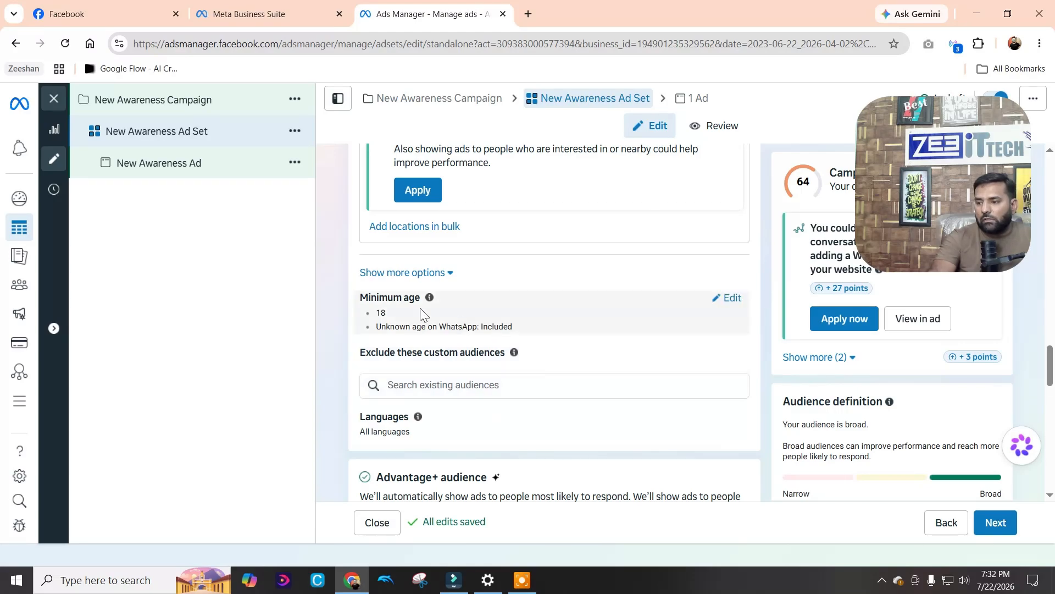
pyautogui.click(724, 302)
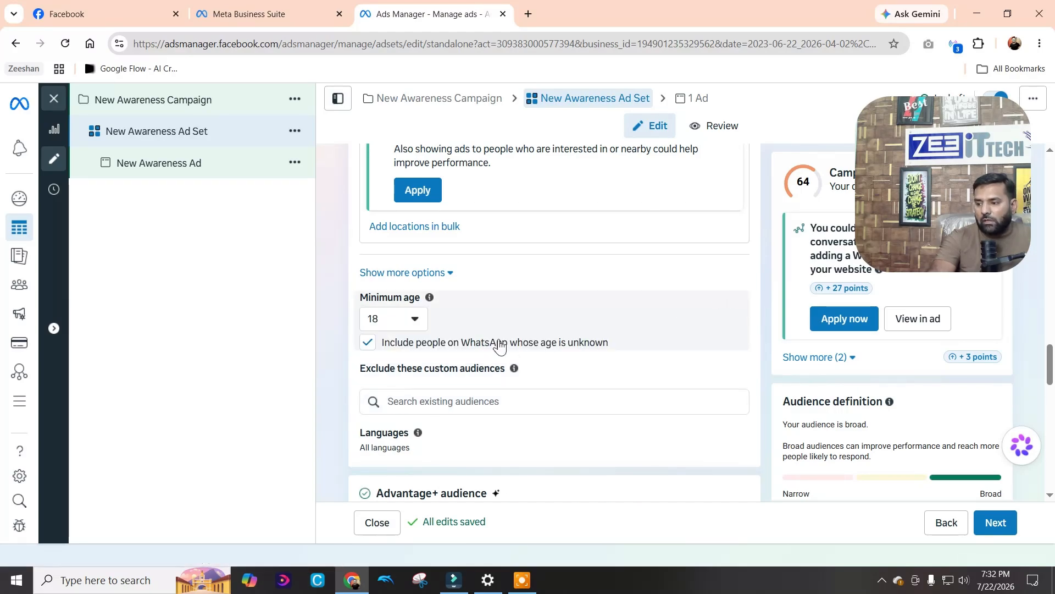
pyautogui.click(405, 324)
pyautogui.click(405, 325)
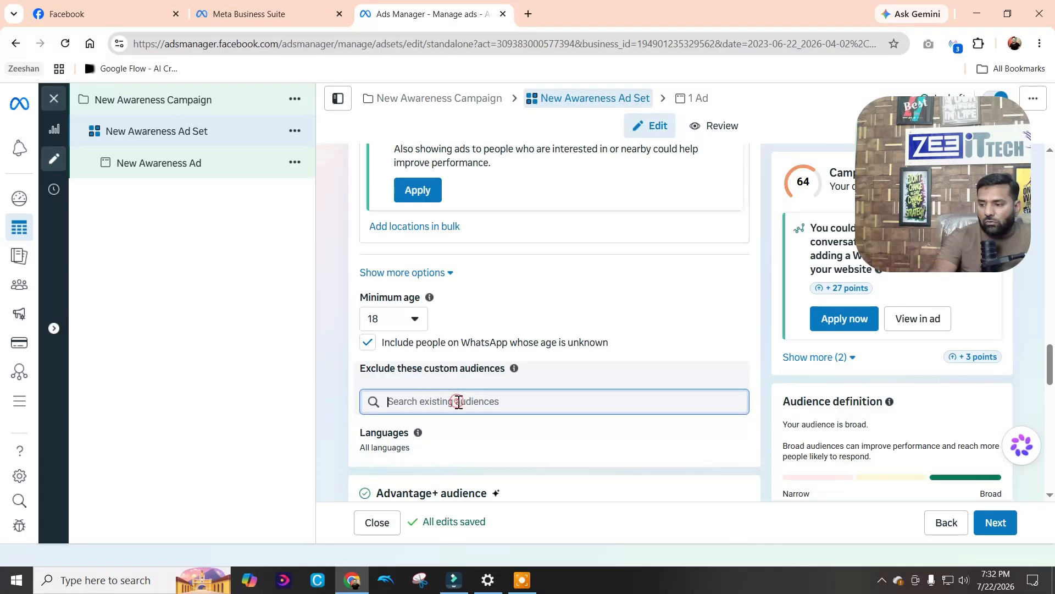
# Edit the audience languages and add English (All) and Urdu
pyautogui.click(729, 432)
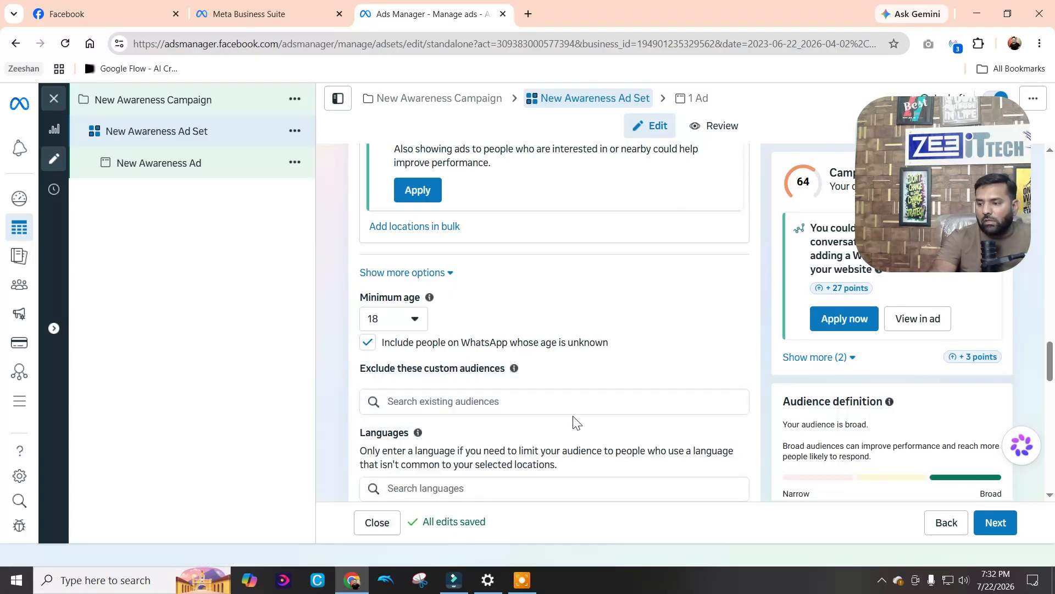
pyautogui.scroll(-4, 574, 417)
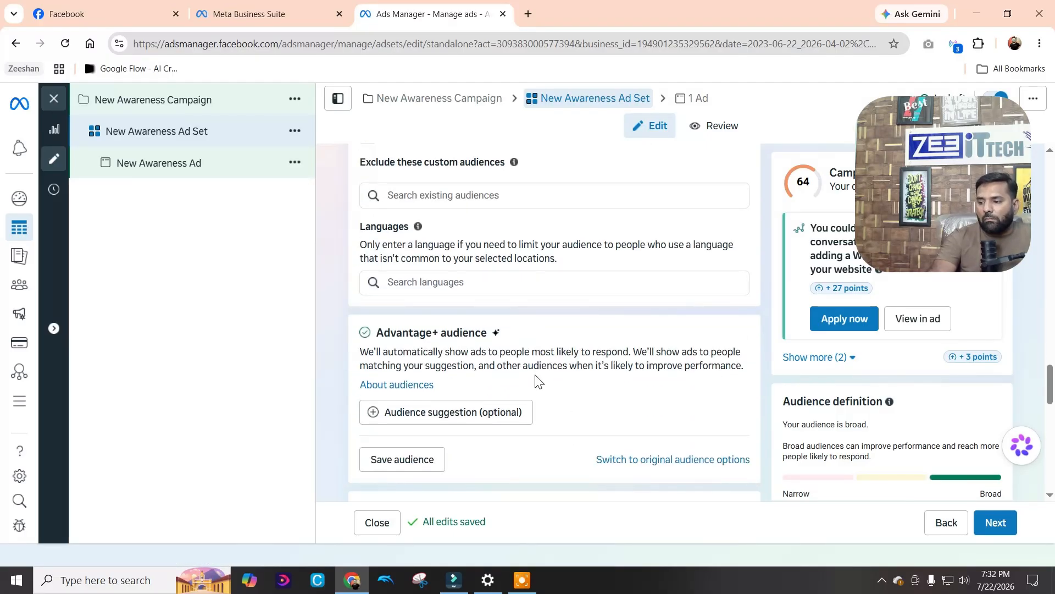
pyautogui.scroll(1, 539, 379)
pyautogui.click(433, 352)
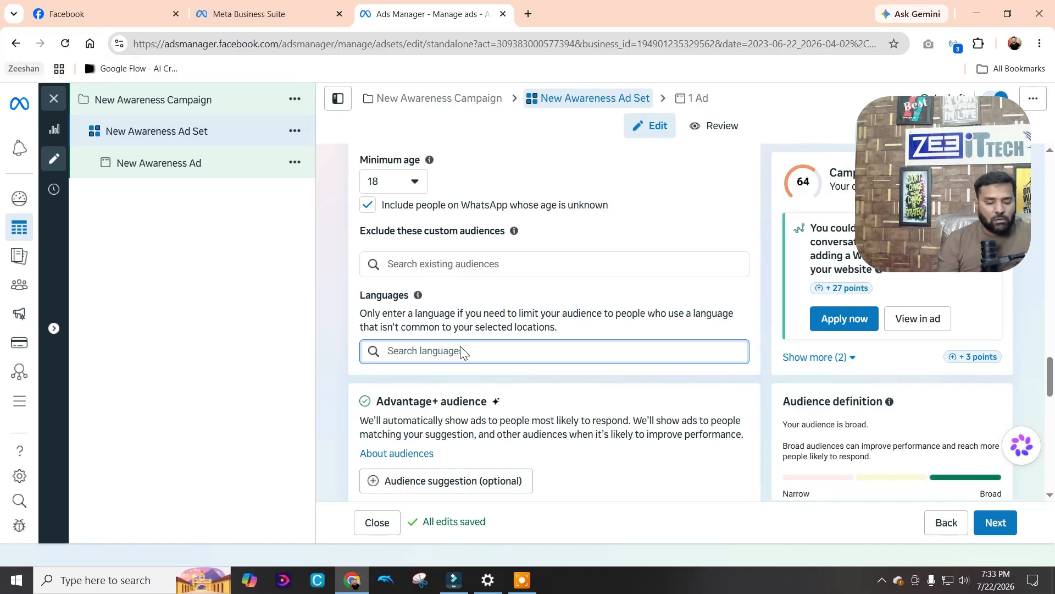
pyautogui.write('englis')
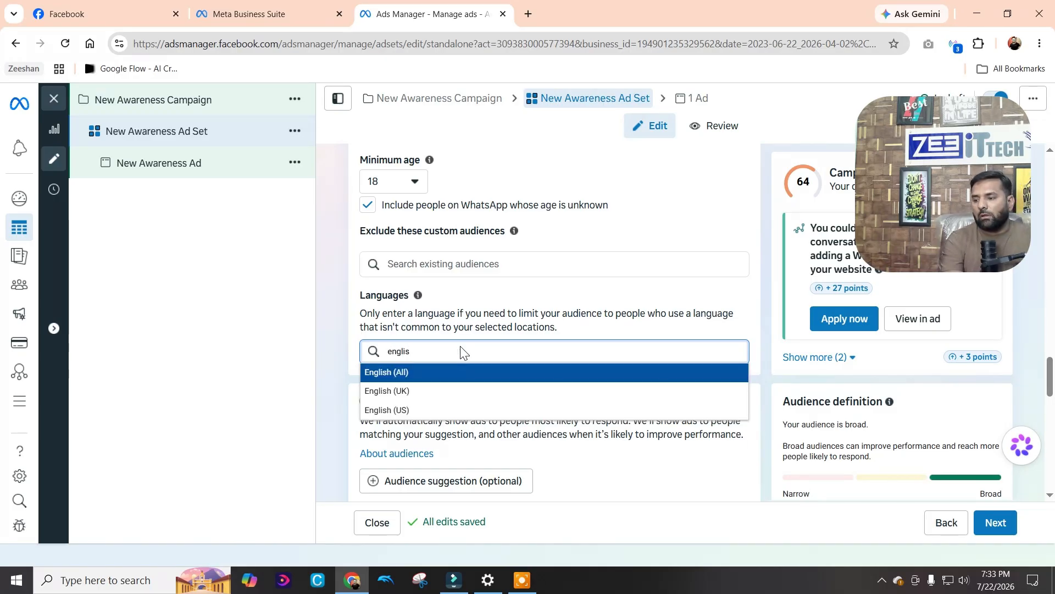
pyautogui.press('Return')
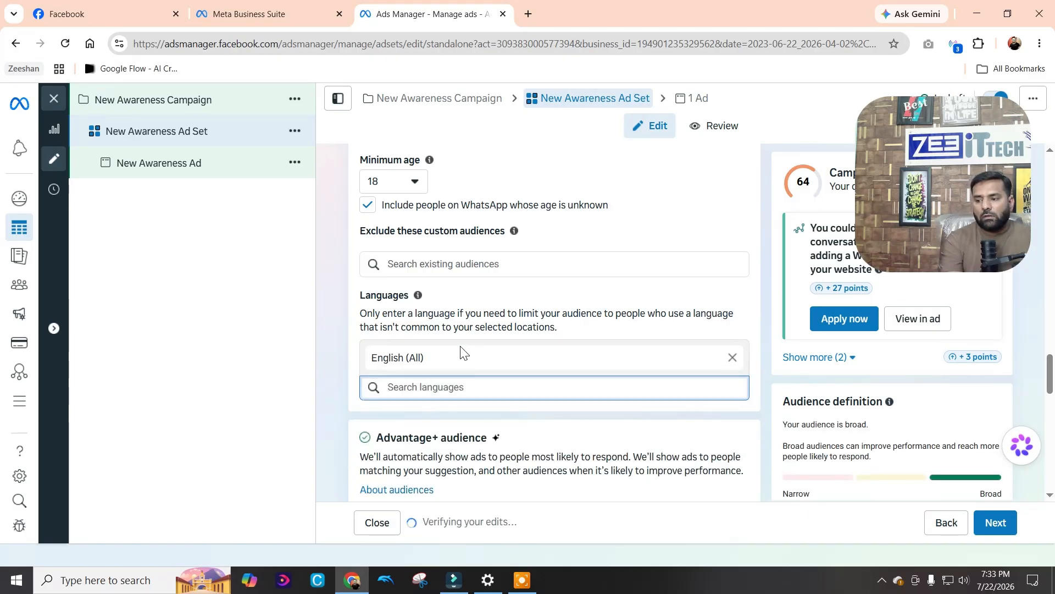
pyautogui.write('urdu')
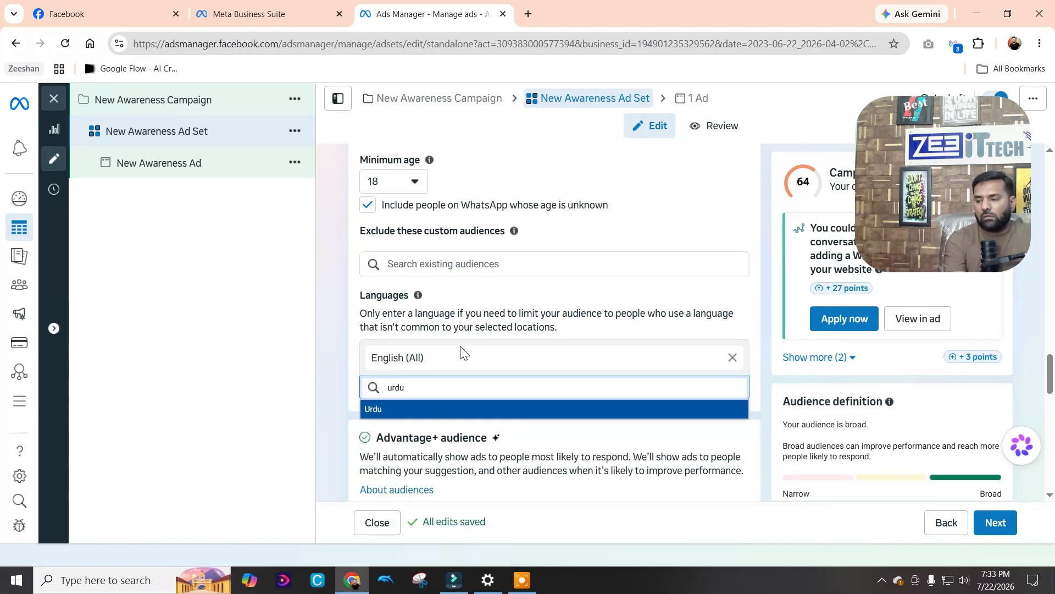
pyautogui.press('Return')
# Add Punjabi and Pashto to the audience languages
pyautogui.write('punj')
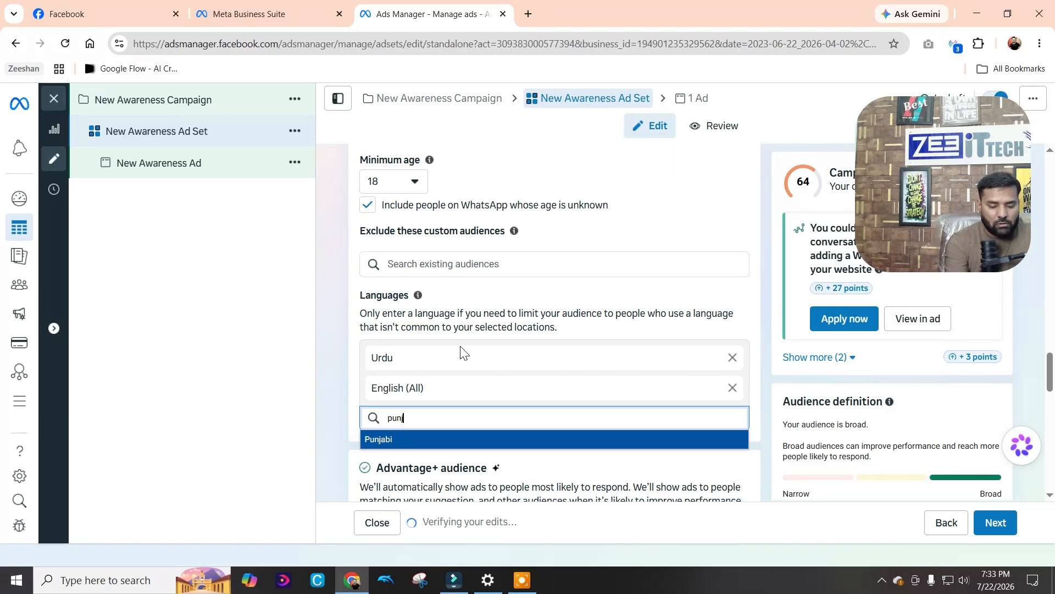
pyautogui.write('a')
pyautogui.press('Return')
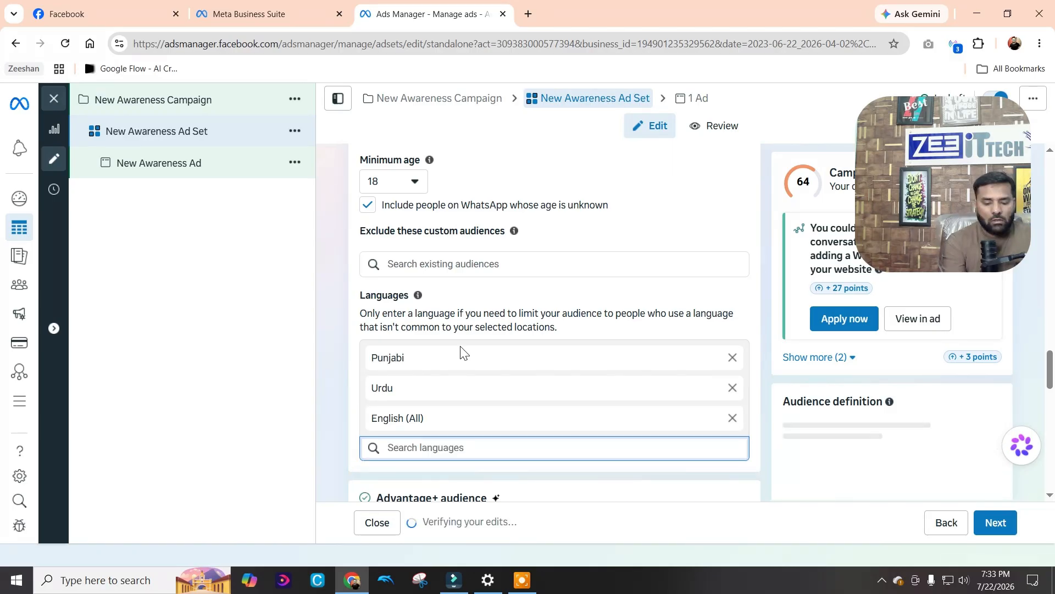
pyautogui.write('ps')
pyautogui.press('BackSpace')
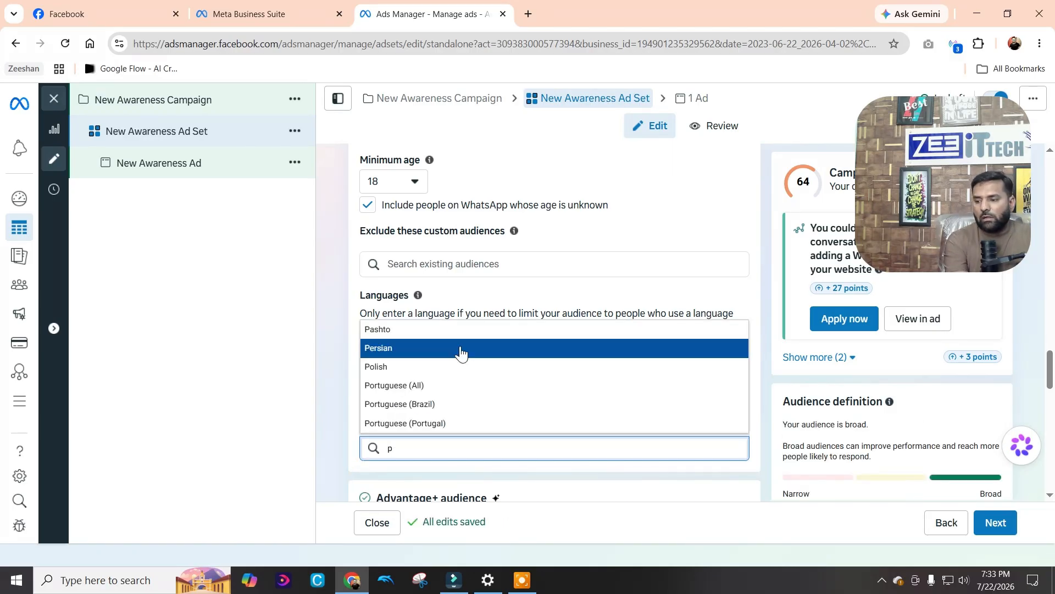
pyautogui.write('as')
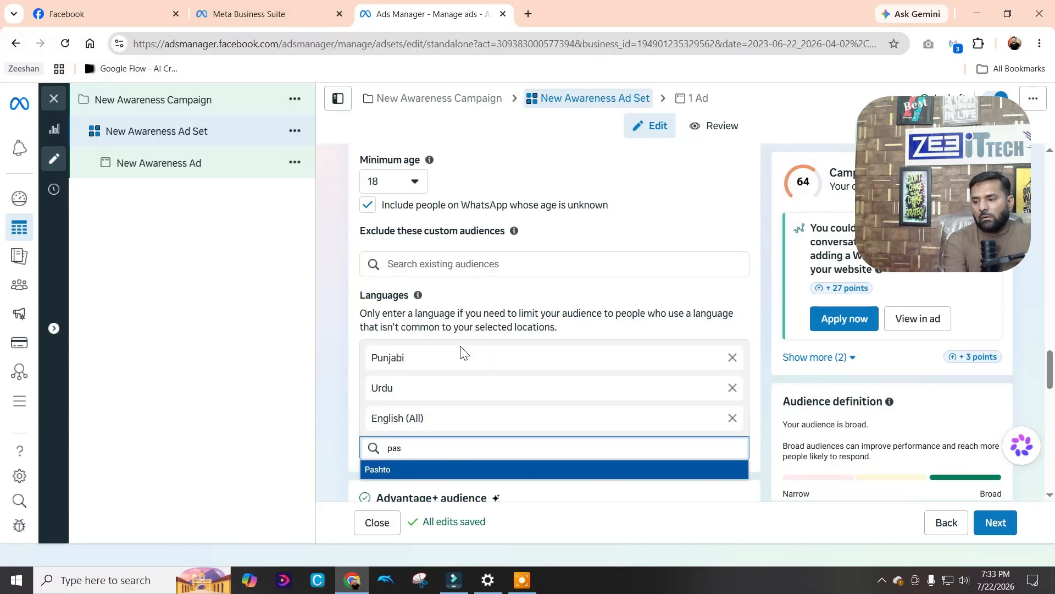
pyautogui.press('Return')
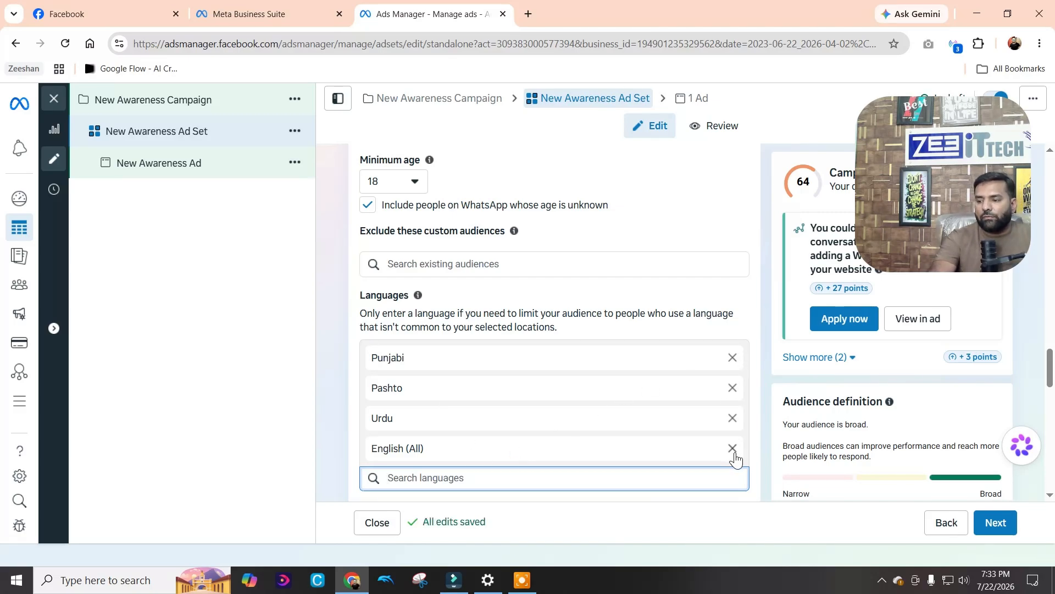
pyautogui.scroll(-5, 451, 379)
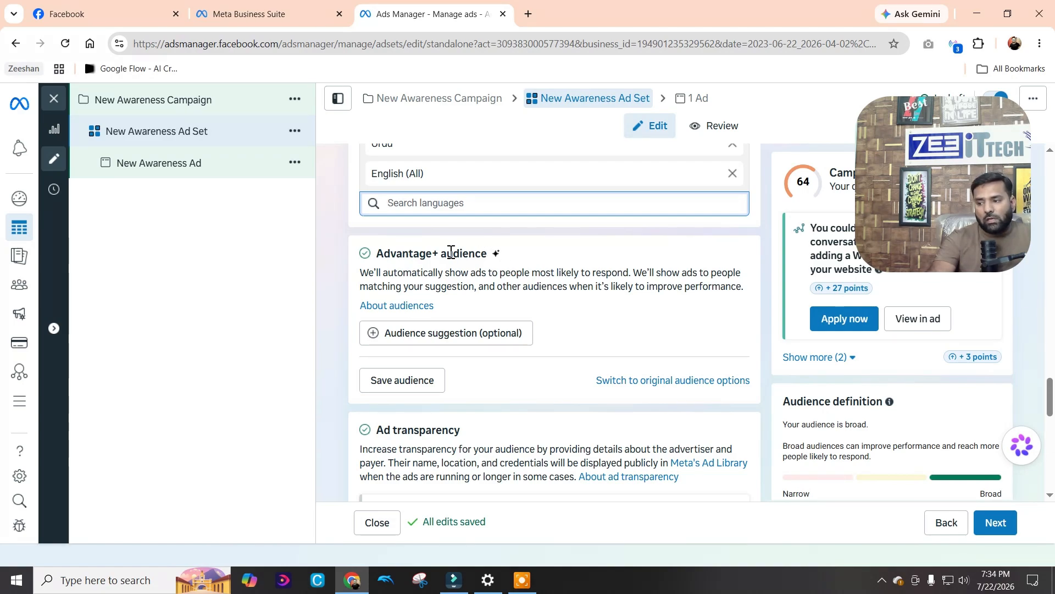
pyautogui.click(657, 383)
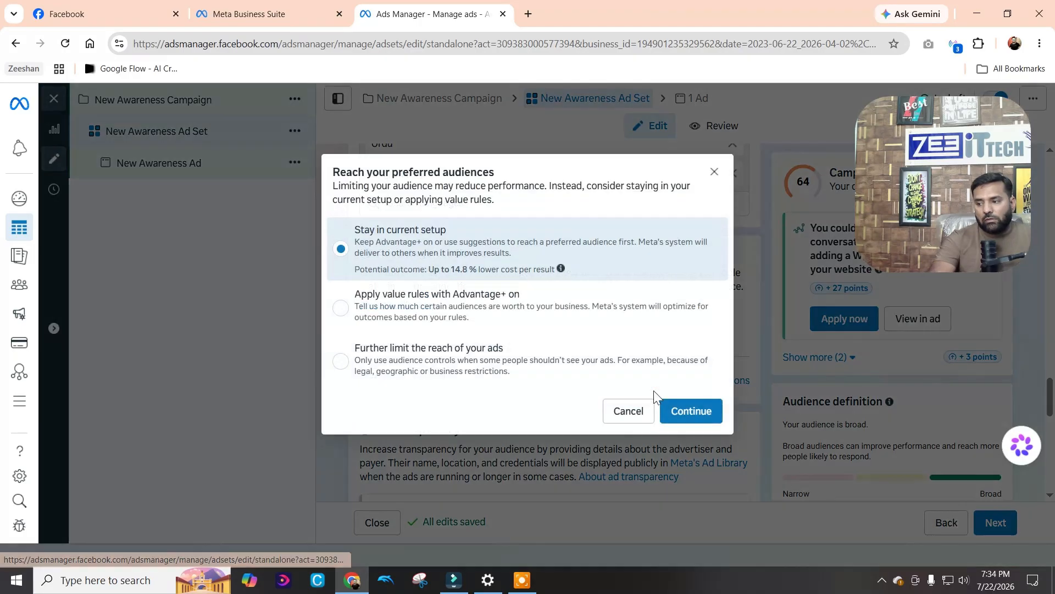
pyautogui.click(673, 412)
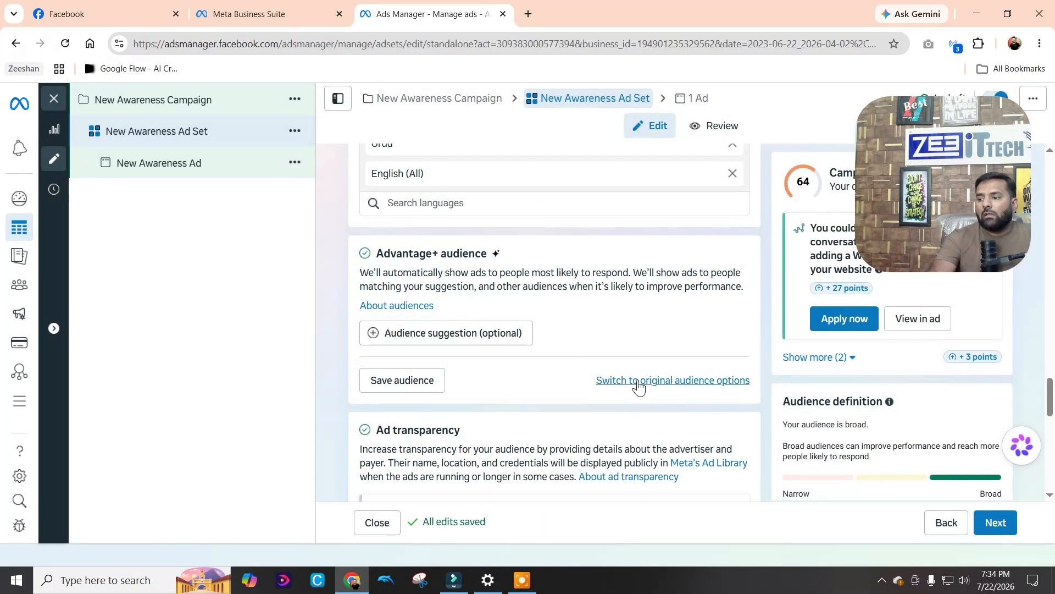
pyautogui.scroll(-1, 637, 382)
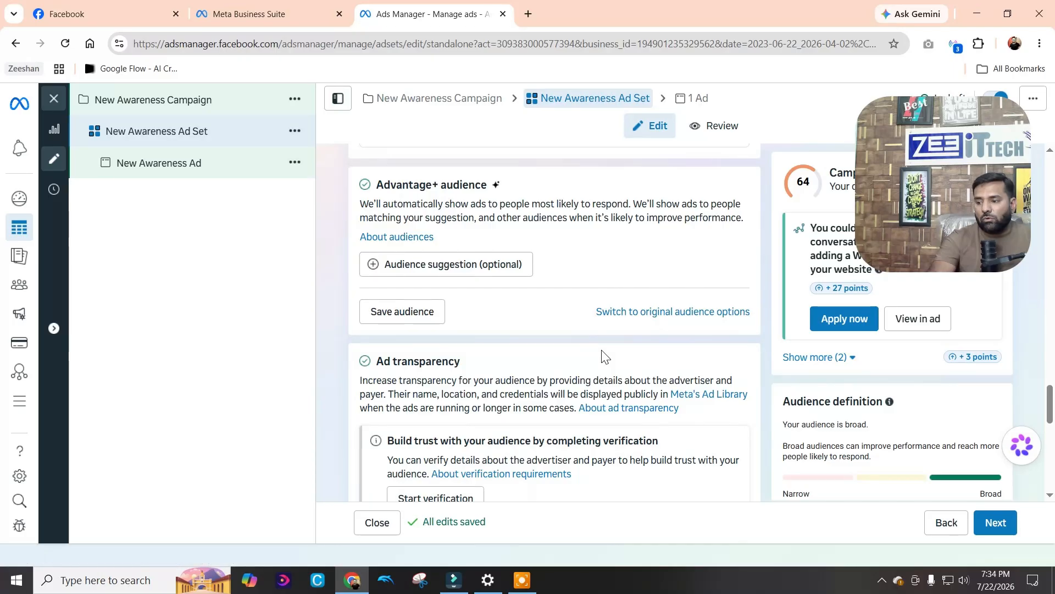
pyautogui.scroll(1, 605, 356)
# Switch the Advantage+ audience to the original audience options, choosing Further limit the reach of your ads
pyautogui.click(657, 381)
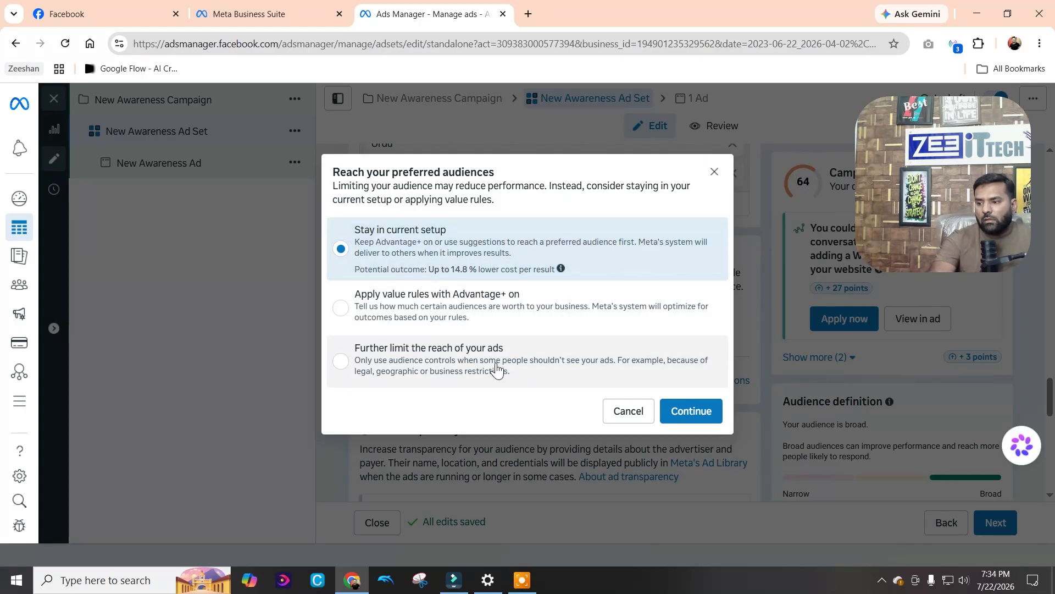
pyautogui.click(457, 363)
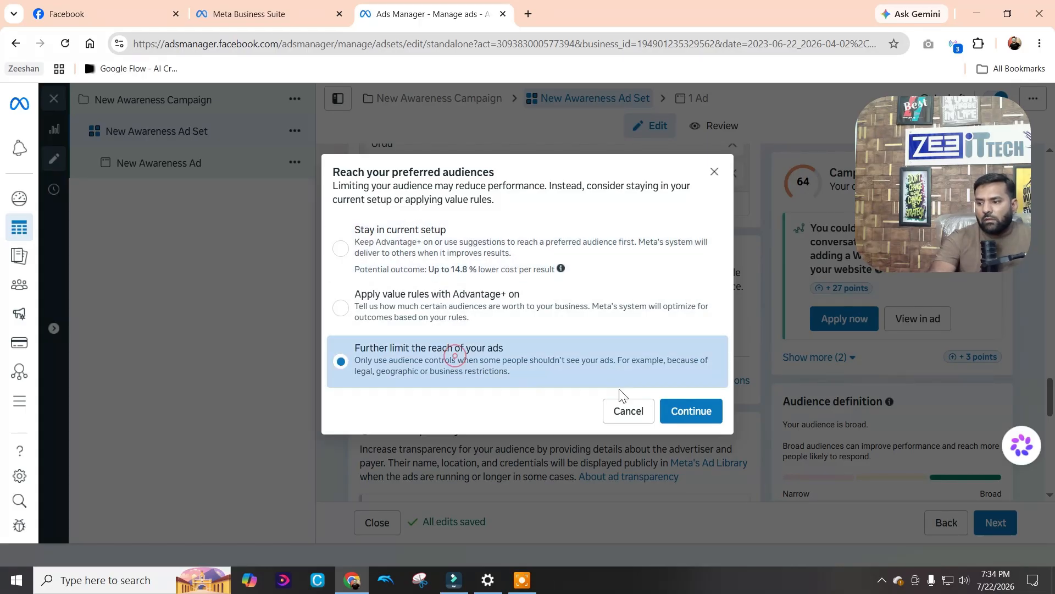
pyautogui.click(685, 418)
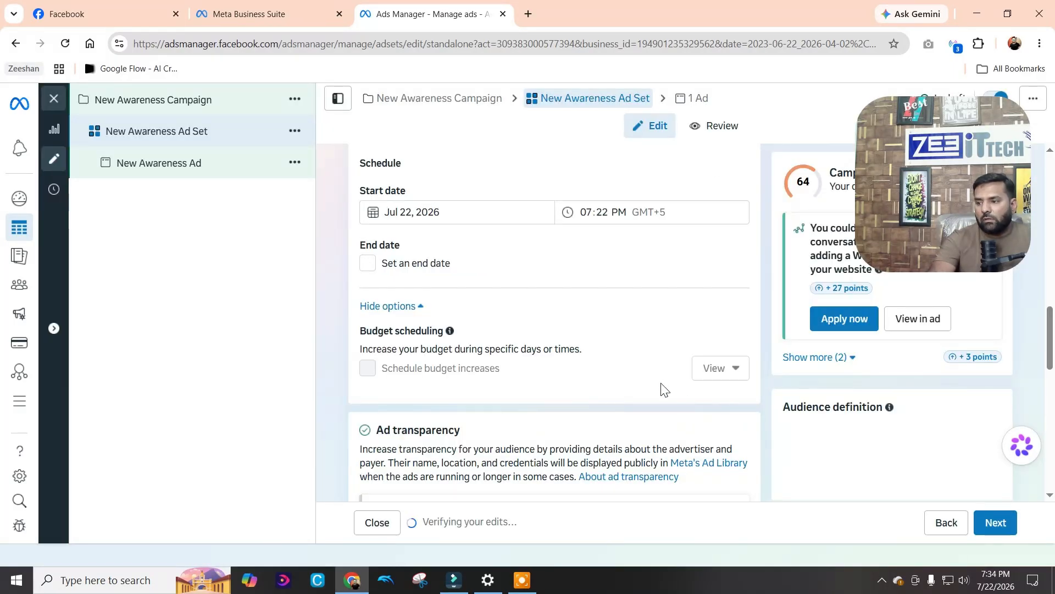
# Examine the original audience settings from custom audiences through languages, including the available maximum age choices
pyautogui.scroll(-4, 676, 374)
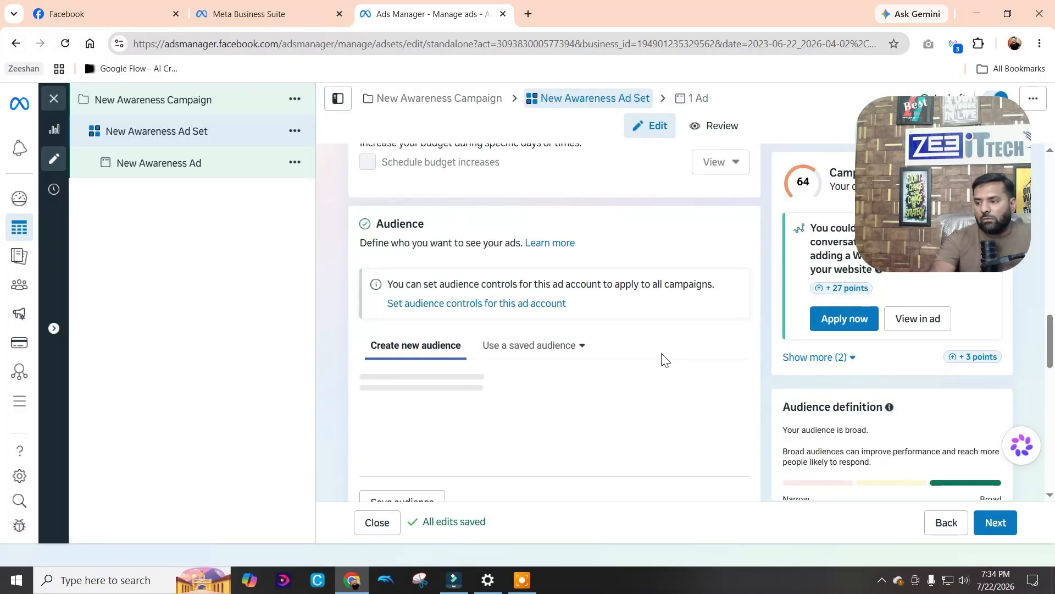
pyautogui.scroll(-5, 665, 358)
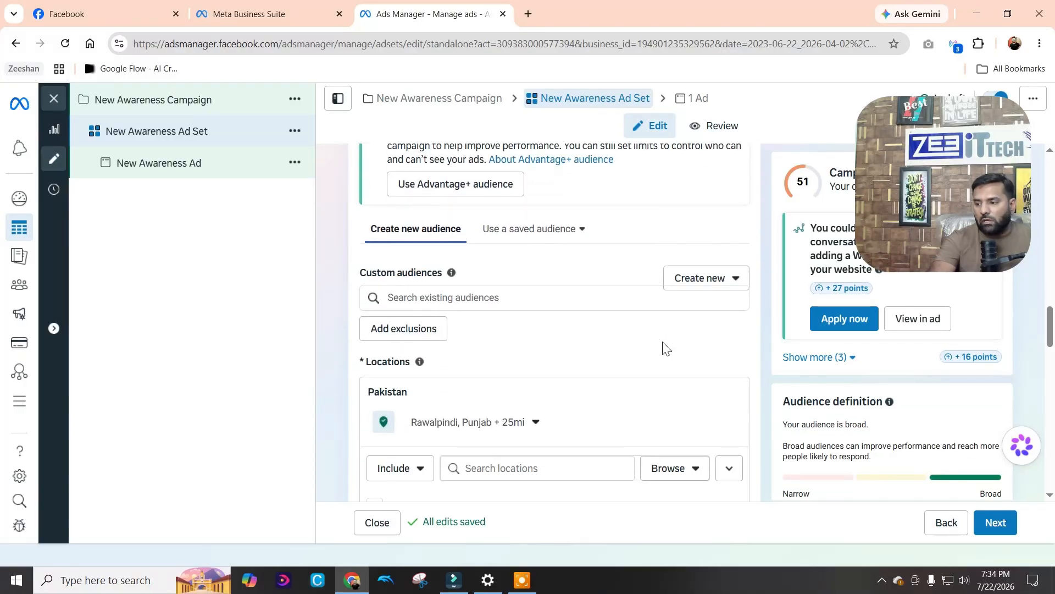
pyautogui.scroll(-6, 666, 349)
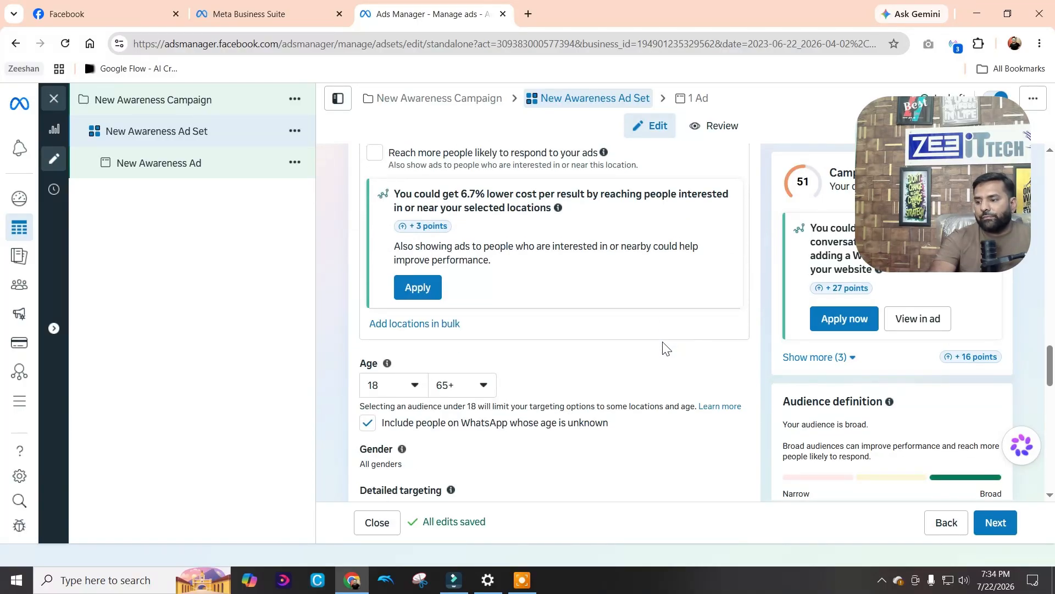
pyautogui.scroll(-6, 666, 348)
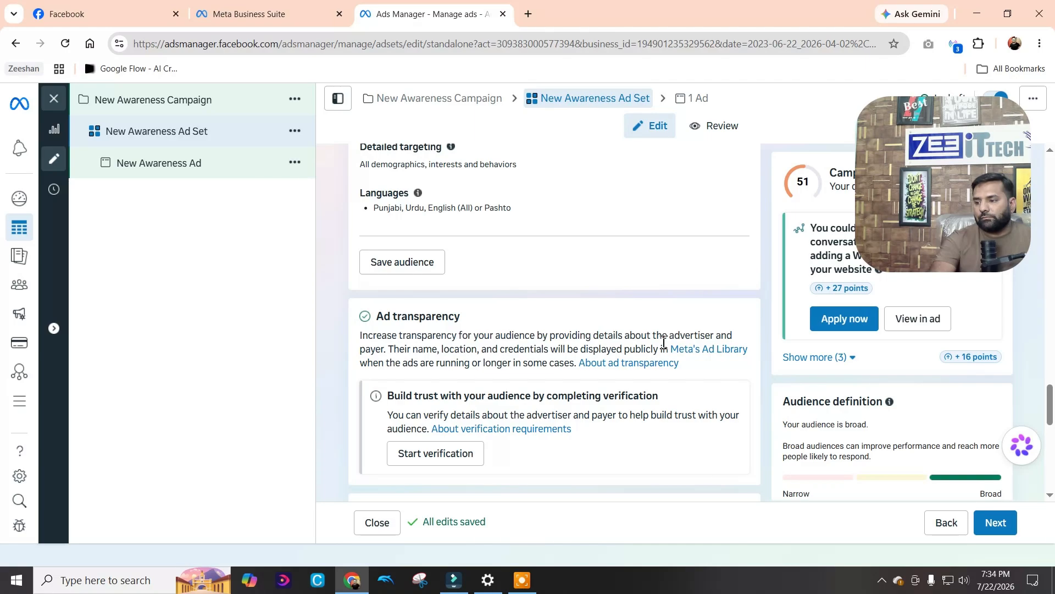
pyautogui.scroll(4, 664, 342)
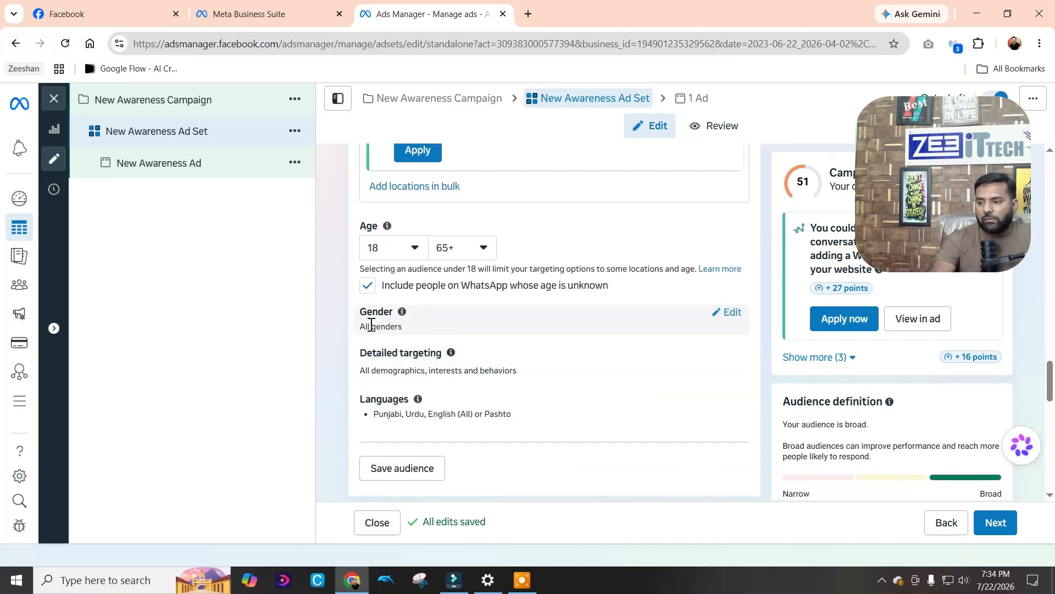
pyautogui.click(471, 250)
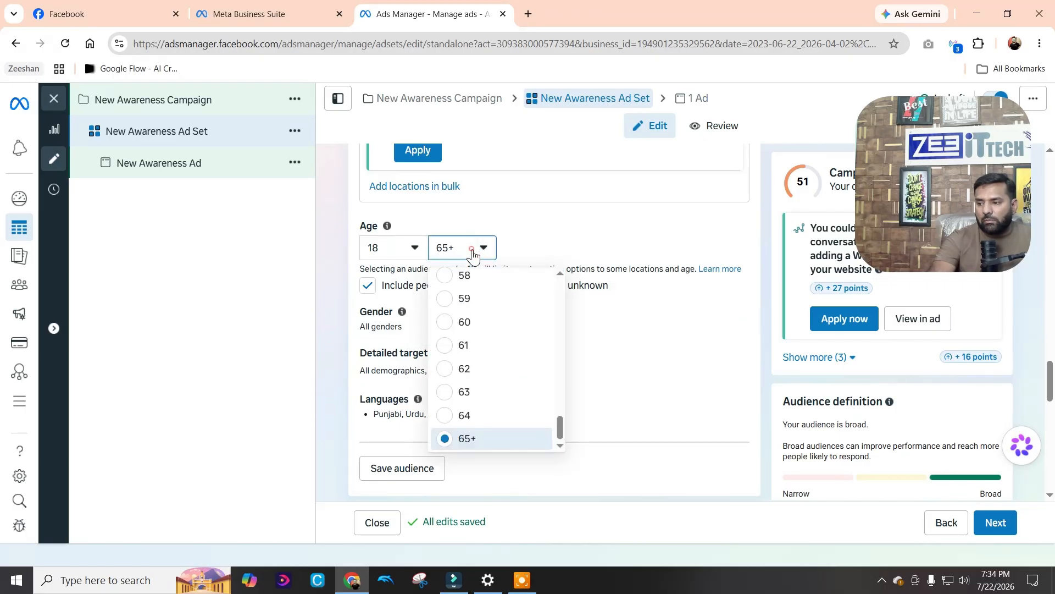
pyautogui.click(473, 251)
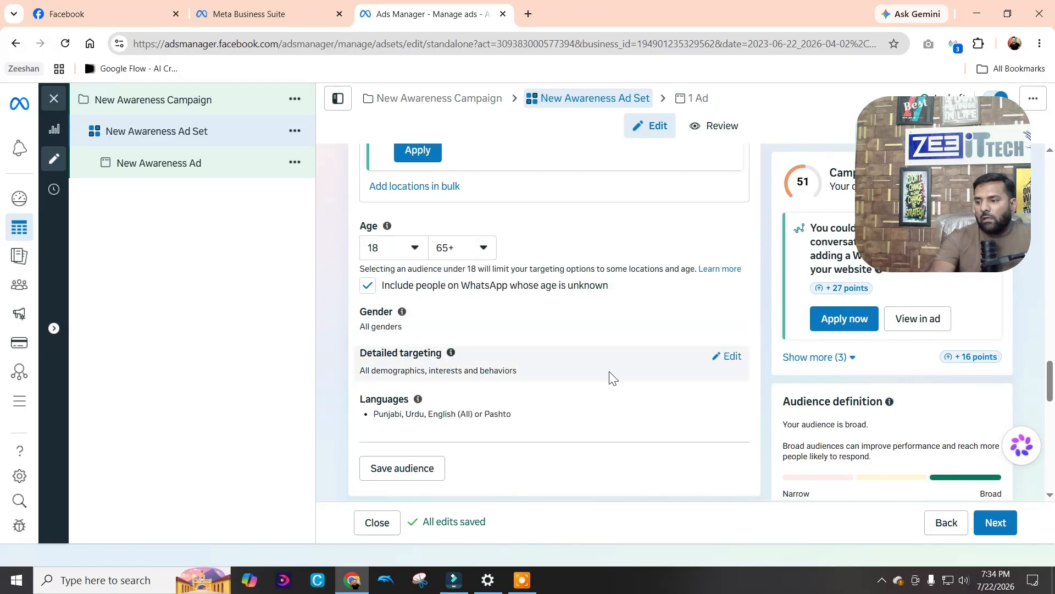
# Edit the detailed targeting, try the audience description "digitalmarketing", and switch to Use original detailed targeting
pyautogui.click(731, 356)
pyautogui.click(484, 413)
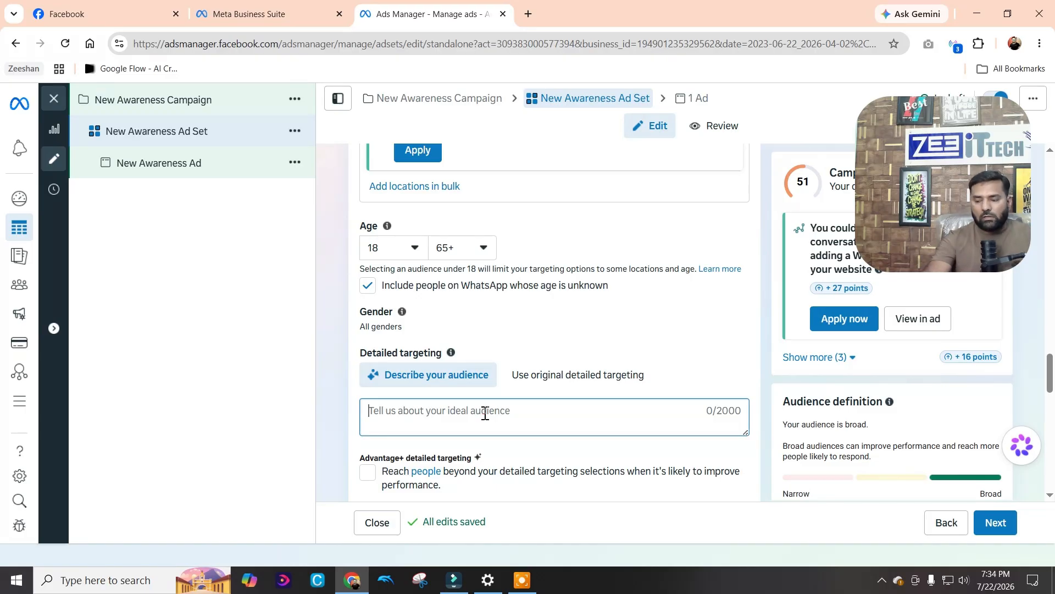
pyautogui.write('digital')
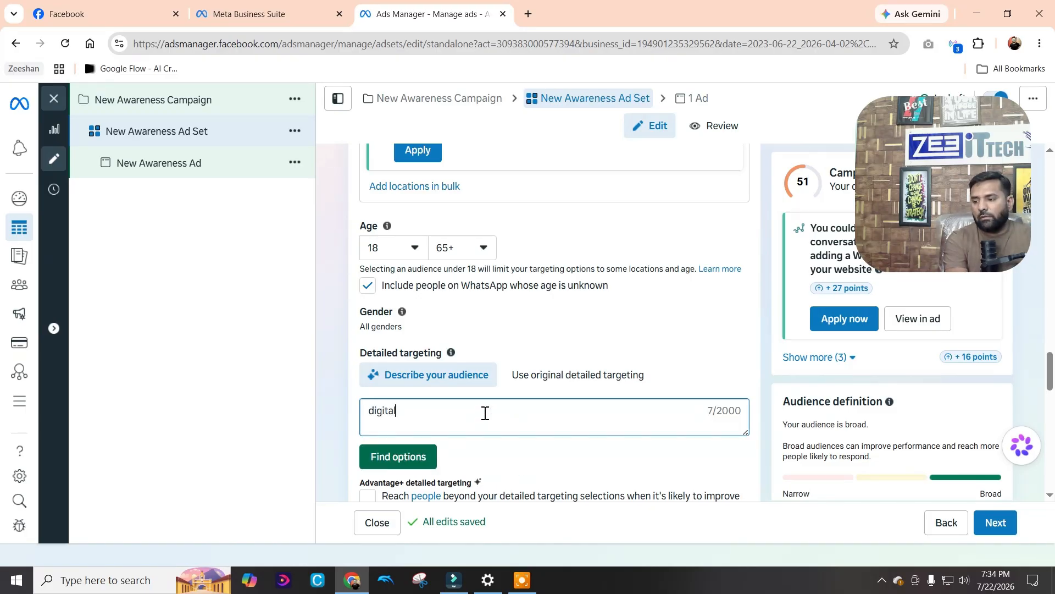
pyautogui.write('mar')
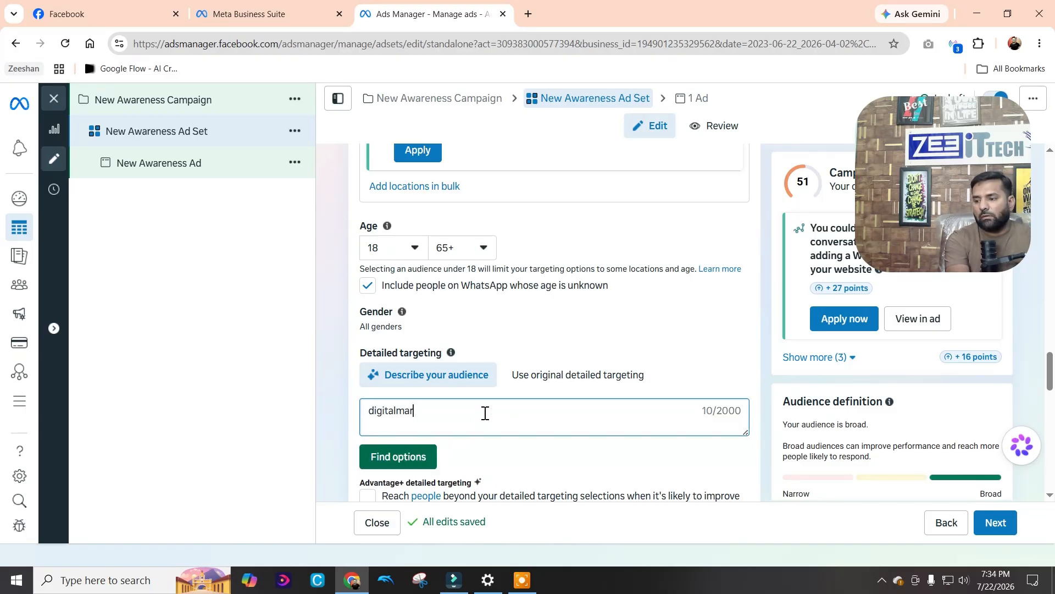
pyautogui.write('keting')
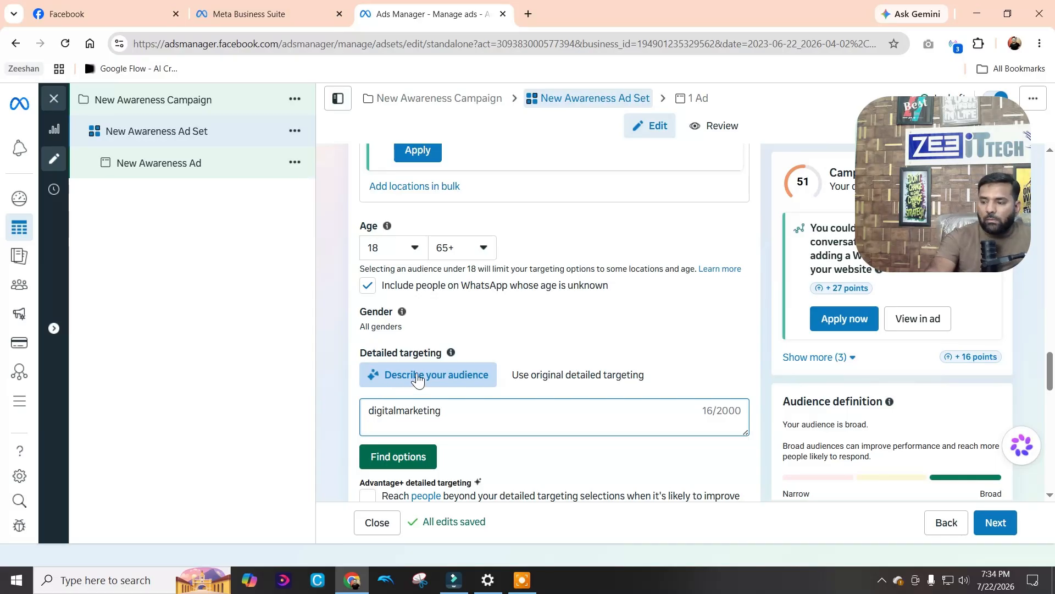
pyautogui.click(575, 377)
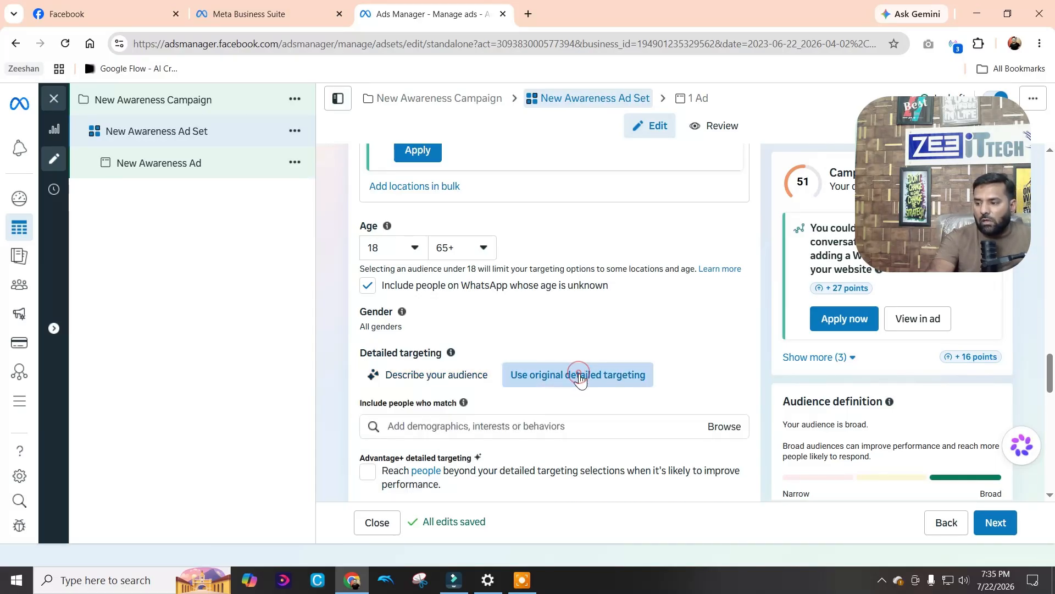
# Clear the "digitalmarketing" audience description and return to the original detailed targeting
pyautogui.click(486, 424)
pyautogui.click(440, 375)
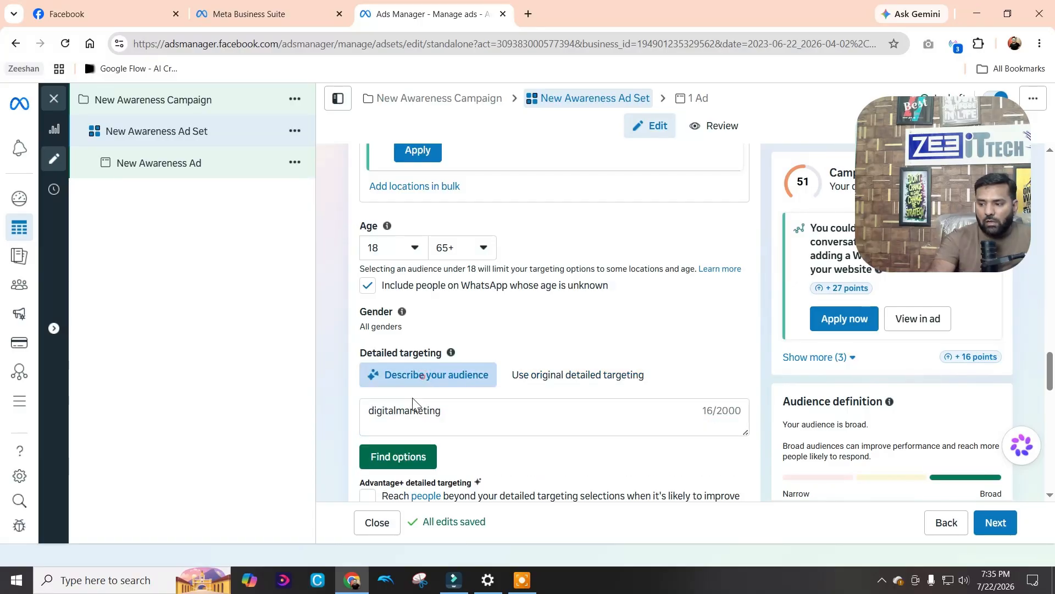
pyautogui.doubleClick(432, 408)
pyautogui.press('BackSpace')
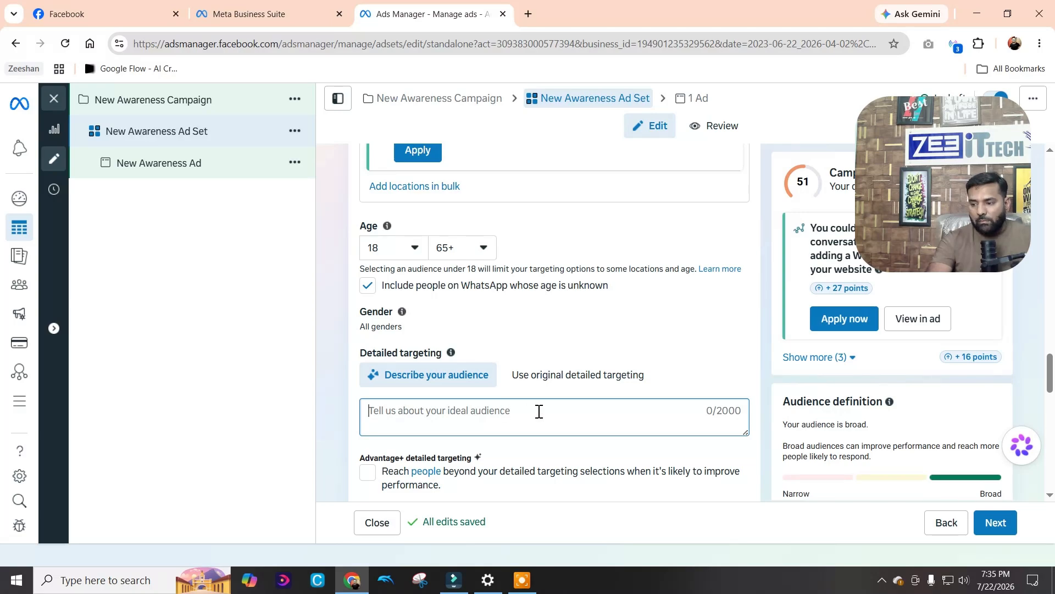
pyautogui.click(563, 379)
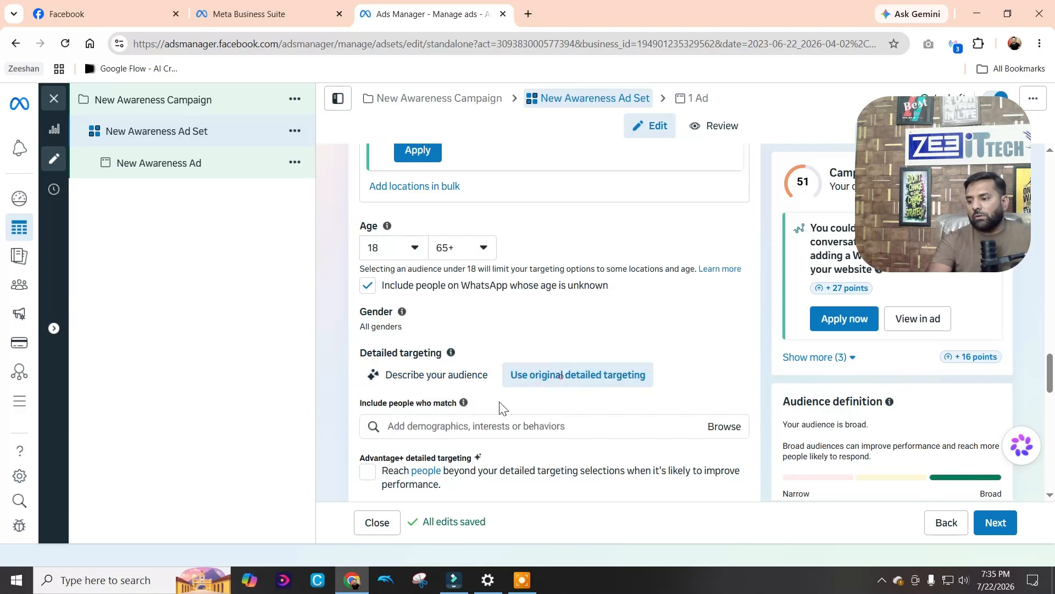
# Search the detailed targeting for "digitalamarketing" and look through the suggested demographics and behaviors
pyautogui.write('d')
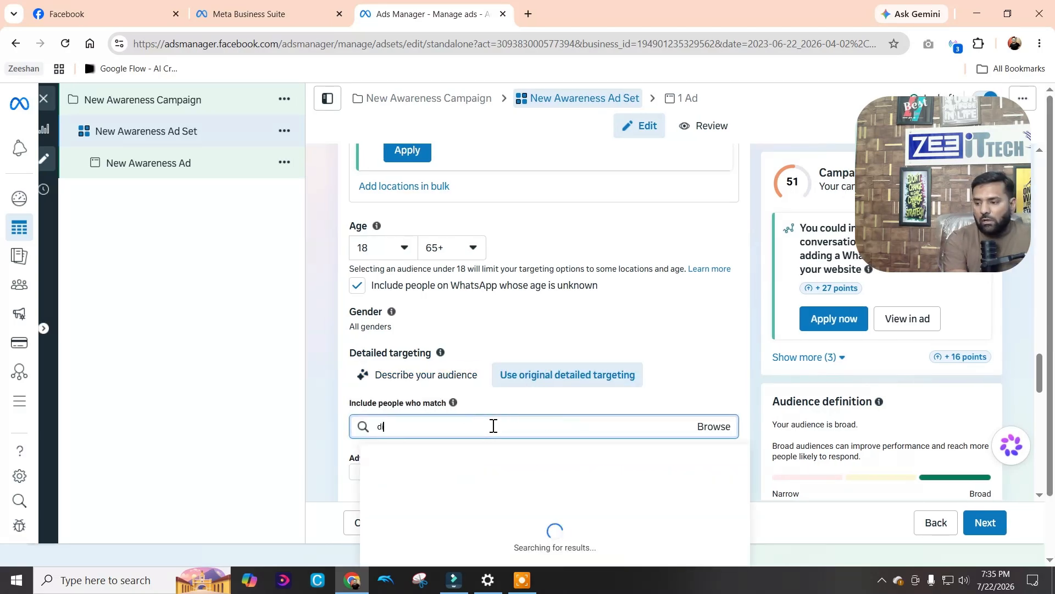
pyautogui.write('igitalamarketing')
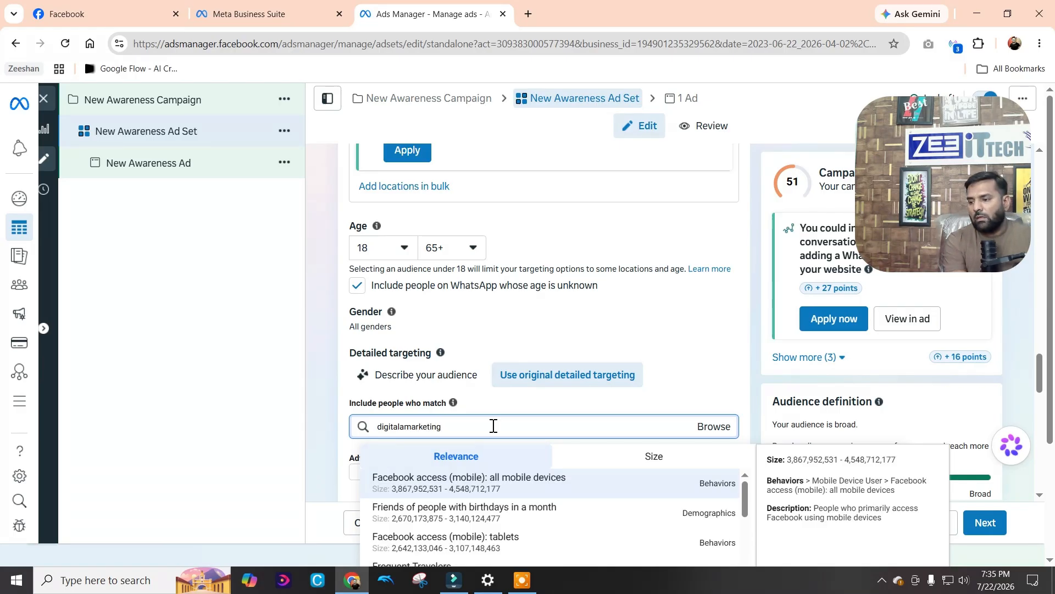
pyautogui.scroll(-1, 522, 443)
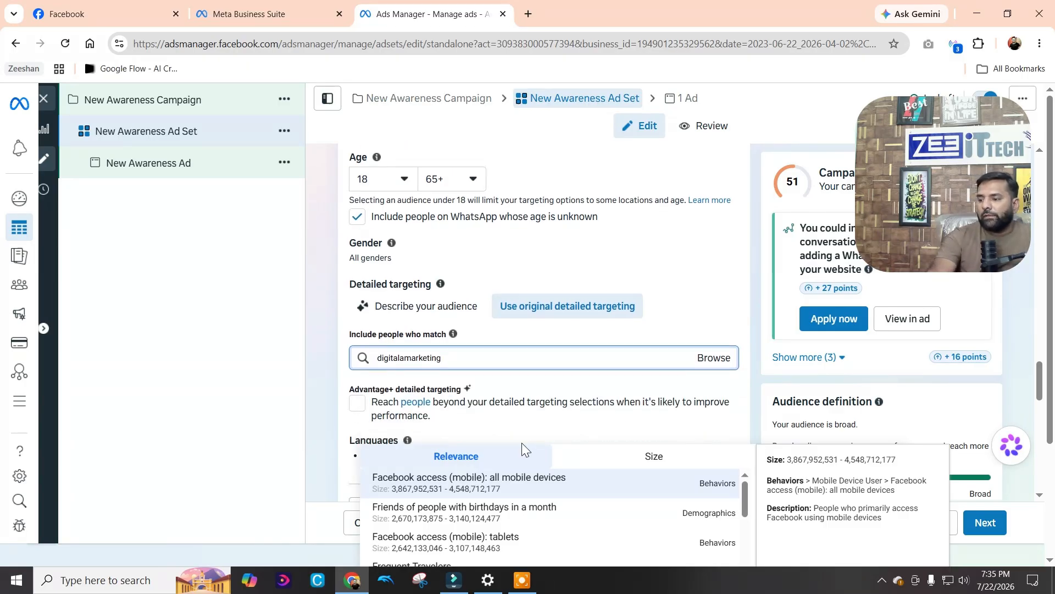
pyautogui.scroll(-1, 522, 443)
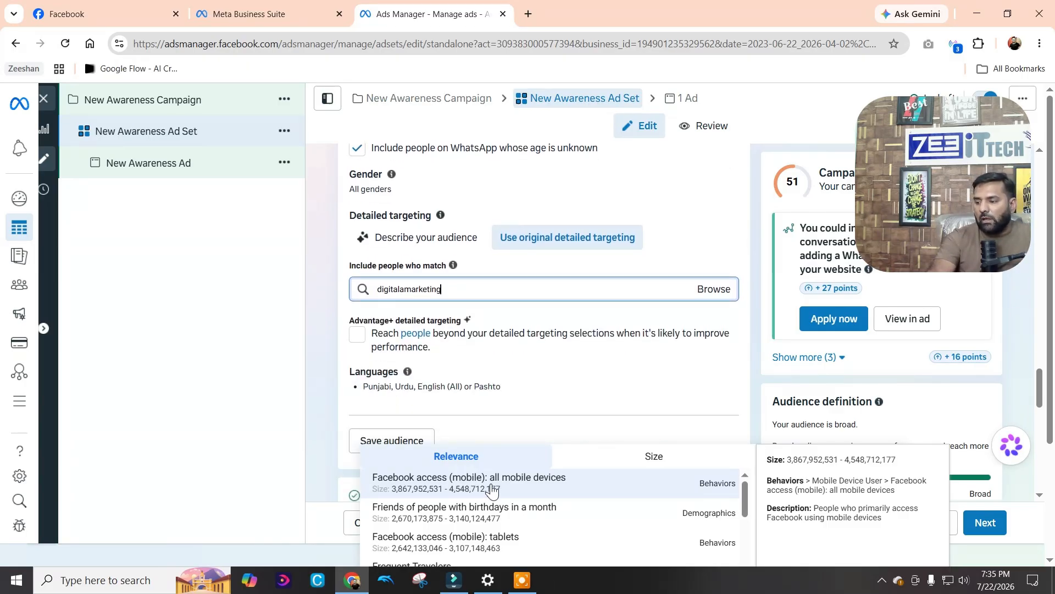
pyautogui.scroll(-3, 687, 511)
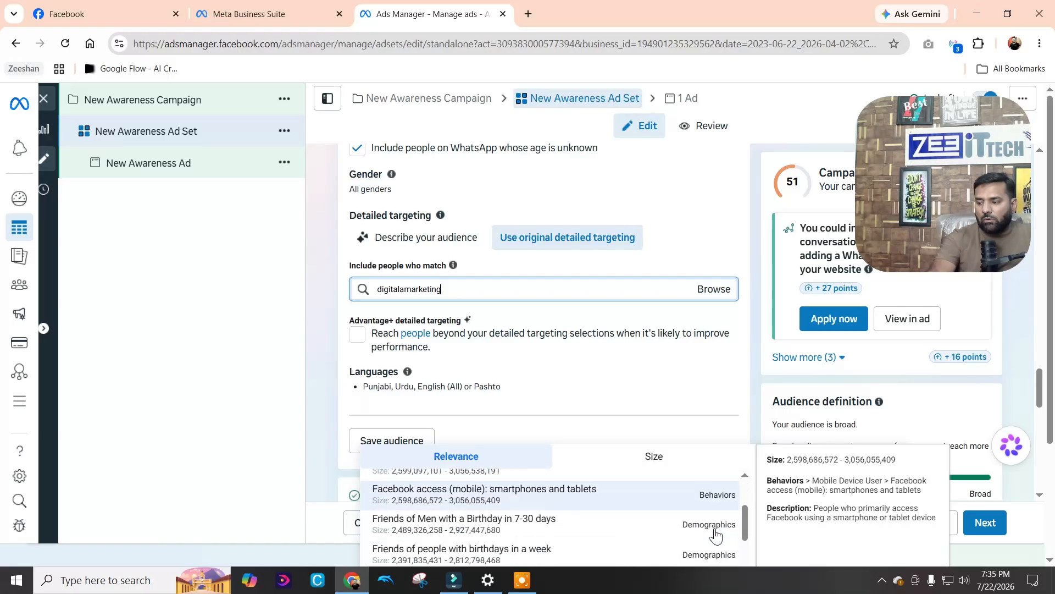
pyautogui.scroll(-1, 714, 536)
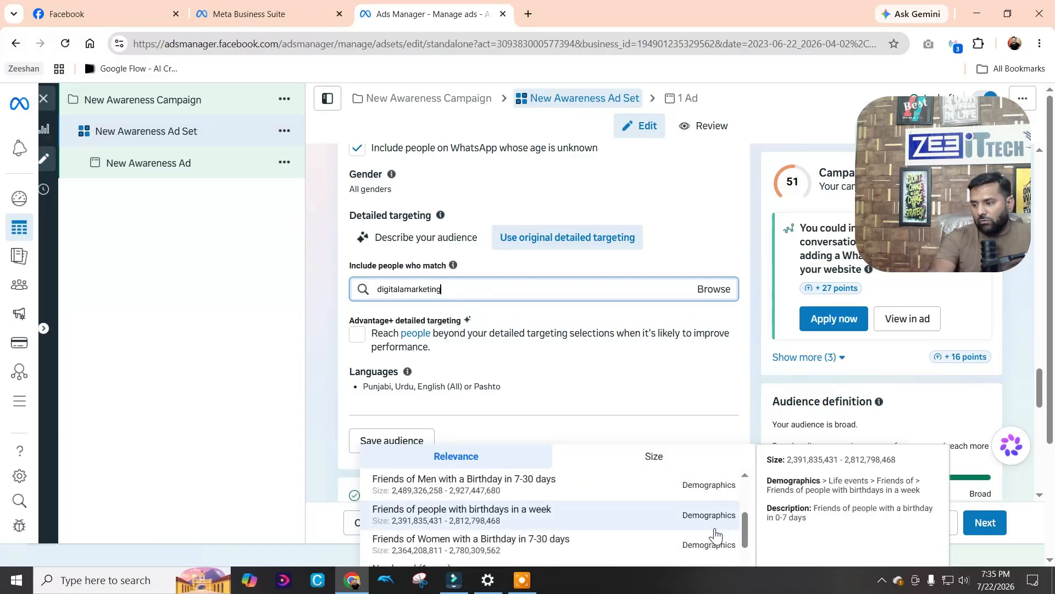
pyautogui.scroll(-5, 714, 536)
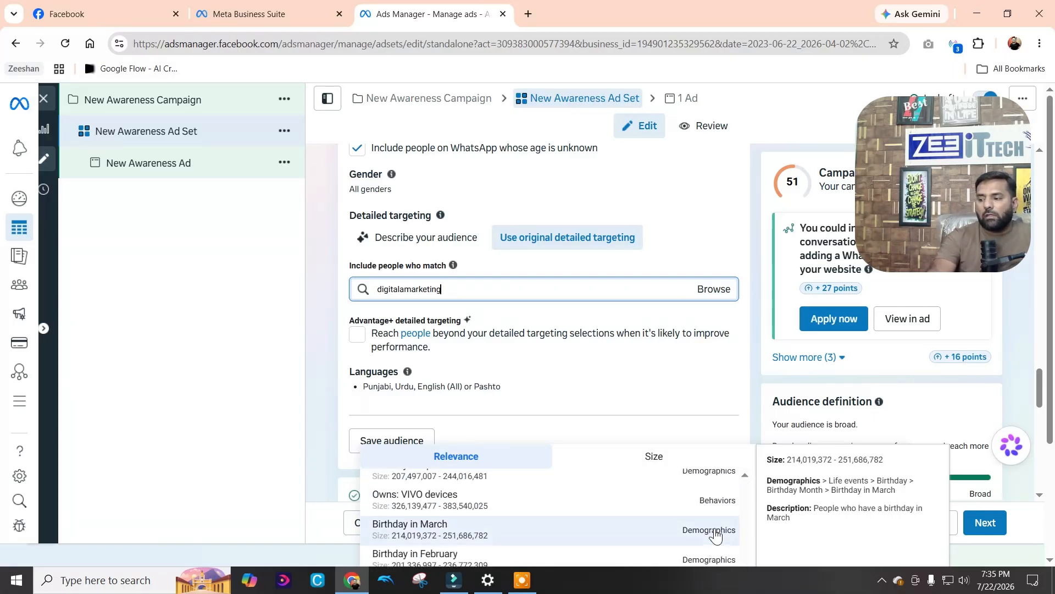
pyautogui.scroll(-5, 714, 528)
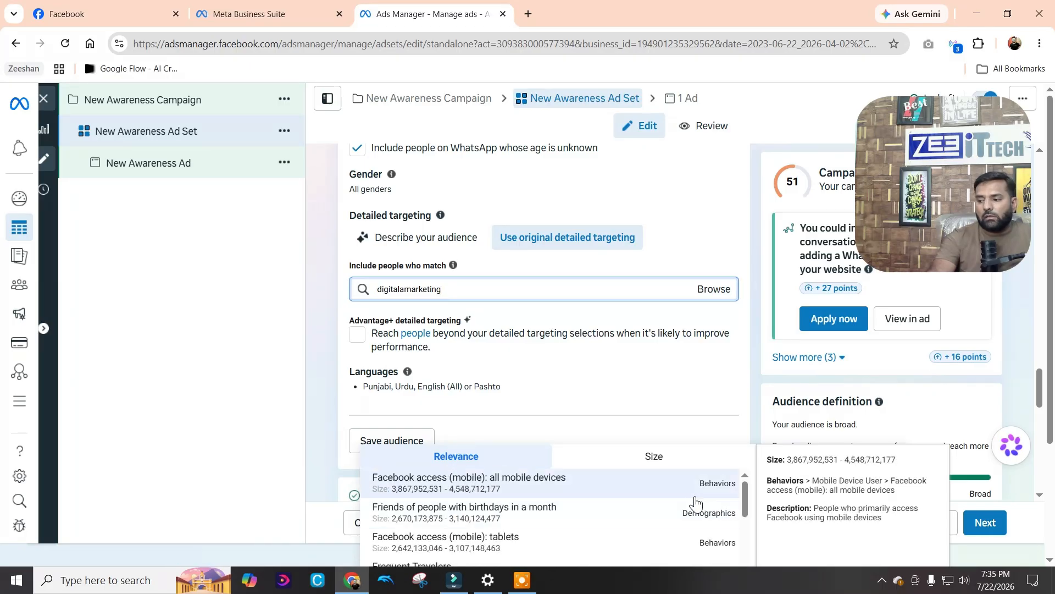
# Compare the targeting suggestions sorted by Size and by Relevance, and close the suggestion list
pyautogui.click(650, 467)
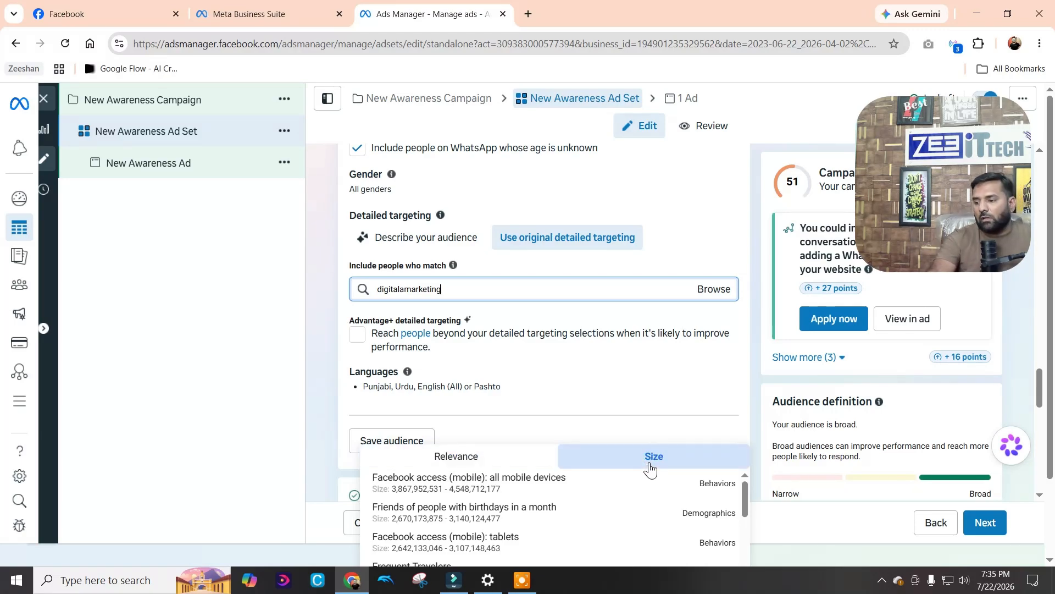
pyautogui.click(456, 460)
pyautogui.click(595, 456)
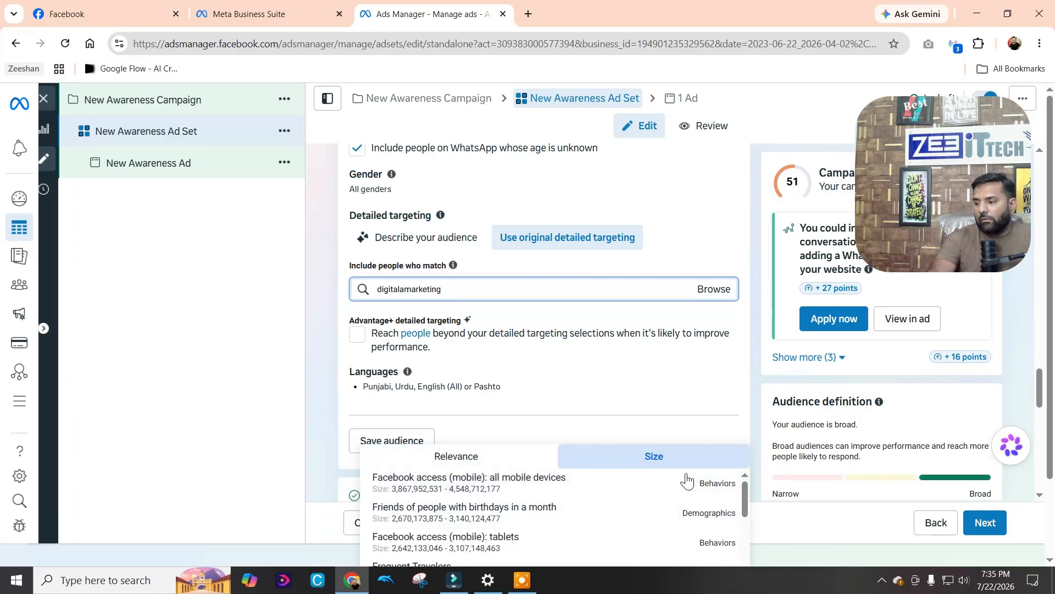
pyautogui.click(452, 462)
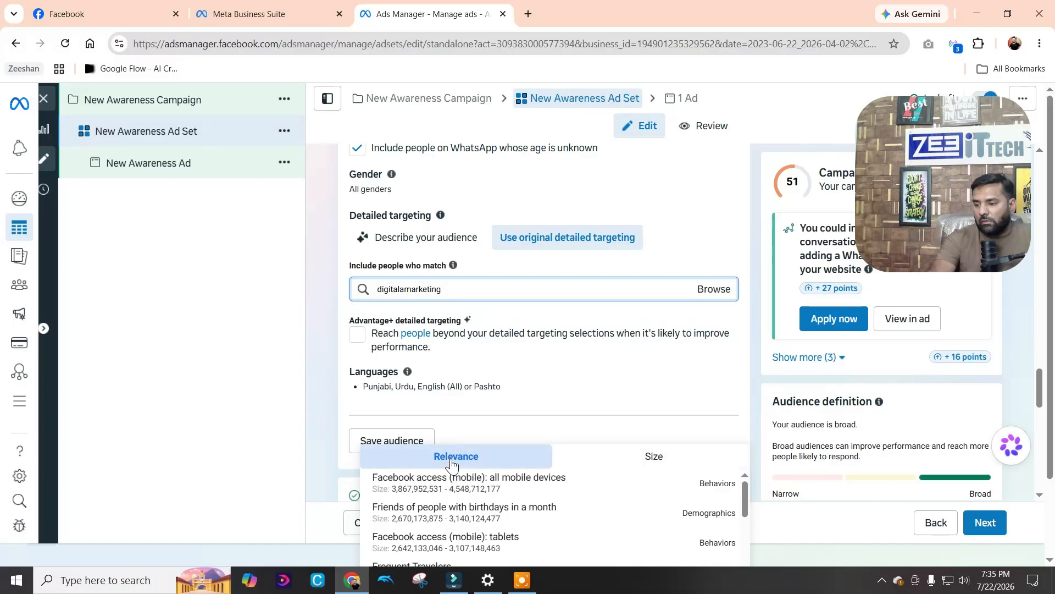
pyautogui.click(638, 399)
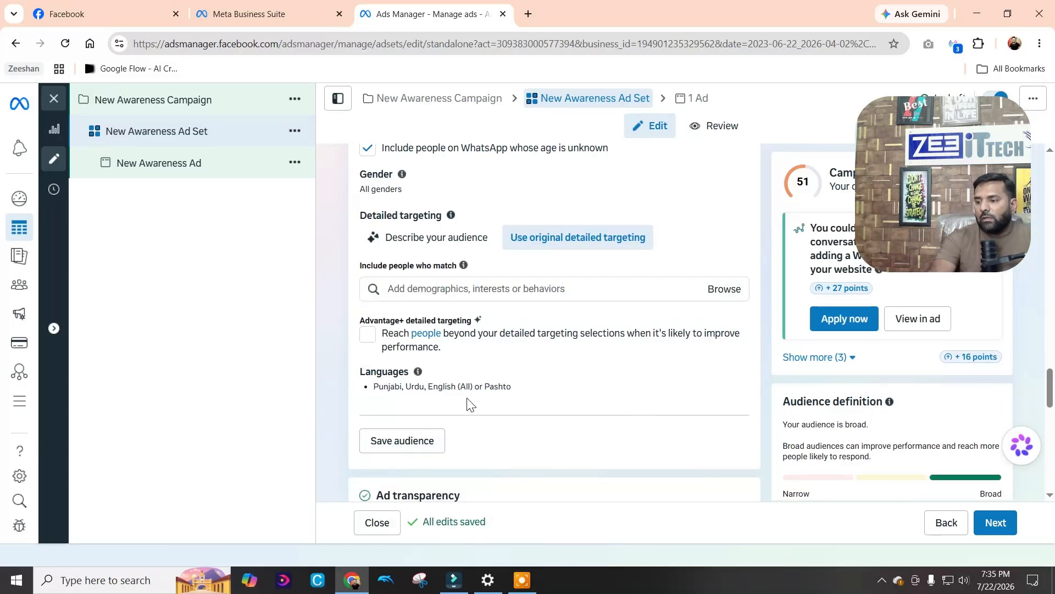
# Search the detailed targeting for "digitalmarketing", look through all suggestions and dismiss them
pyautogui.scroll(-1, 474, 390)
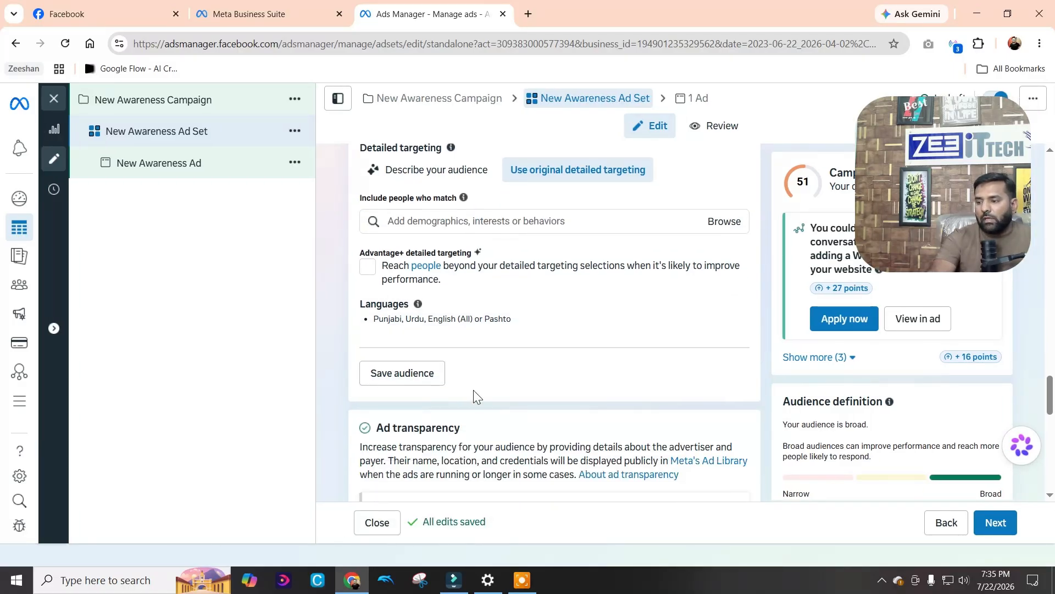
pyautogui.scroll(2, 475, 393)
pyautogui.click(488, 360)
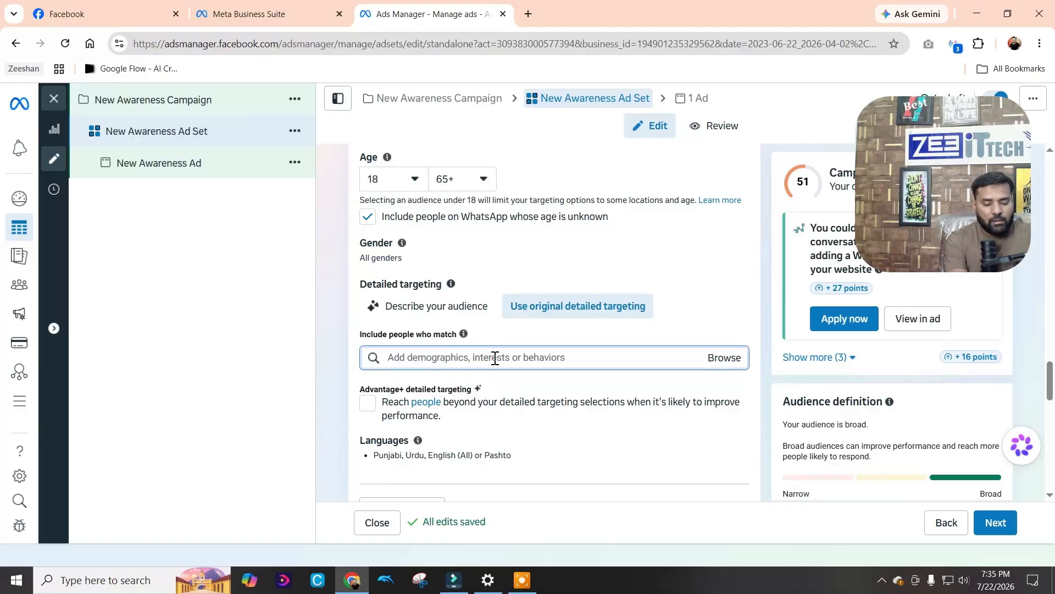
pyautogui.write('digitalmarketing')
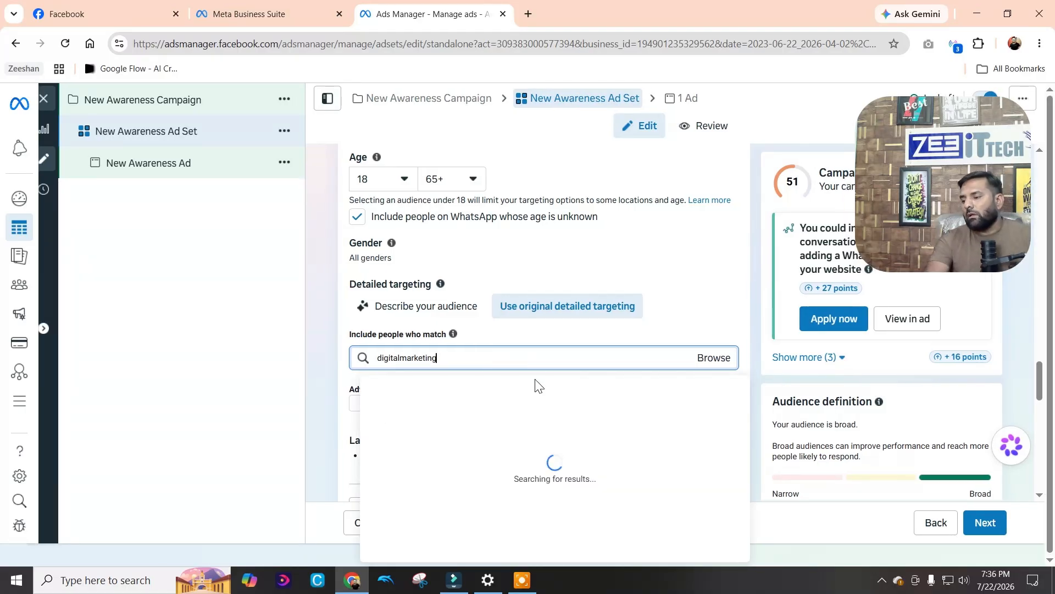
pyautogui.scroll(-4, 647, 450)
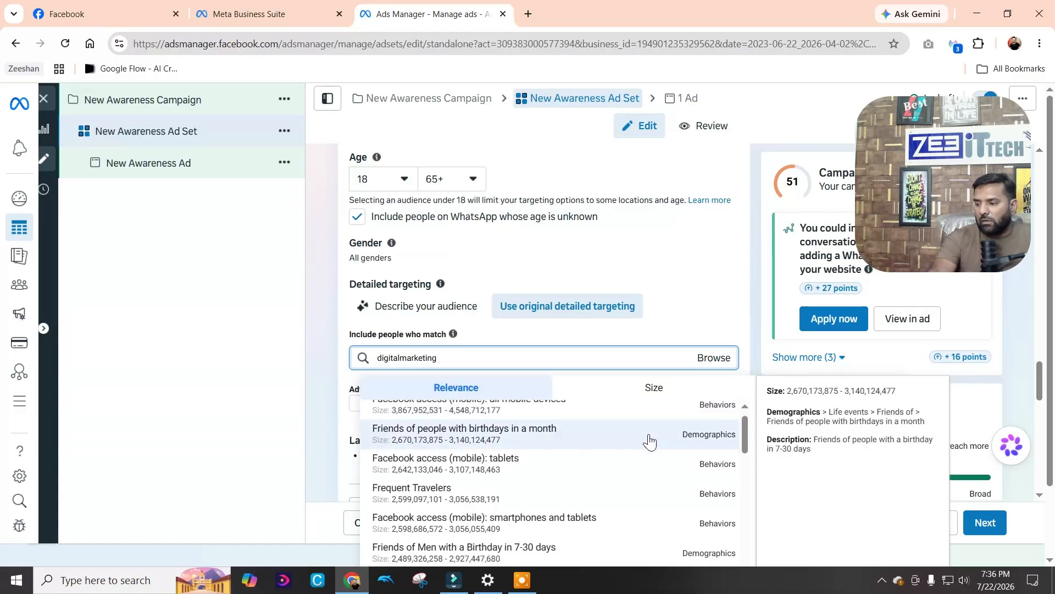
pyautogui.scroll(-6, 647, 464)
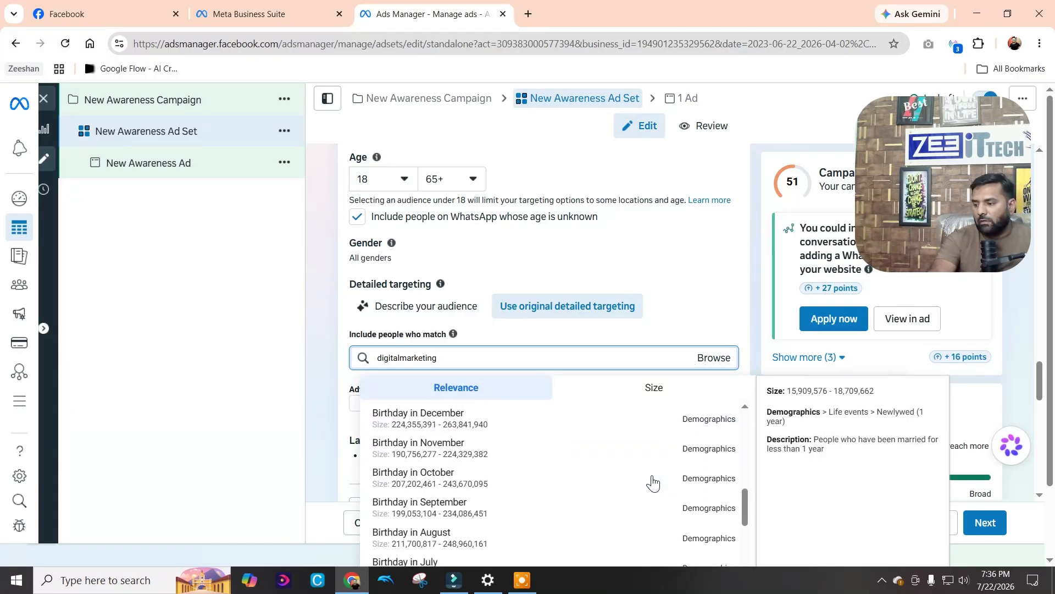
pyautogui.scroll(-3, 654, 486)
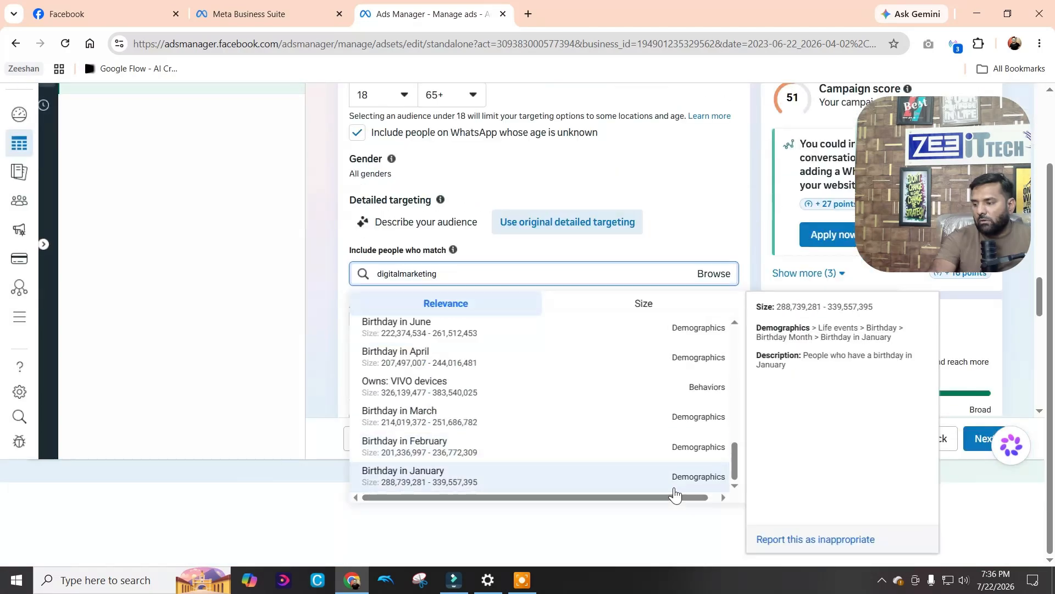
pyautogui.scroll(10, 699, 472)
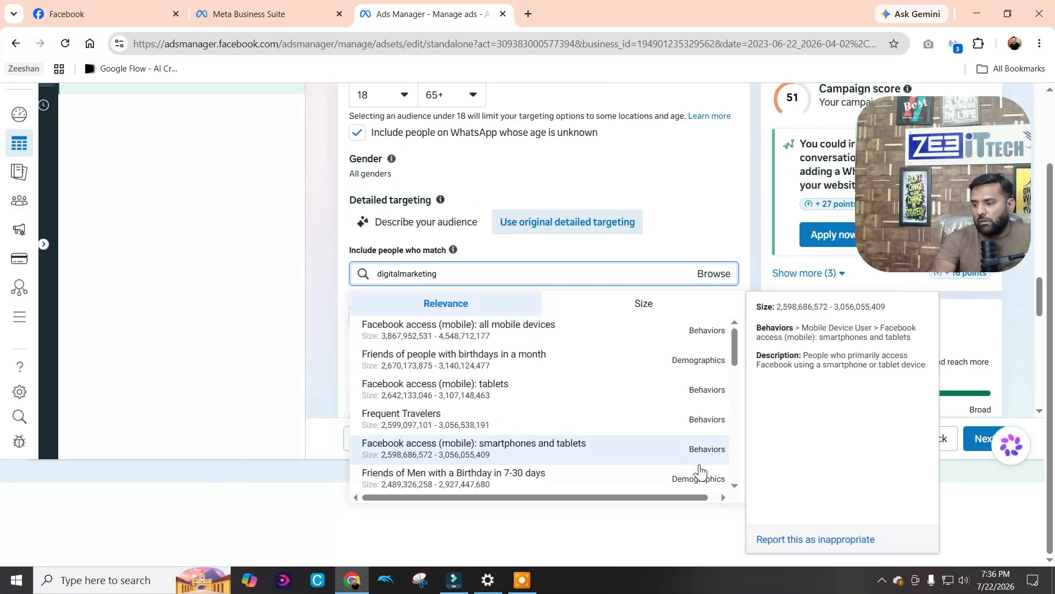
pyautogui.scroll(1, 603, 318)
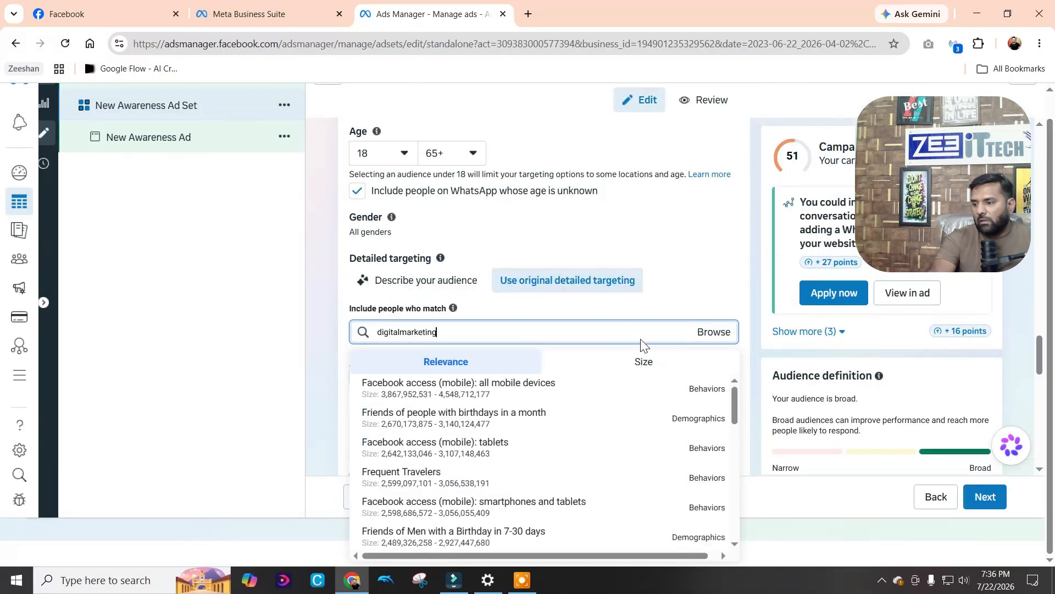
pyautogui.scroll(-1, 641, 347)
pyautogui.scroll(1, 641, 365)
pyautogui.tripleClick(471, 331)
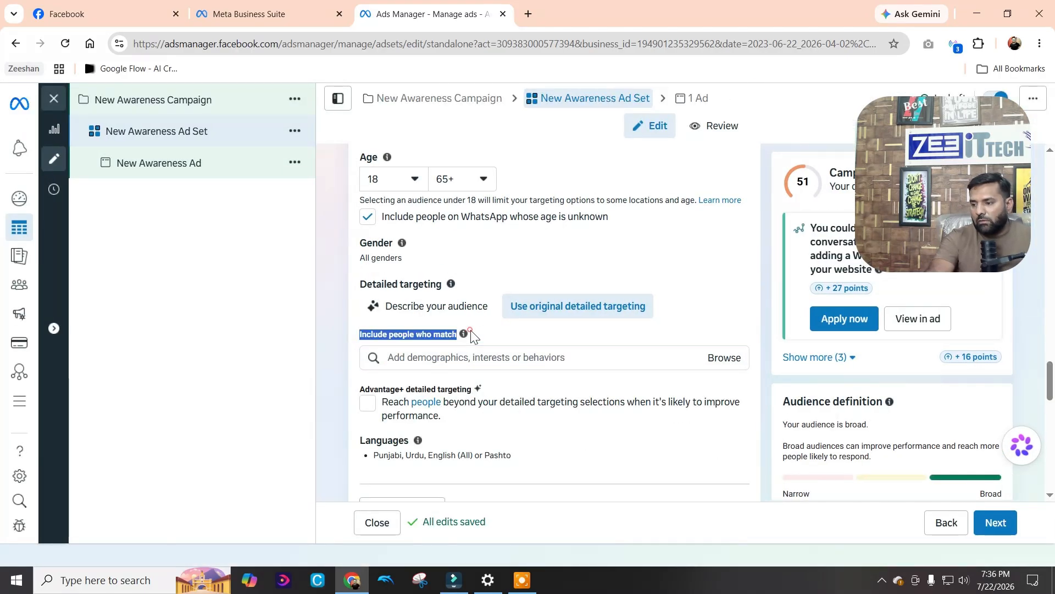
# Search the detailed targeting for "social media marketing" and add the interest Social media marketing (marketing)
pyautogui.click(466, 358)
pyautogui.write('socialmedia')
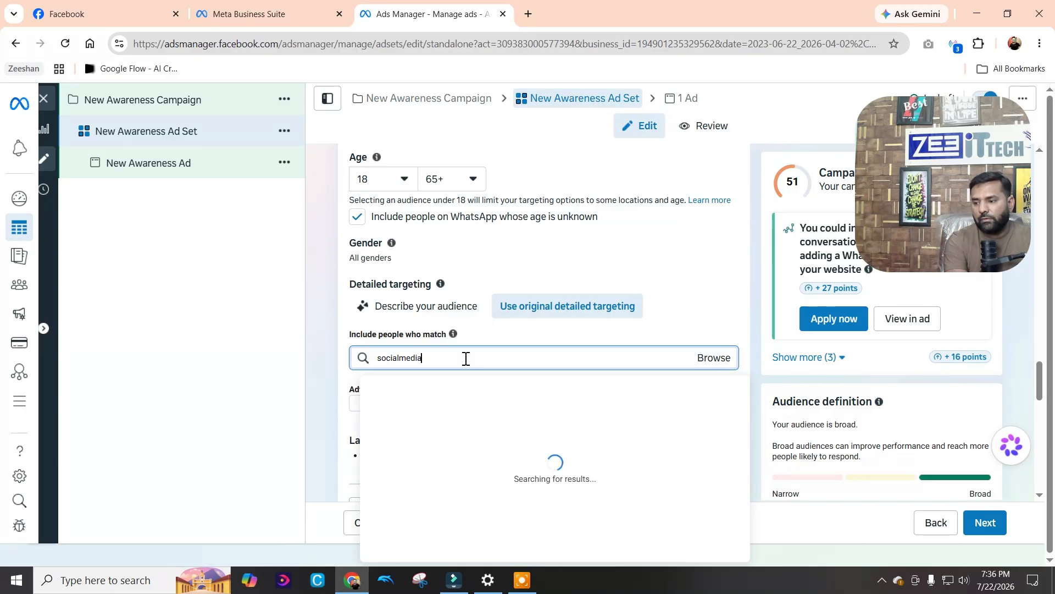
pyautogui.press('BackSpace')
pyautogui.press('BackSpace')
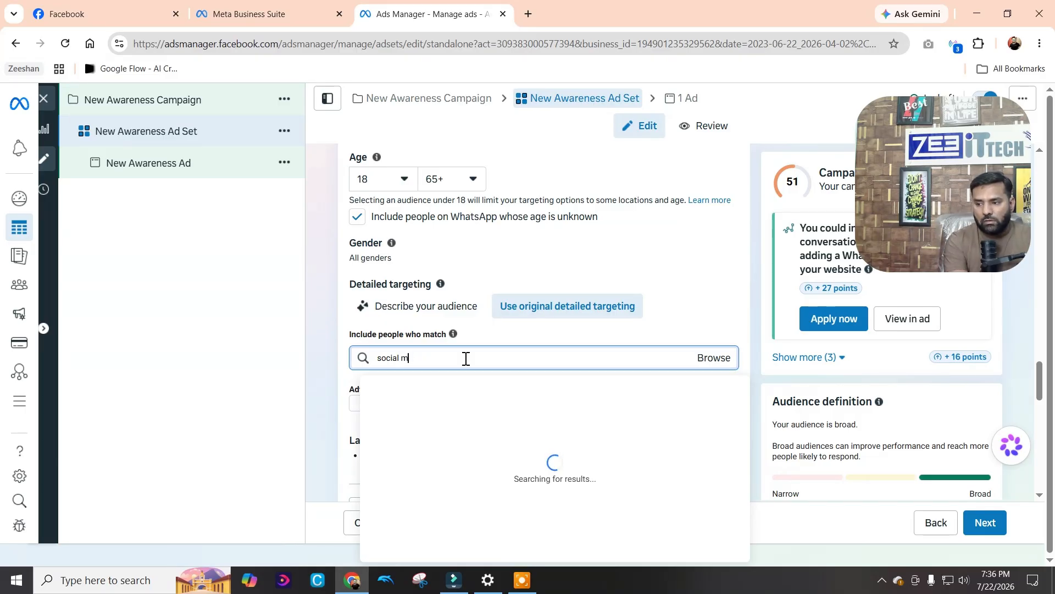
pyautogui.write('ia mark')
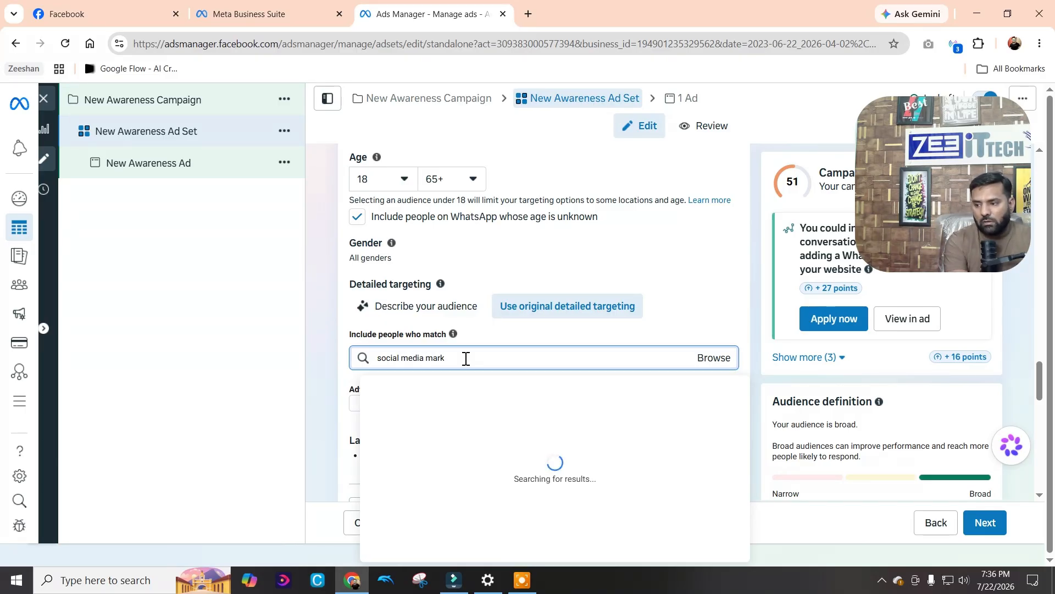
pyautogui.write('etin')
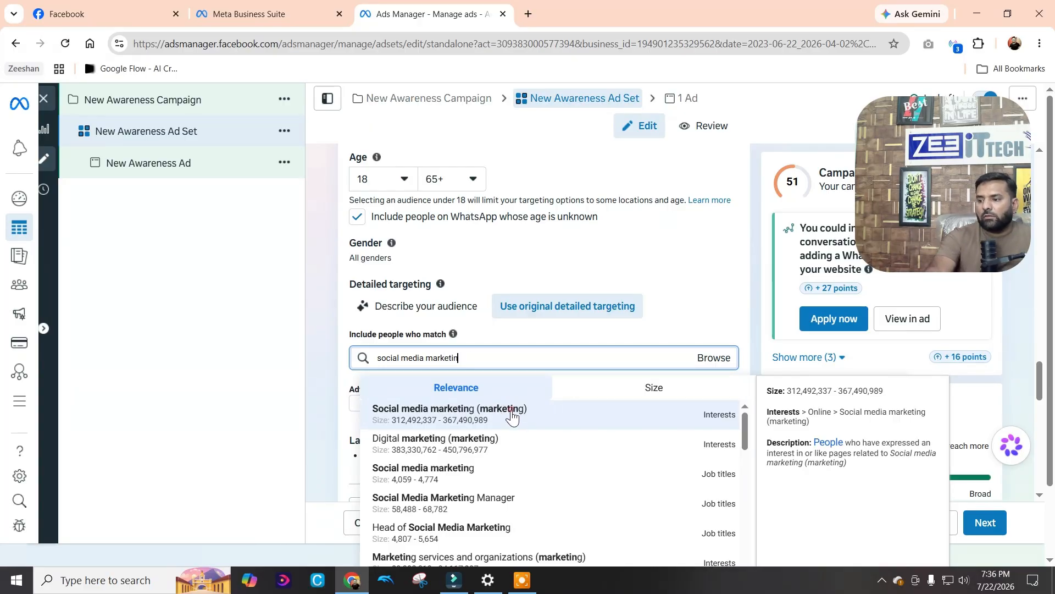
pyautogui.click(529, 415)
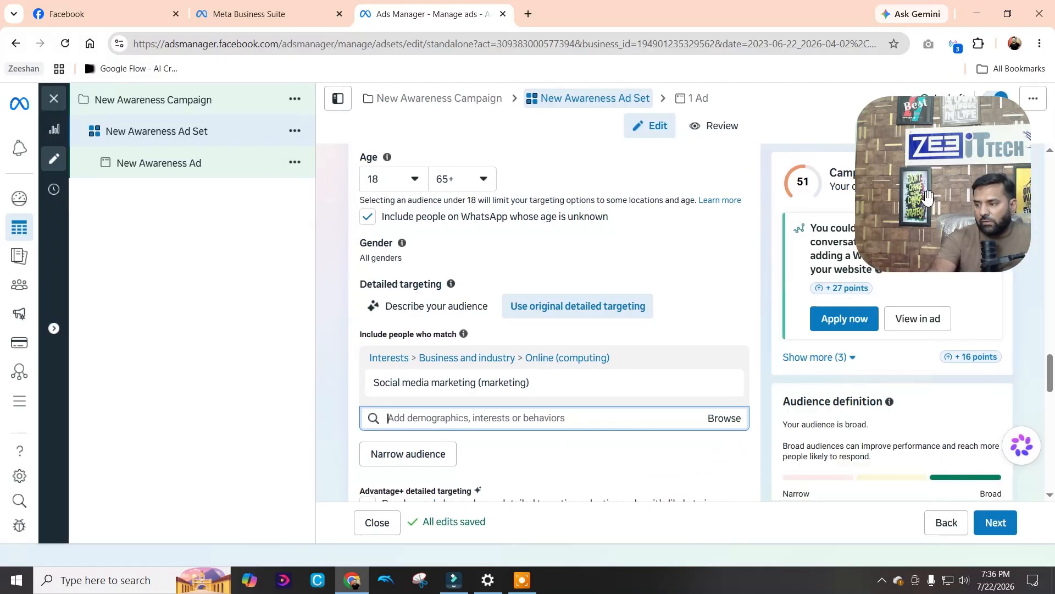
# Check the estimated audience size in the audience definition and the details of the added interest
pyautogui.moveTo(928, 196); pyautogui.dragTo(913, 147)
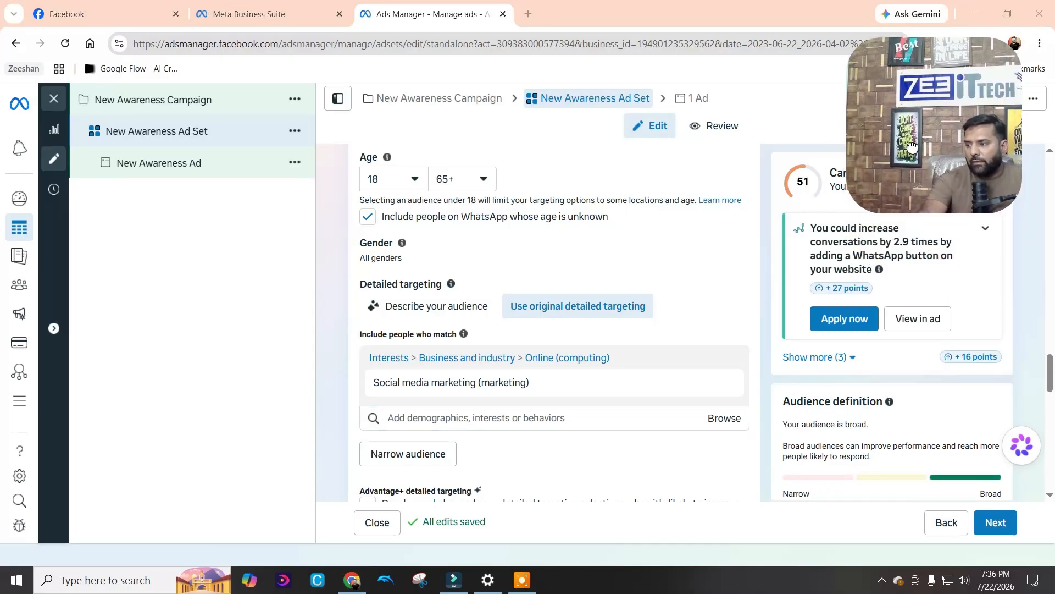
pyautogui.scroll(-2, 873, 400)
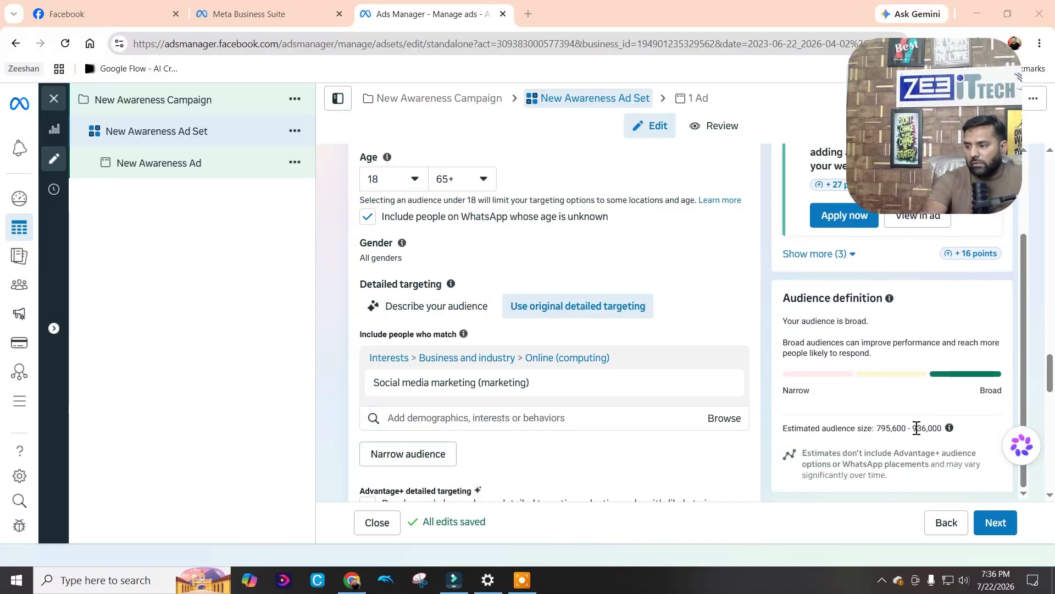
pyautogui.moveTo(440, 387)
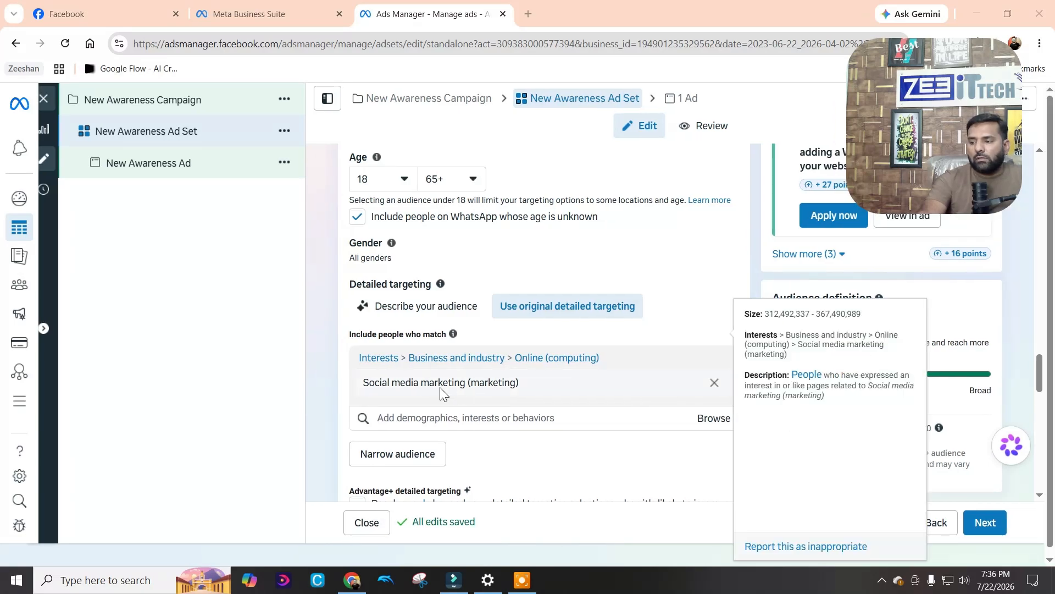
# Browse the detailed targeting categories, expand Demographics and Interests to view their subcategories, and close the list
pyautogui.click(718, 430)
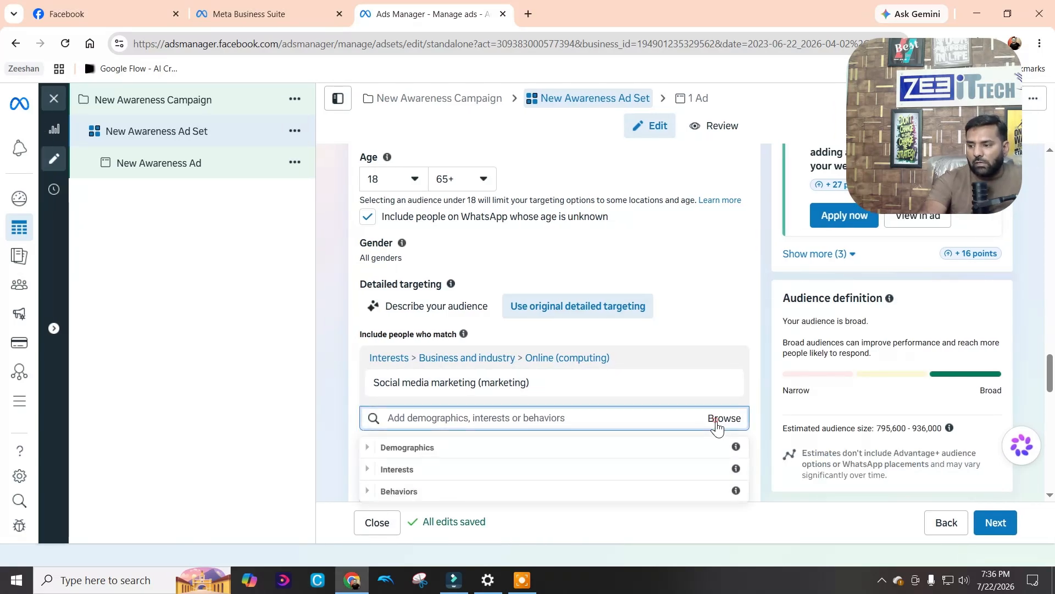
pyautogui.scroll(-3, 508, 456)
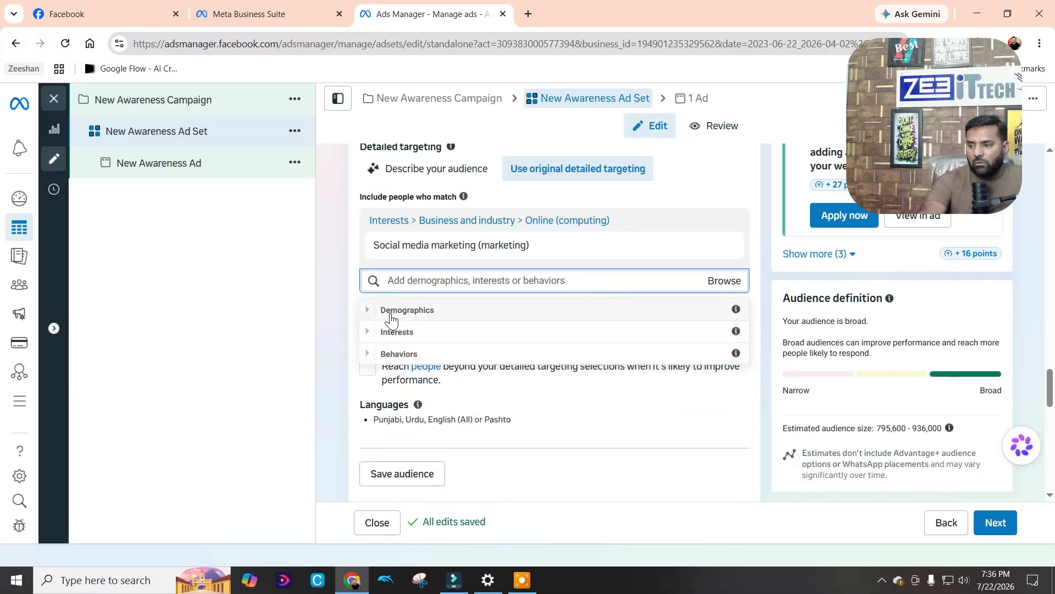
pyautogui.click(367, 309)
pyautogui.click(367, 310)
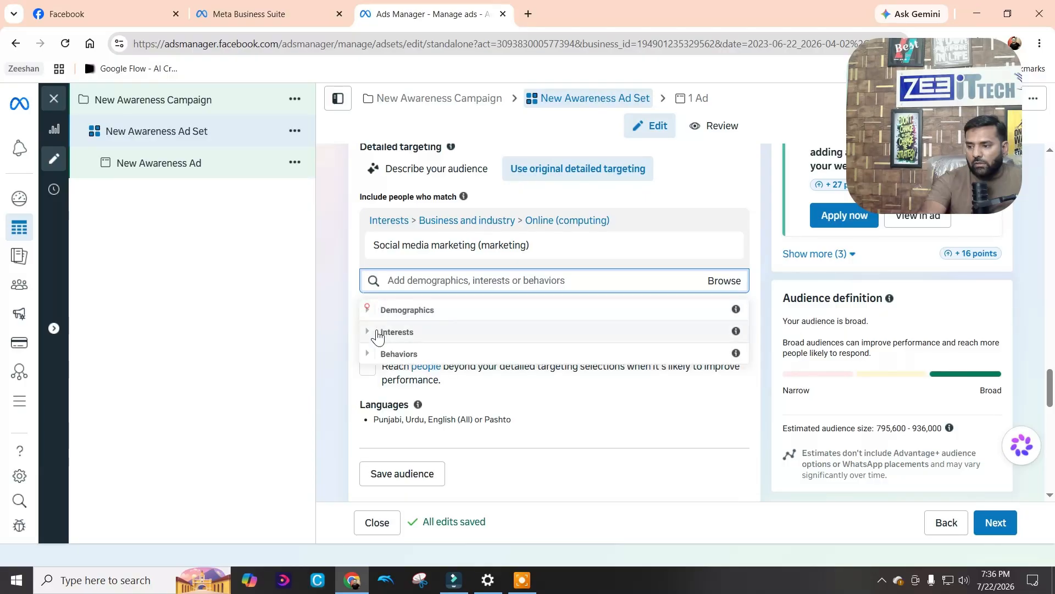
pyautogui.click(368, 332)
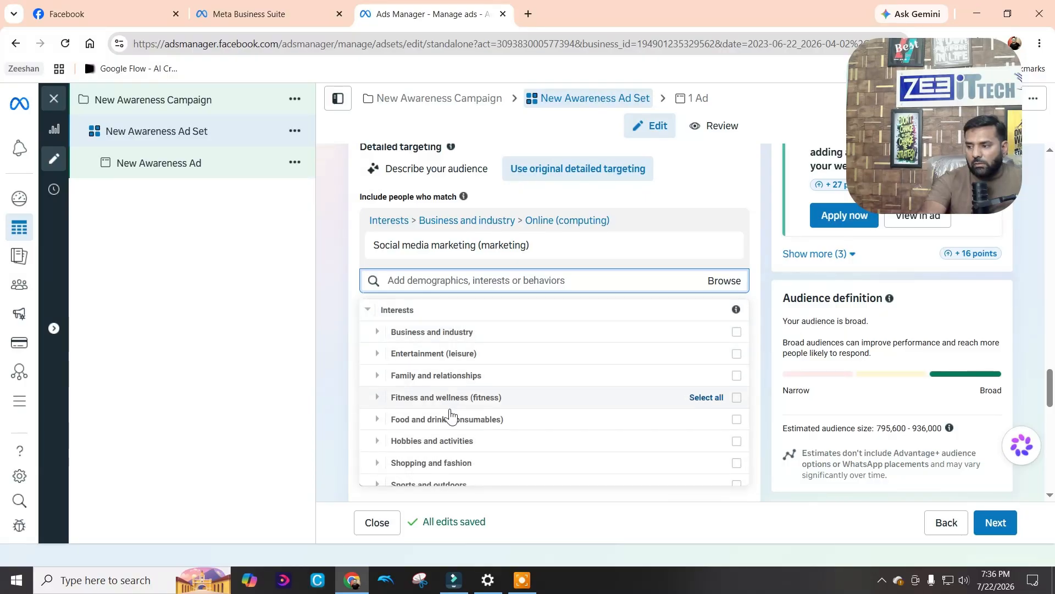
pyautogui.click(336, 329)
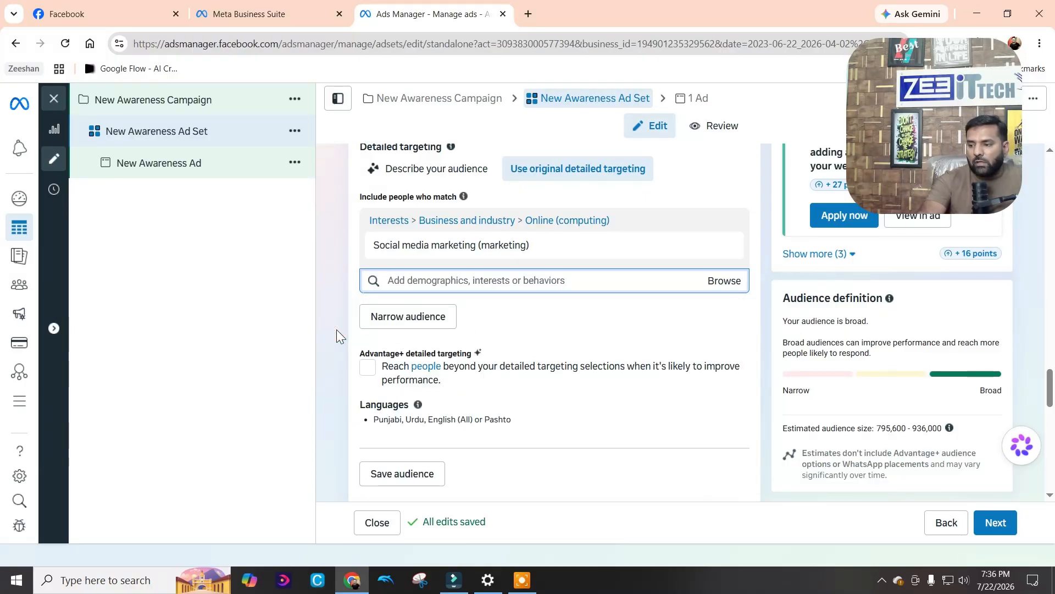
# Look through the suggested targeting options related to Social media marketing in Relevance order and dismiss the list
pyautogui.moveTo(579, 249)
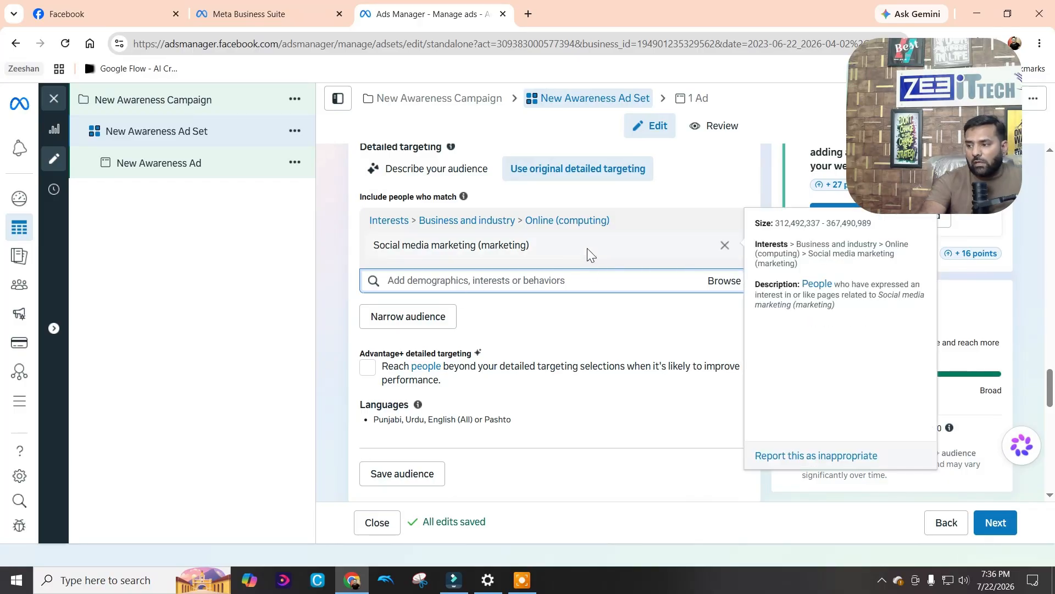
pyautogui.click(583, 281)
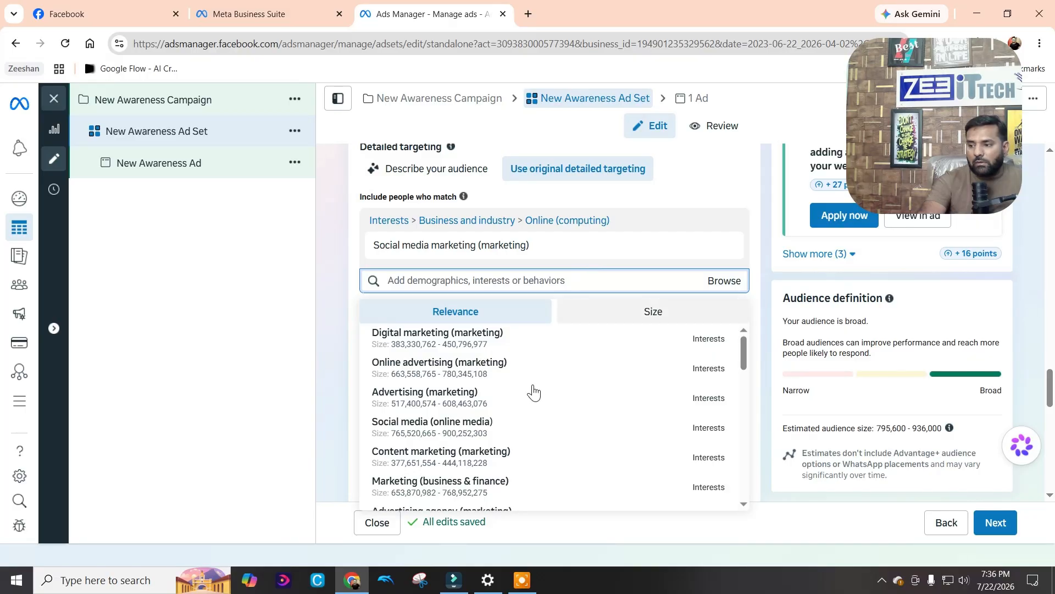
pyautogui.scroll(-4, 528, 393)
pyautogui.scroll(-6, 528, 417)
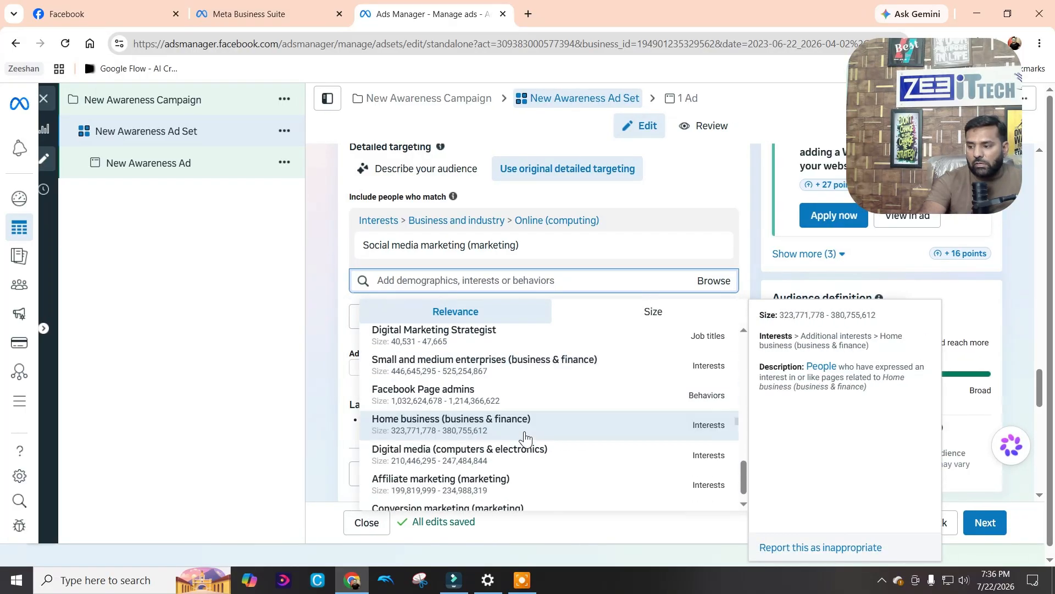
pyautogui.scroll(4, 531, 416)
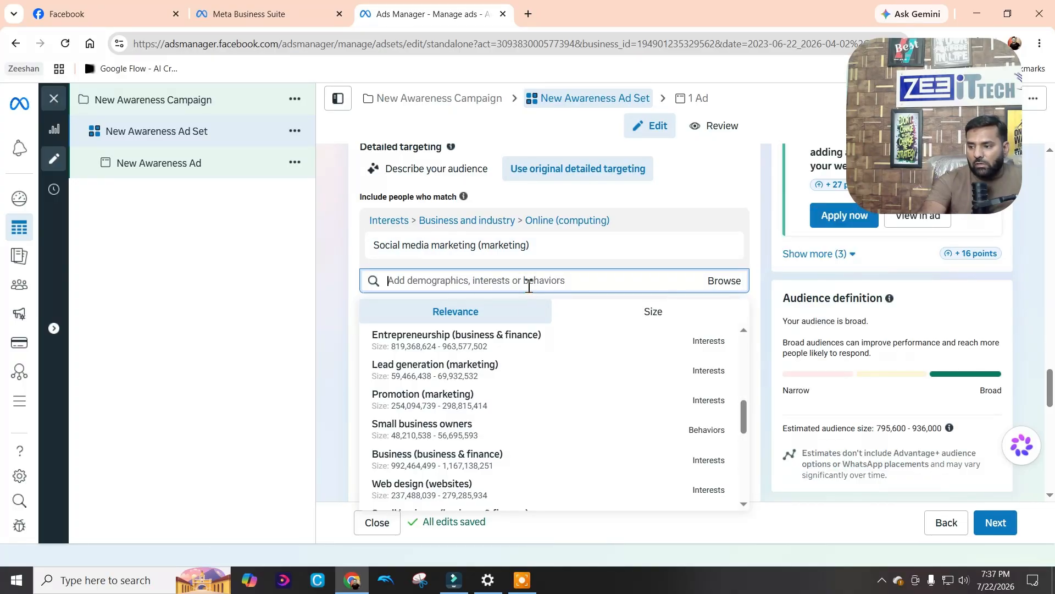
pyautogui.scroll(6, 503, 335)
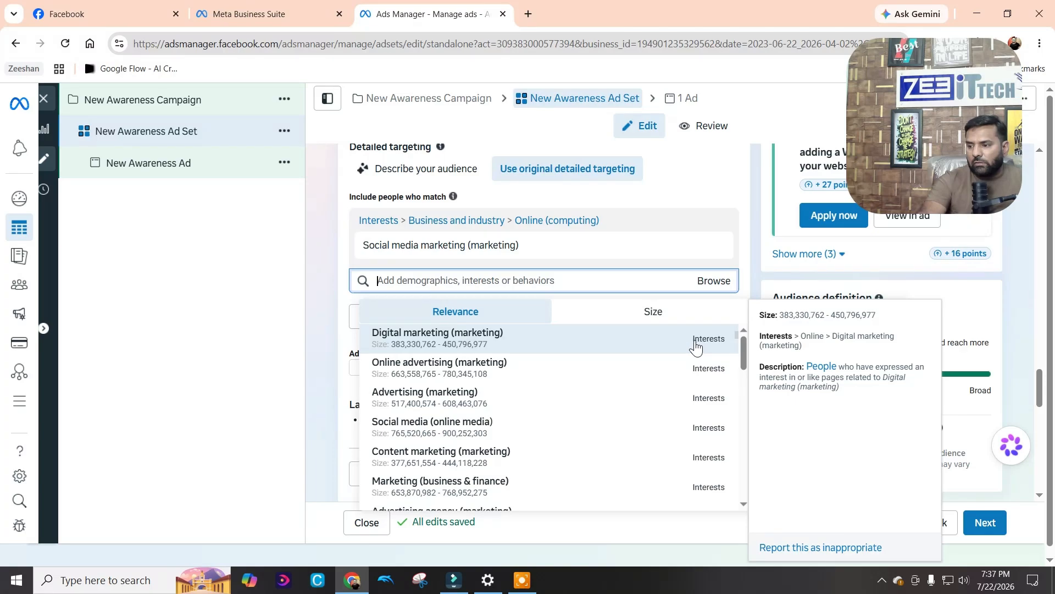
pyautogui.scroll(-2, 483, 374)
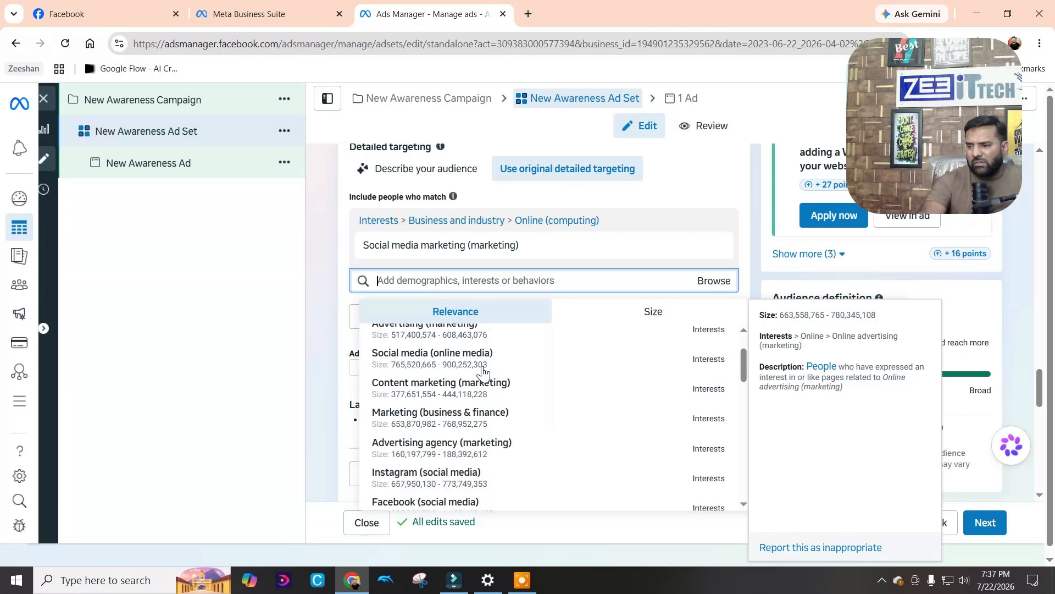
pyautogui.scroll(-1, 459, 394)
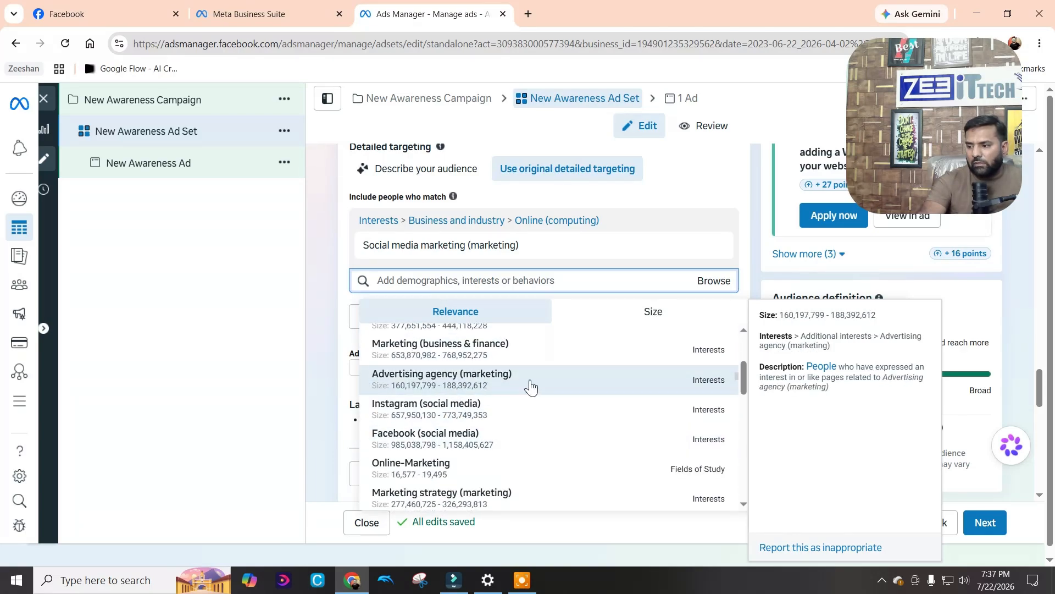
pyautogui.scroll(-8, 522, 407)
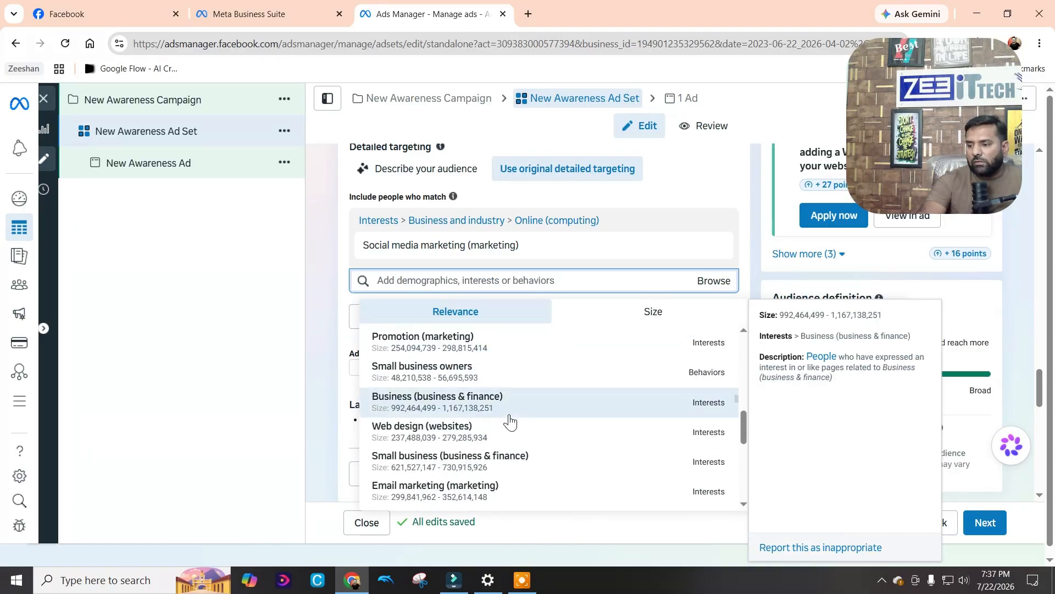
pyautogui.scroll(-2, 498, 440)
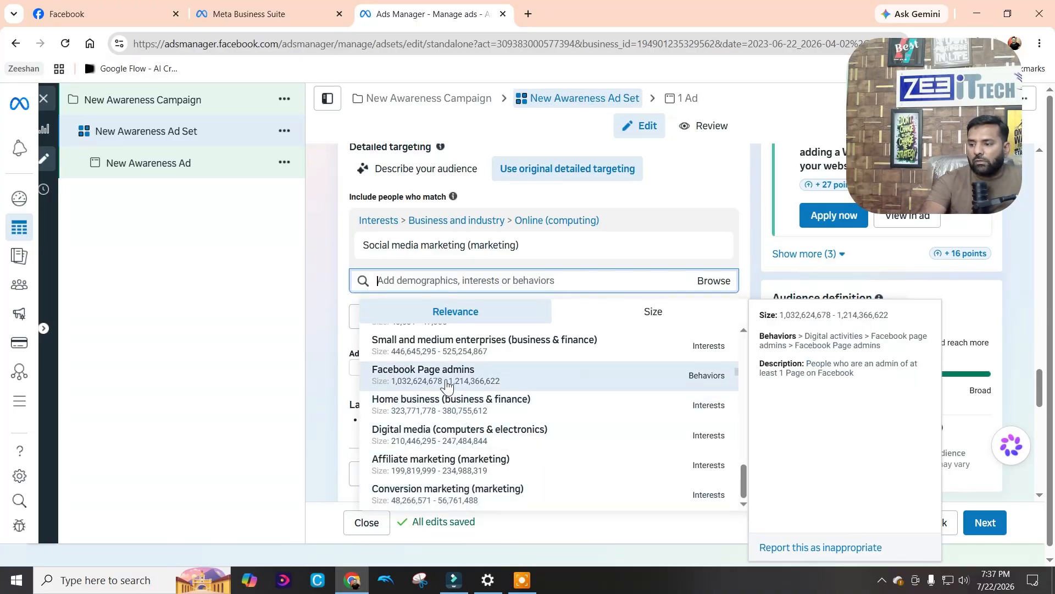
pyautogui.scroll(6, 448, 391)
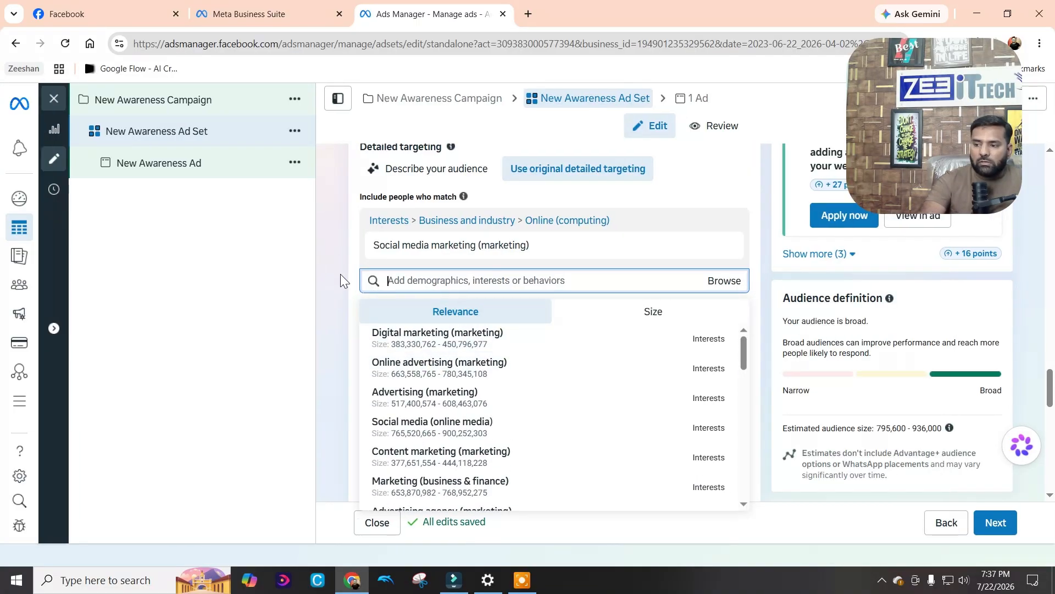
pyautogui.click(338, 274)
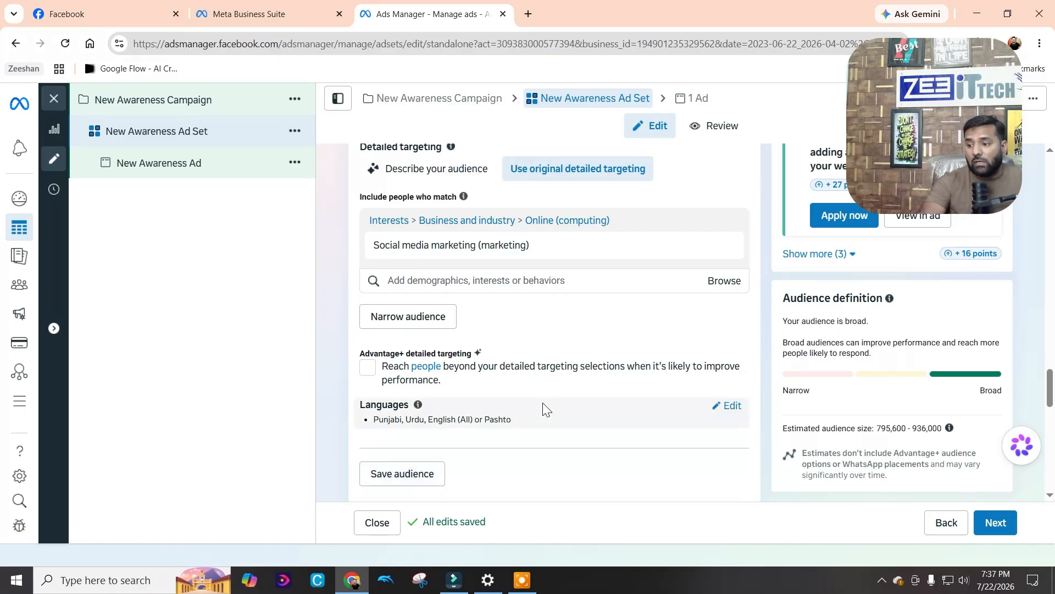
# Dismiss the notice about value rule creation changing in the ad set's Placements section
pyautogui.scroll(-2, 597, 414)
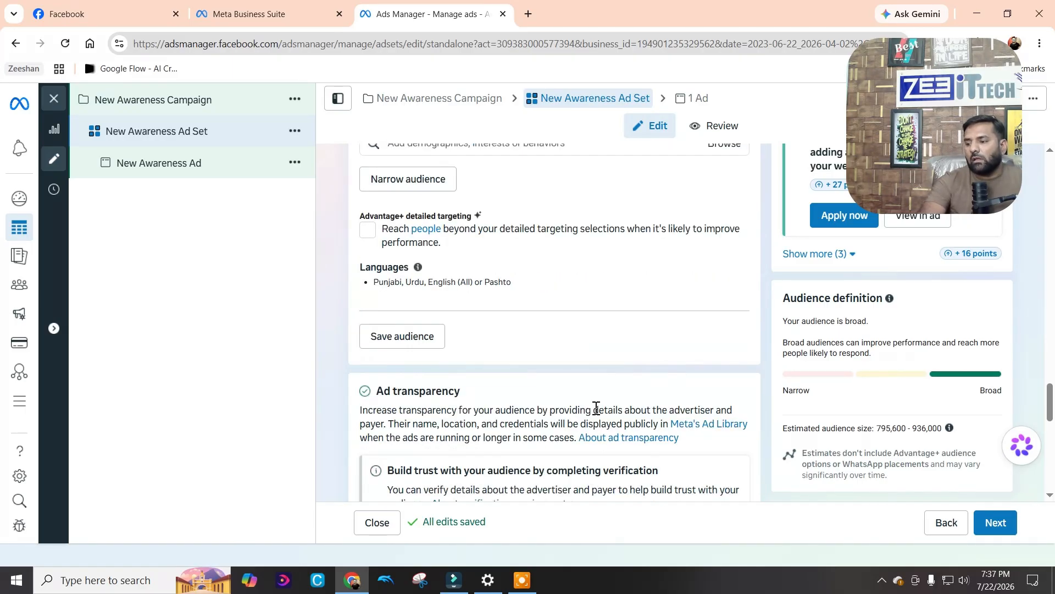
pyautogui.scroll(5, 596, 412)
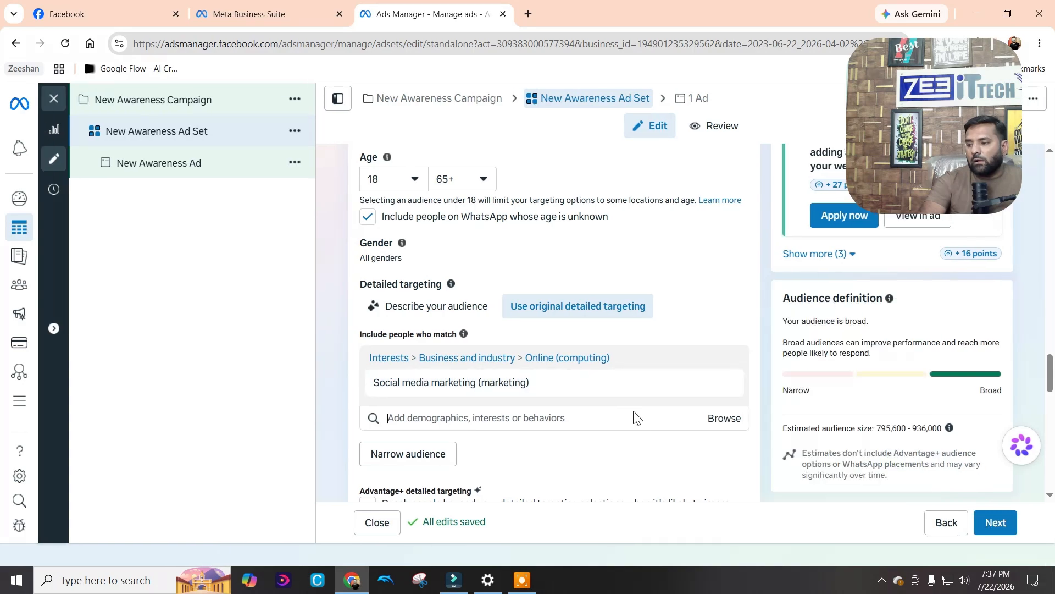
pyautogui.scroll(-1, 637, 415)
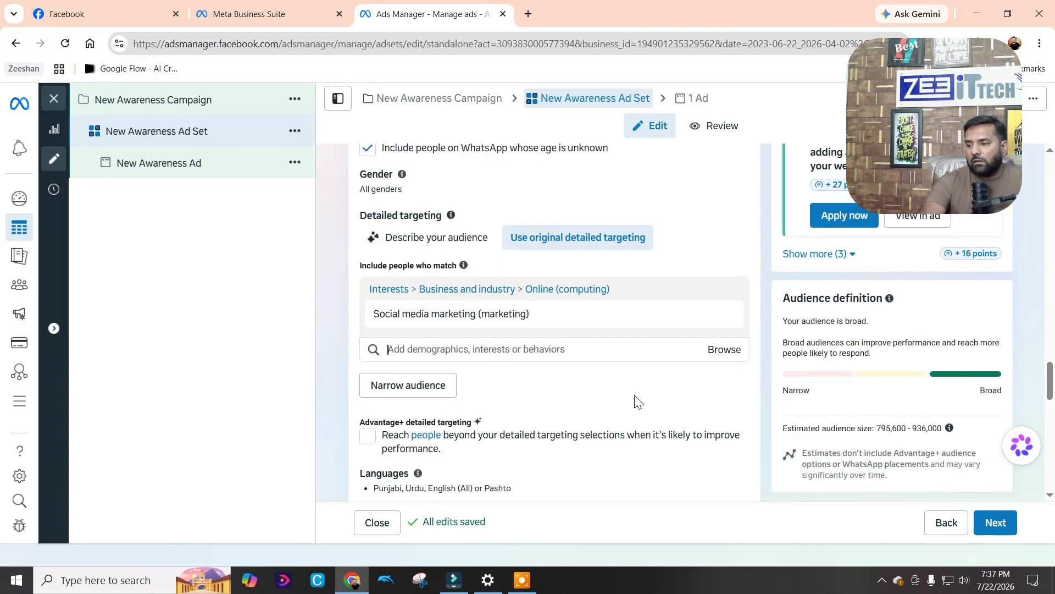
pyautogui.scroll(-3, 636, 402)
pyautogui.scroll(1, 636, 401)
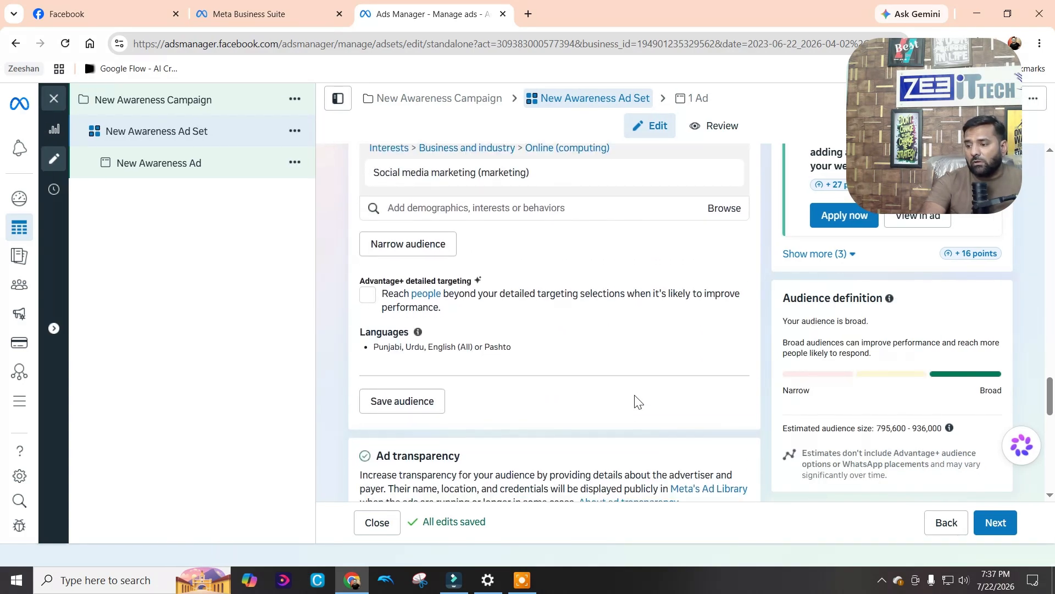
pyautogui.scroll(-3, 637, 402)
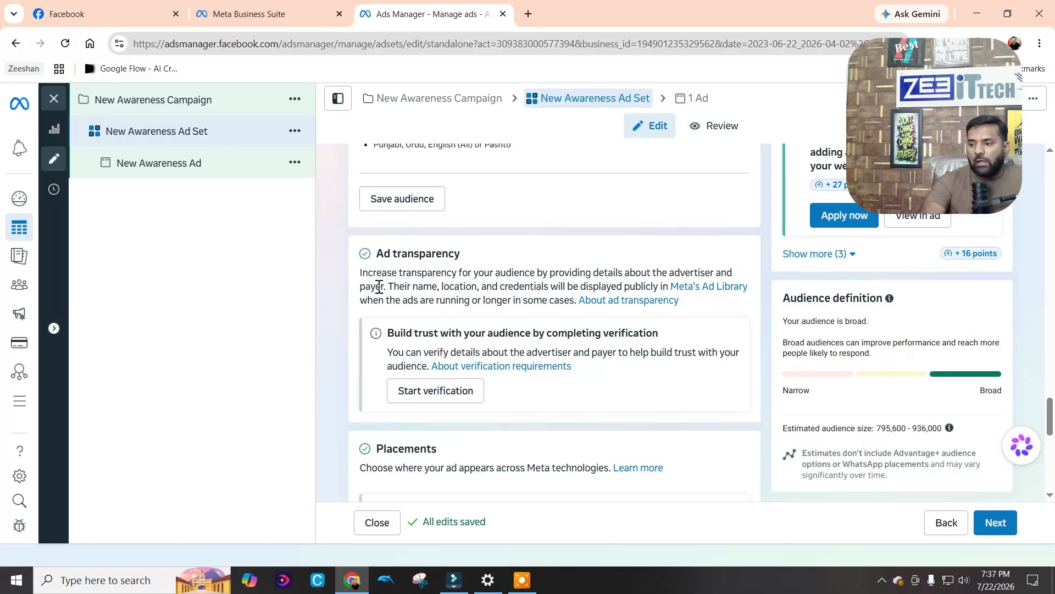
pyautogui.scroll(-3, 500, 350)
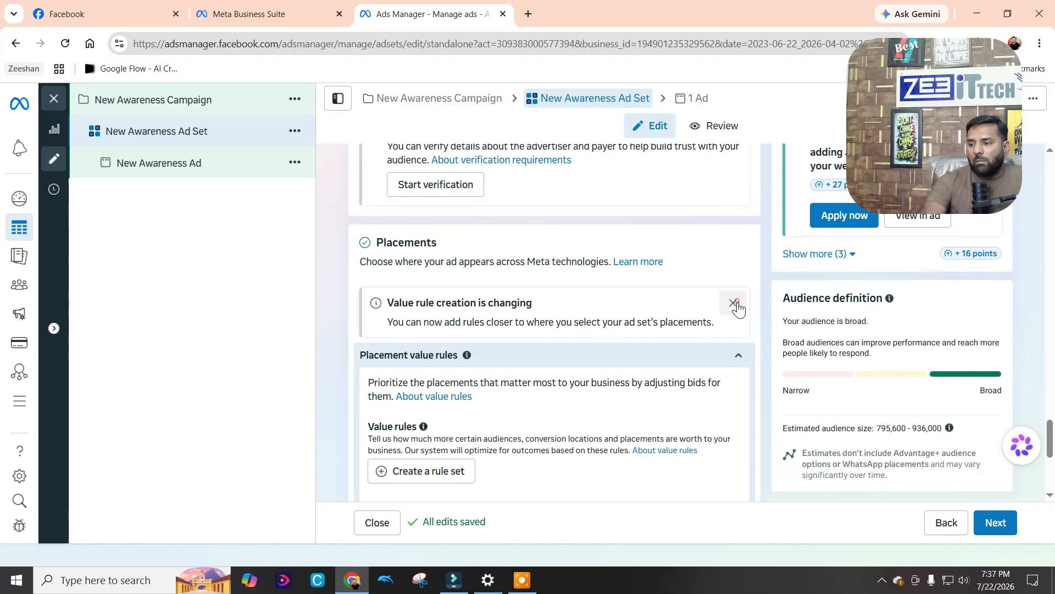
pyautogui.click(734, 303)
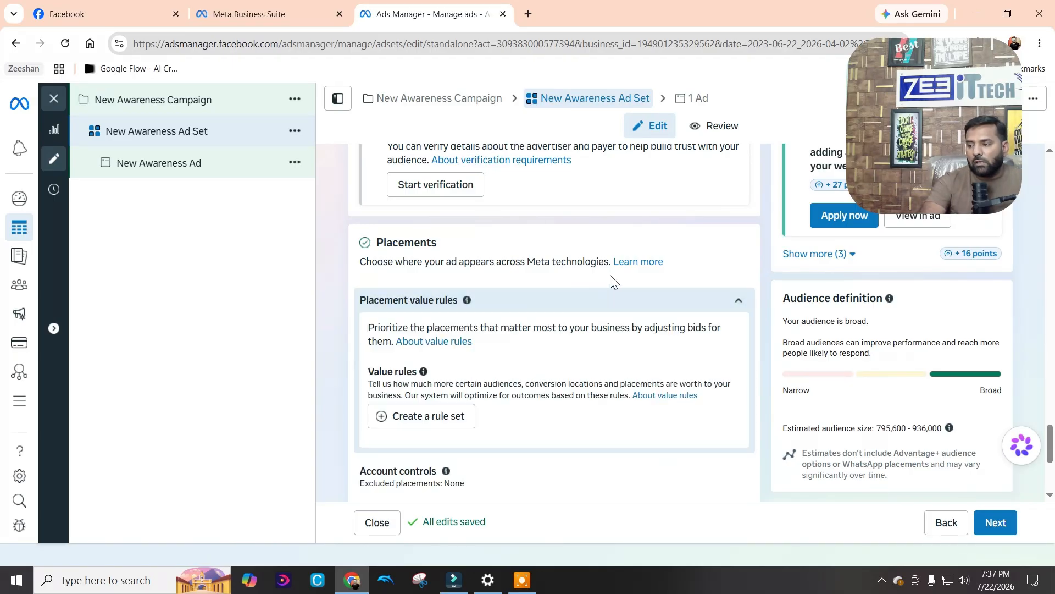
# Edit the ad set's placement setting and switch it from Advantage+ placements to Manual placements
pyautogui.scroll(-3, 548, 326)
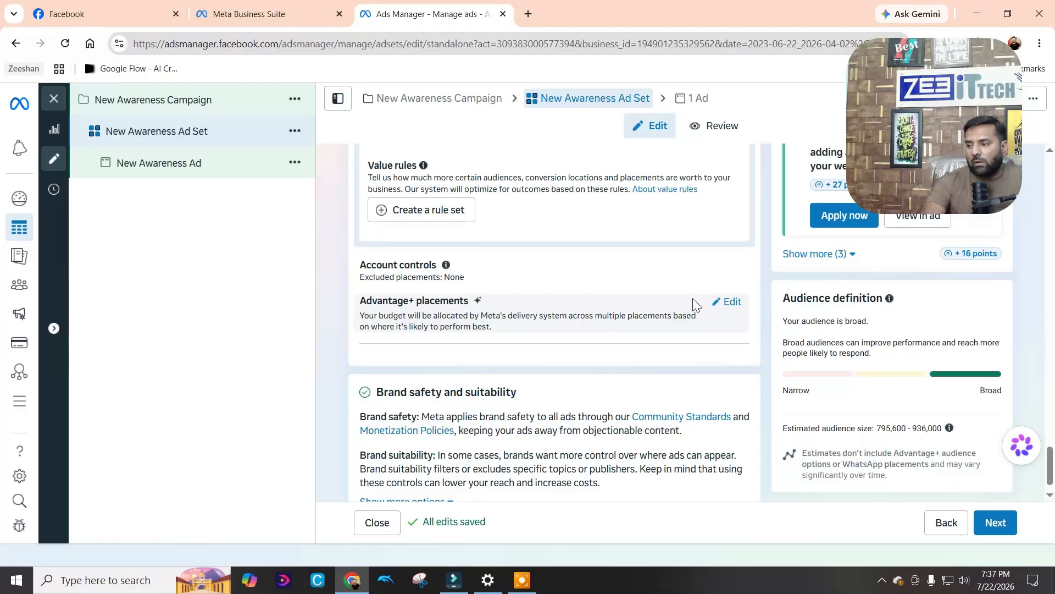
pyautogui.click(738, 306)
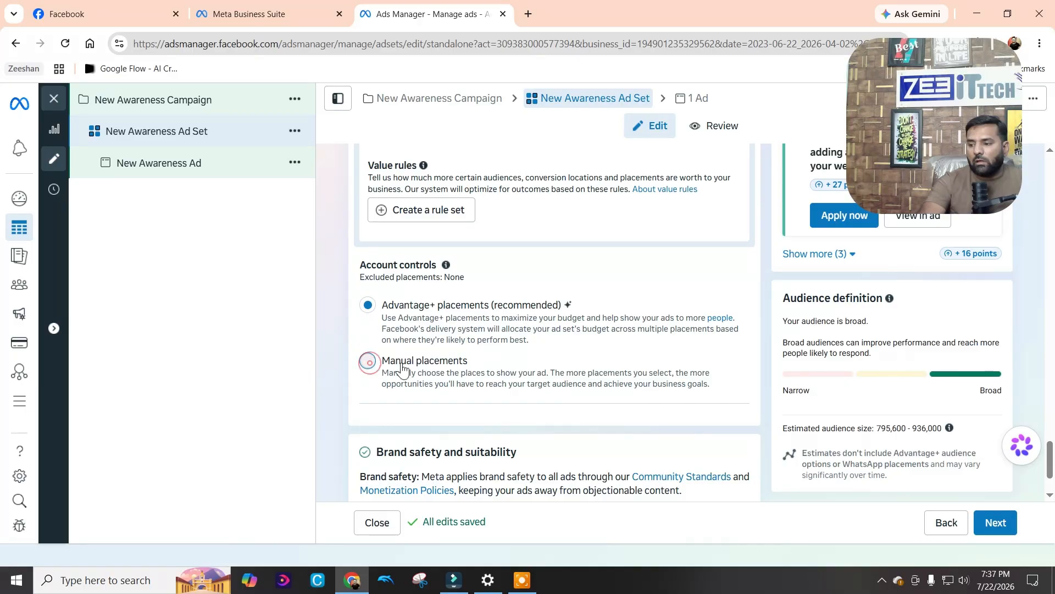
pyautogui.scroll(1, 582, 373)
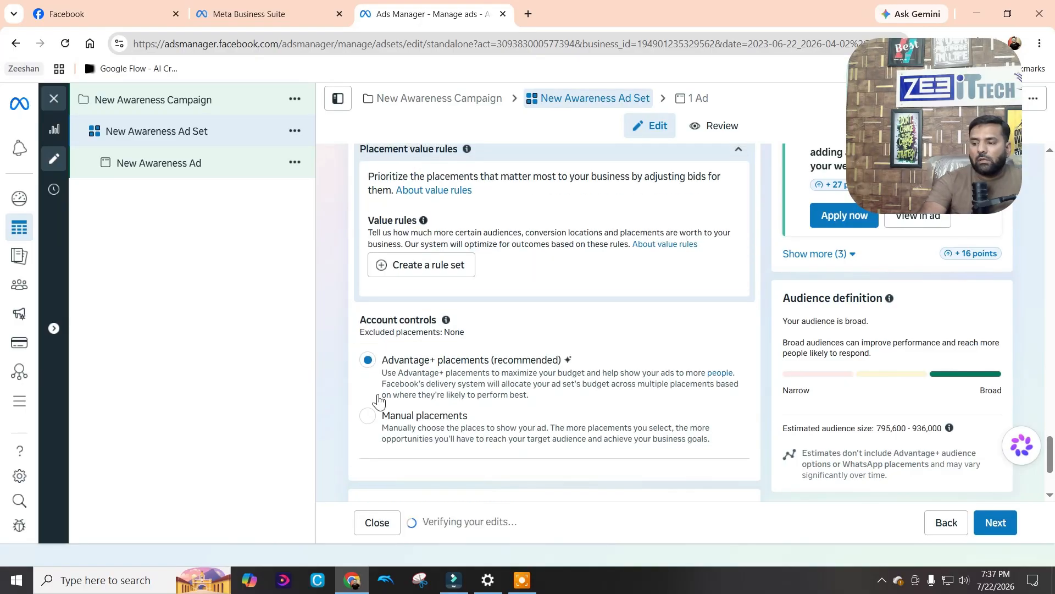
pyautogui.click(367, 416)
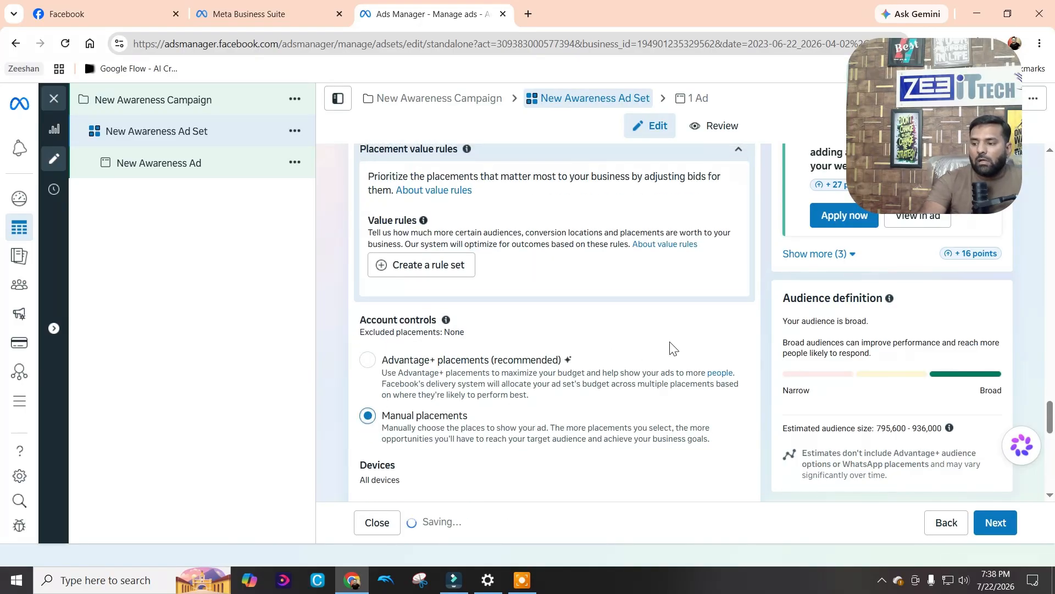
# Review the manual placement options and deselect the WhatsApp, Audience Network and Threads platforms
pyautogui.scroll(-6, 452, 390)
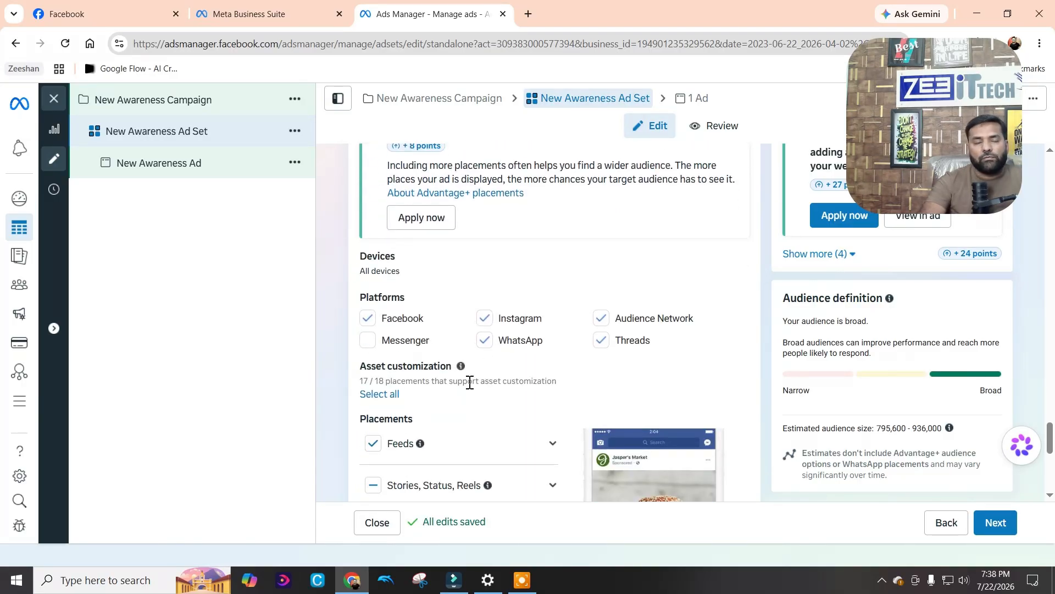
pyautogui.scroll(-3, 469, 381)
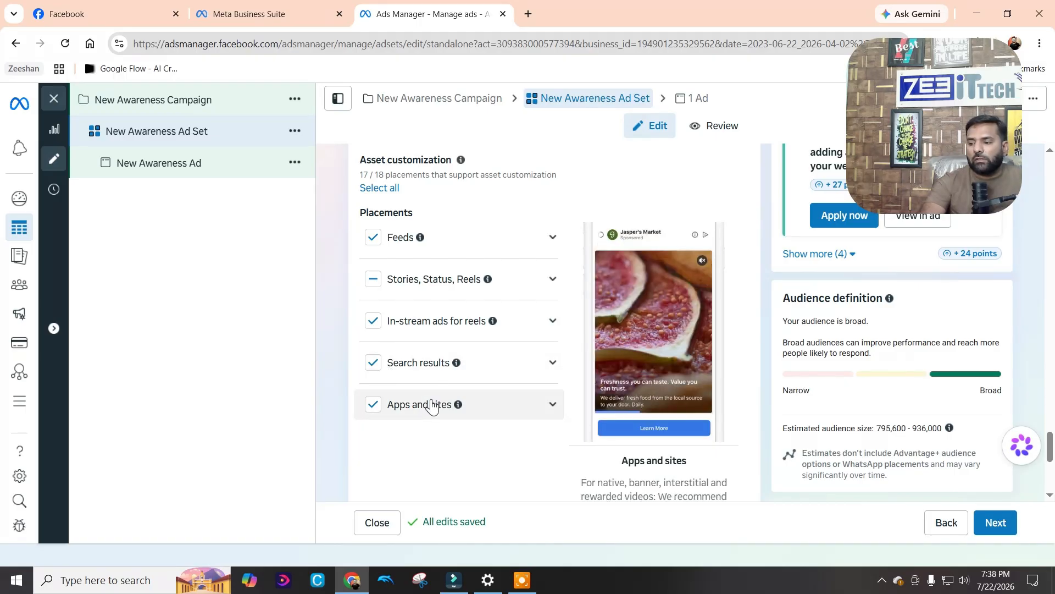
pyautogui.scroll(-2, 433, 406)
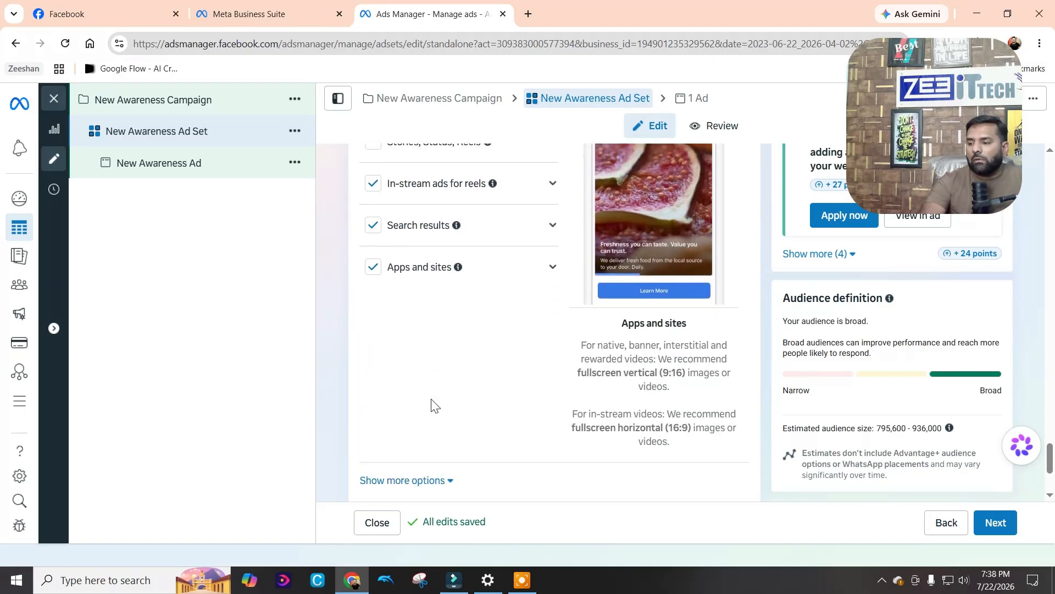
pyautogui.scroll(-1, 433, 406)
pyautogui.scroll(5, 433, 405)
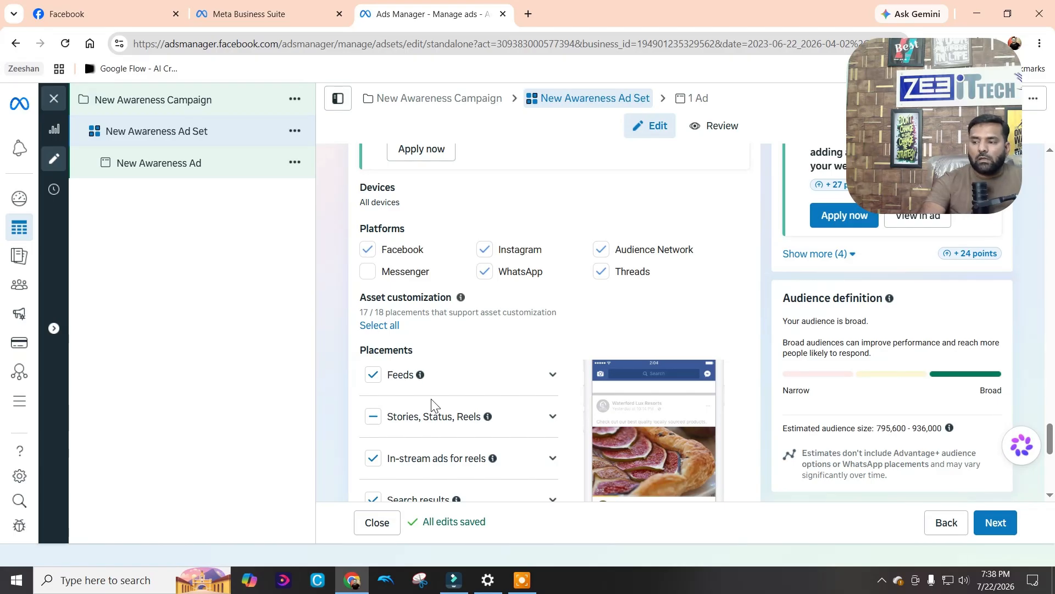
pyautogui.click(486, 273)
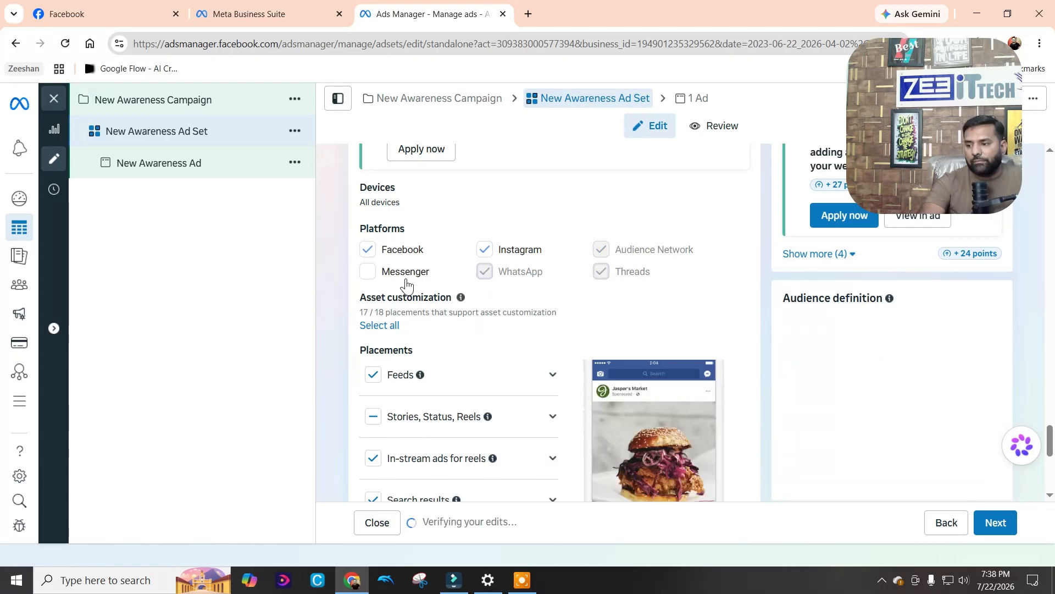
# Exclude the Stories, Status, Reels, In-stream ads for reels and Search results groups from the ad set's manual placements
pyautogui.click(375, 425)
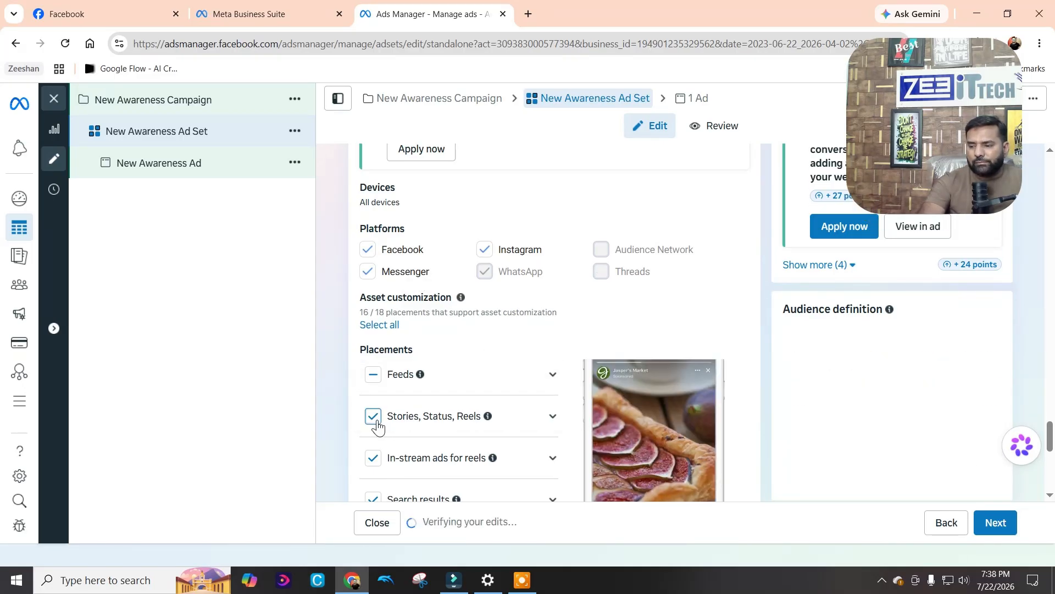
pyautogui.click(373, 456)
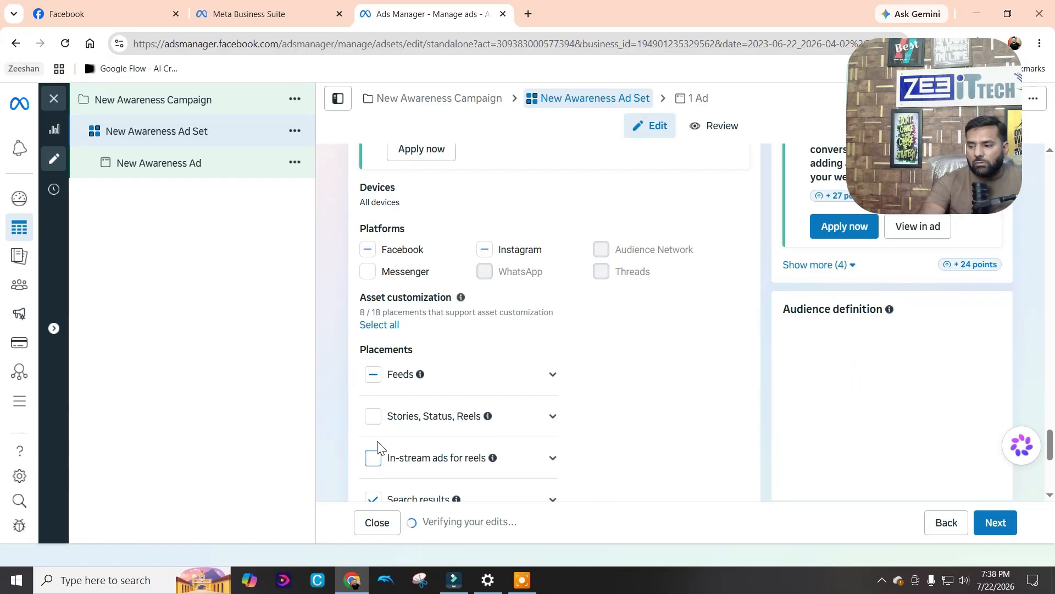
pyautogui.scroll(-1, 374, 456)
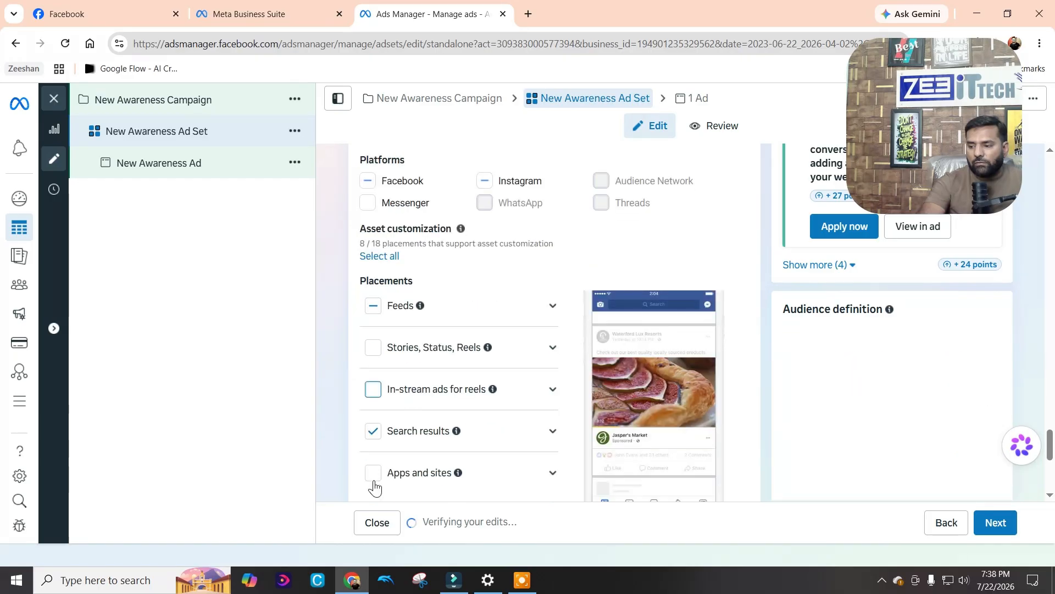
pyautogui.click(398, 447)
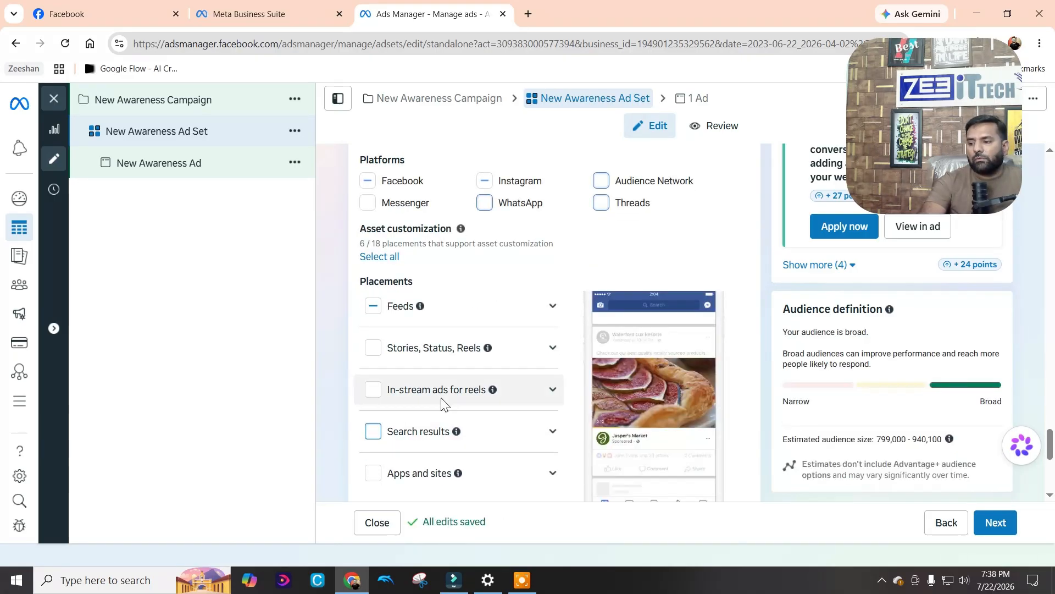
pyautogui.scroll(3, 483, 365)
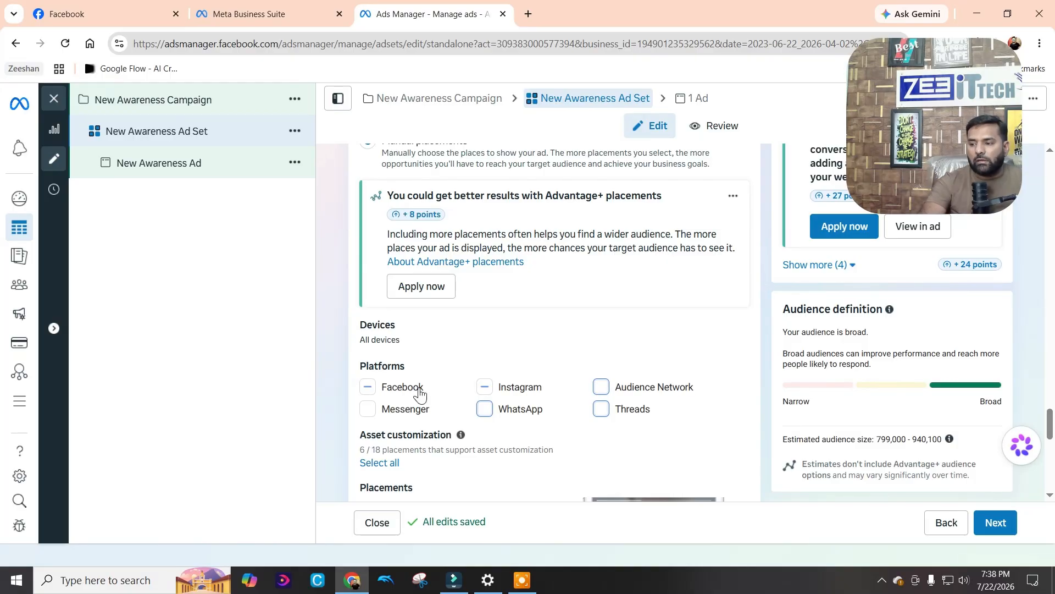
# Expand the additional Brand safety and suitability options, review them, and continue to the New Awareness Ad settings
pyautogui.scroll(-9, 440, 403)
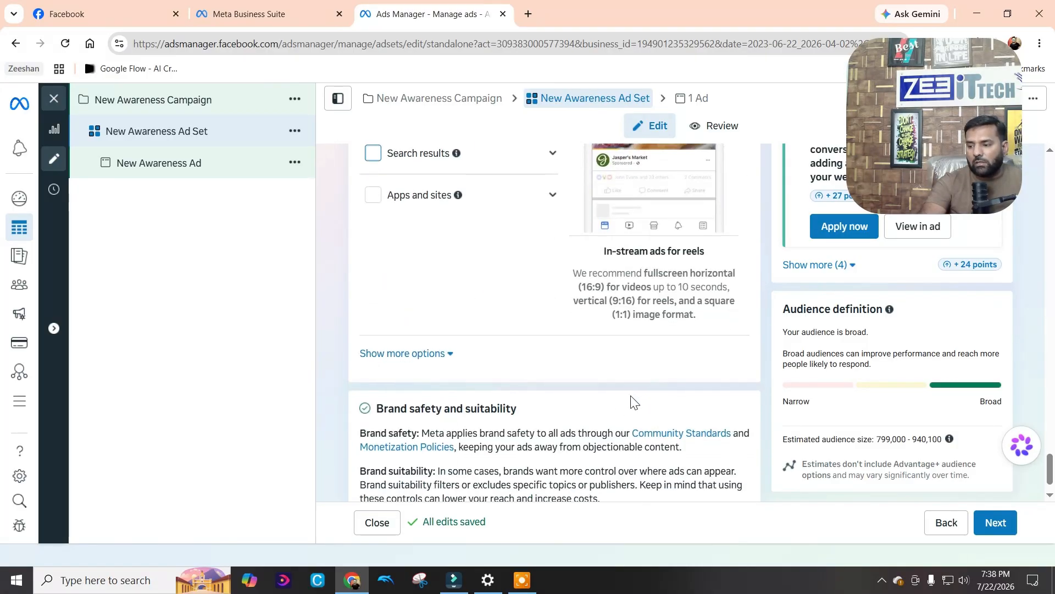
pyautogui.scroll(-1, 630, 402)
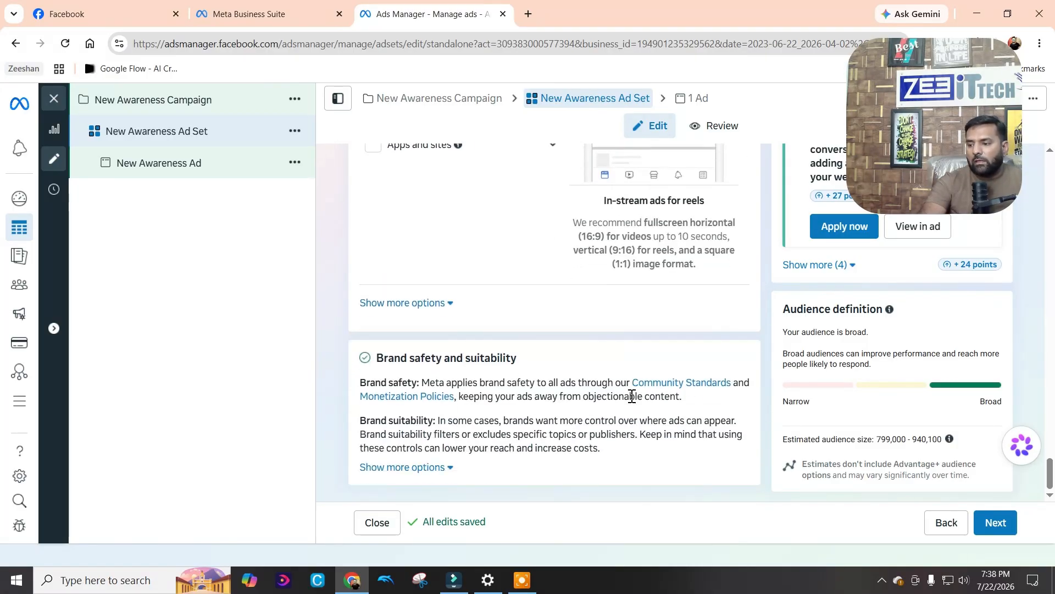
pyautogui.click(405, 466)
pyautogui.scroll(-4, 516, 438)
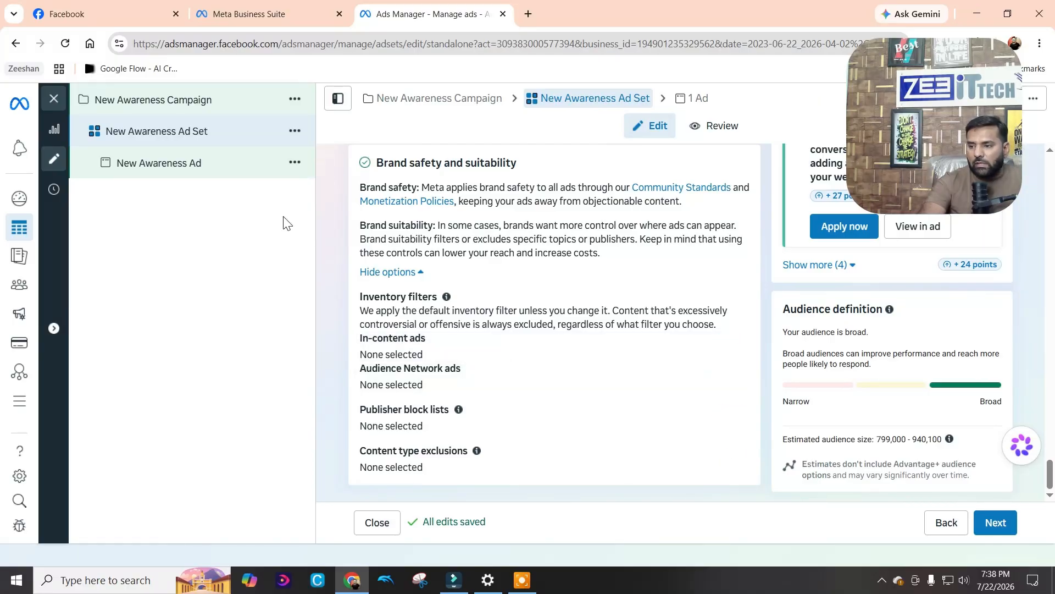
pyautogui.click(994, 528)
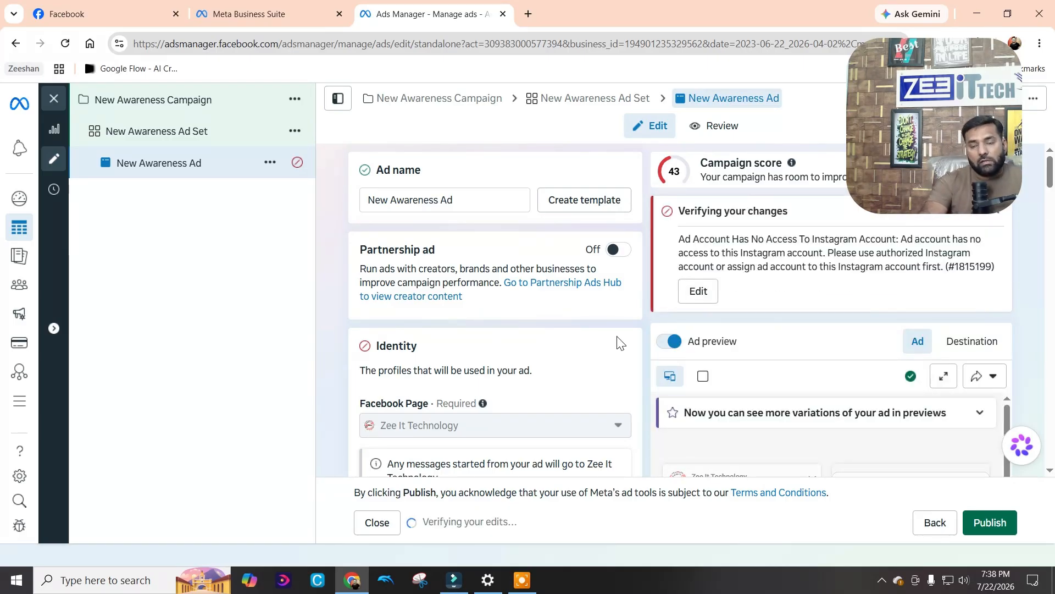
# Check the available Instagram profile choices in the ad's Identity section and close the list without choosing one
pyautogui.scroll(-3, 621, 343)
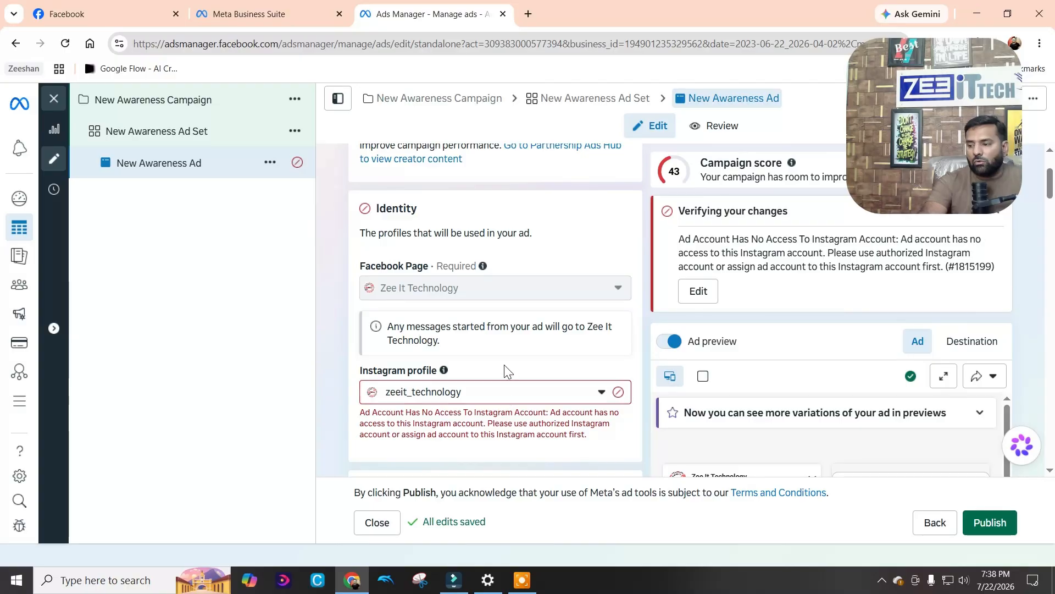
pyautogui.click(484, 393)
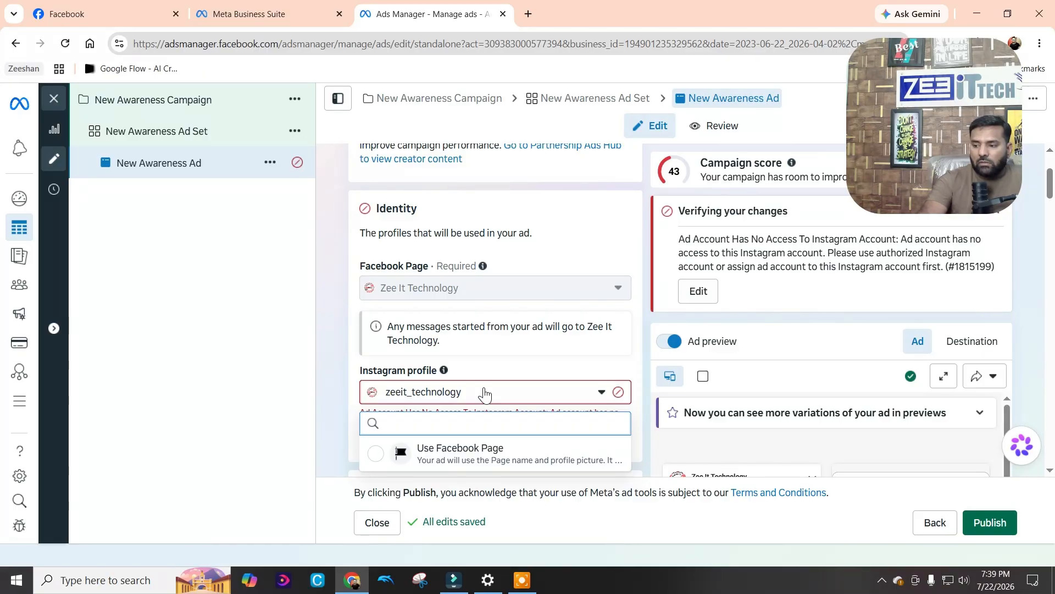
pyautogui.click(484, 393)
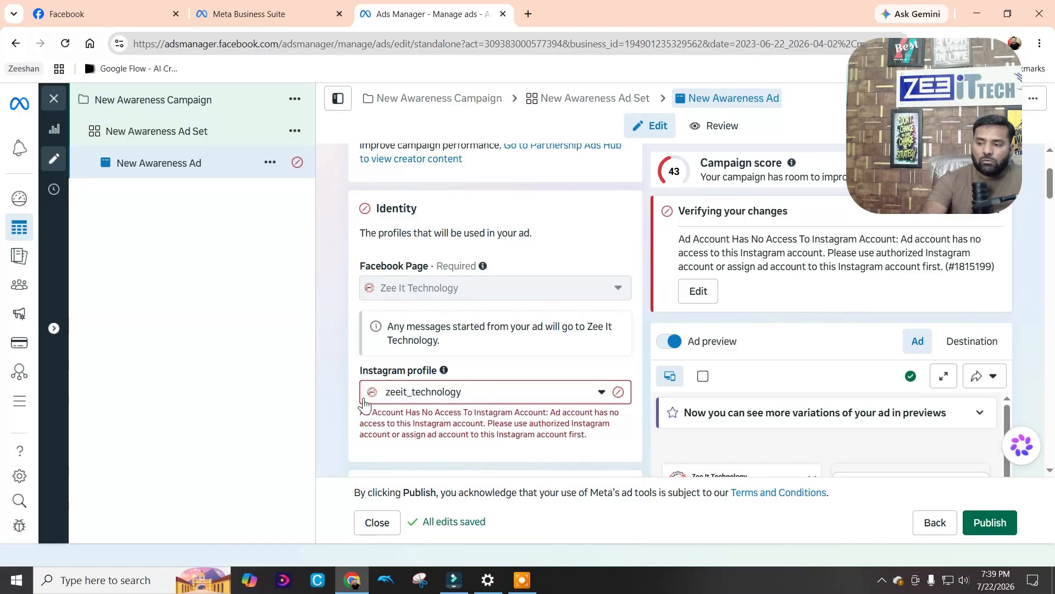
# Review the Ad setup choices for creating an ad, using an existing post or using a Creative Hub mockup, keeping Create ad
pyautogui.scroll(-4, 423, 402)
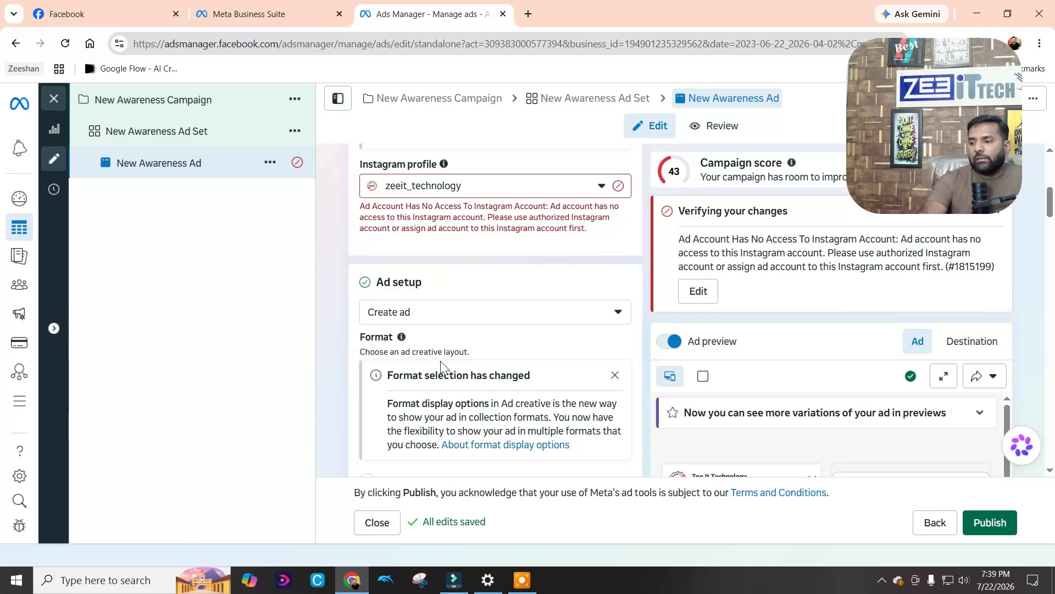
pyautogui.scroll(-1, 441, 365)
pyautogui.click(397, 243)
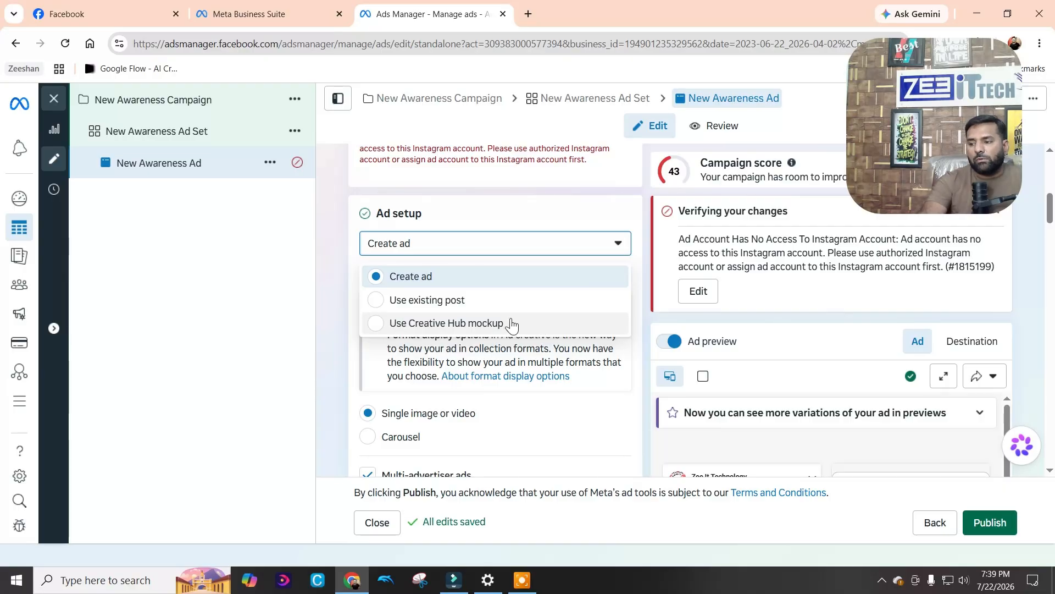
pyautogui.click(337, 301)
pyautogui.click(415, 245)
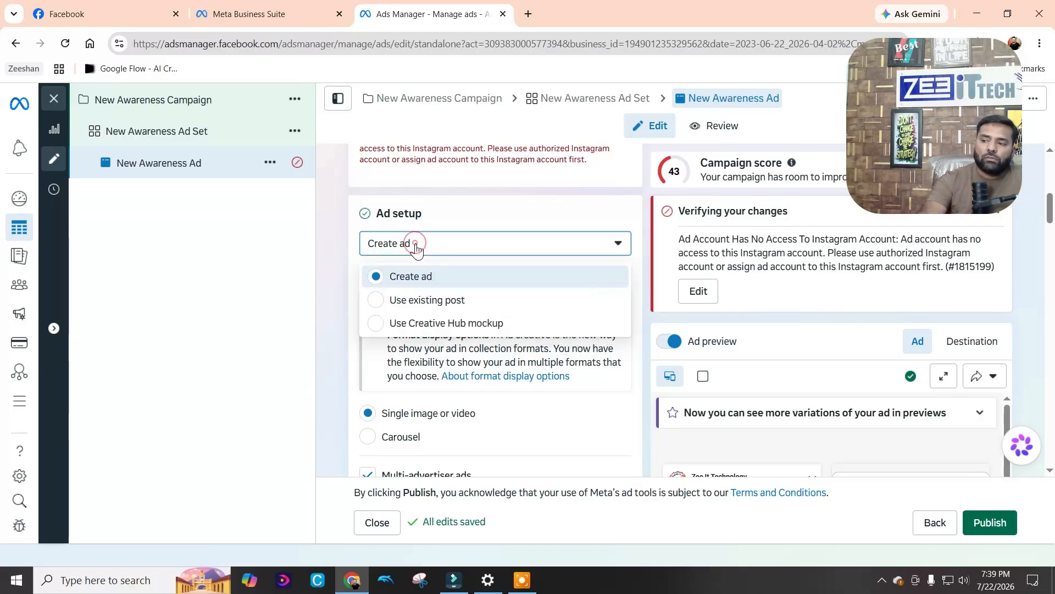
pyautogui.click(416, 245)
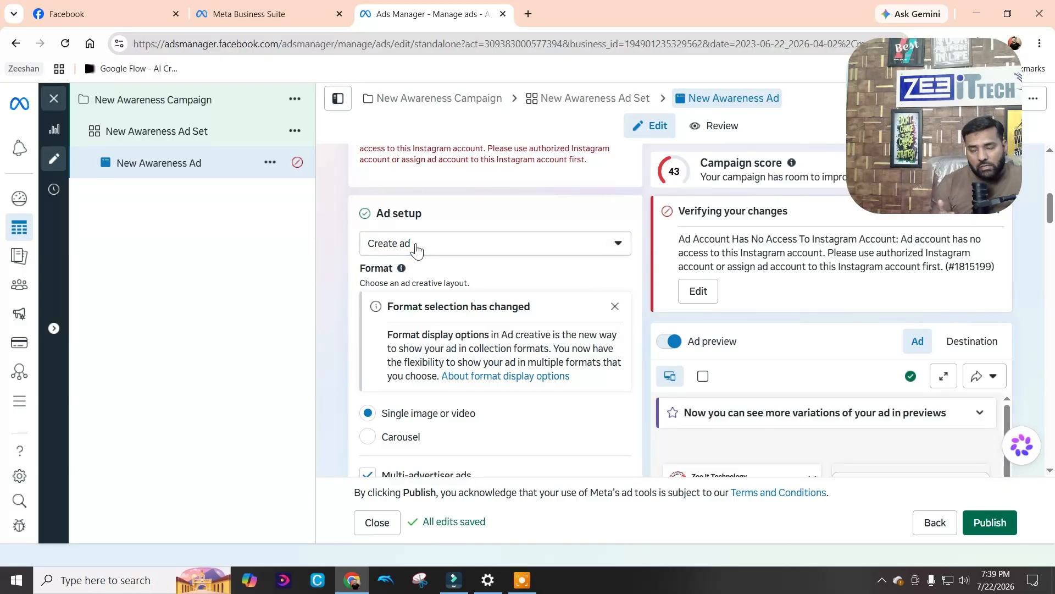
pyautogui.click(415, 245)
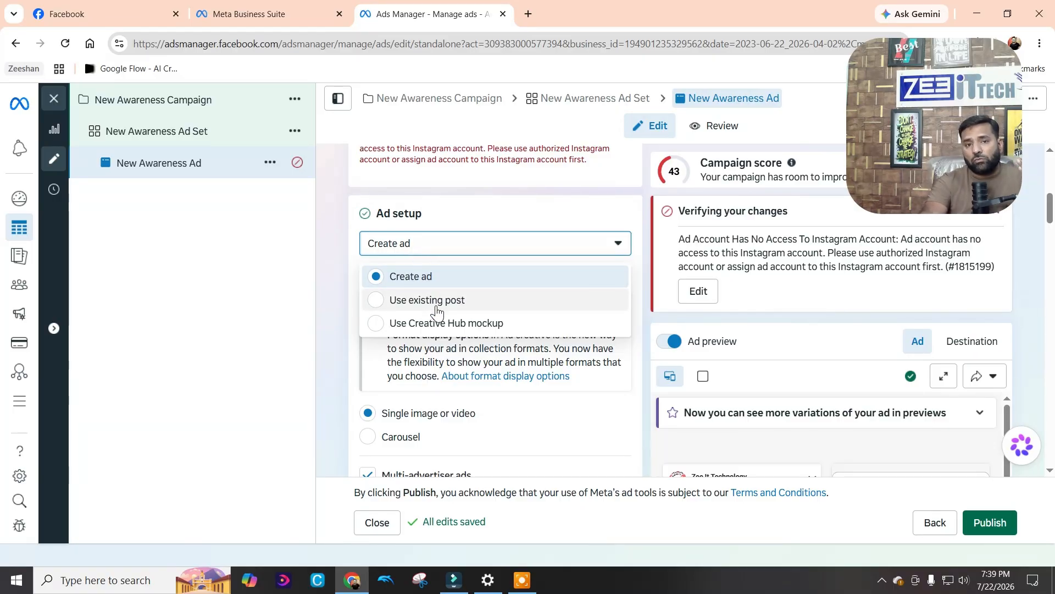
pyautogui.click(330, 321)
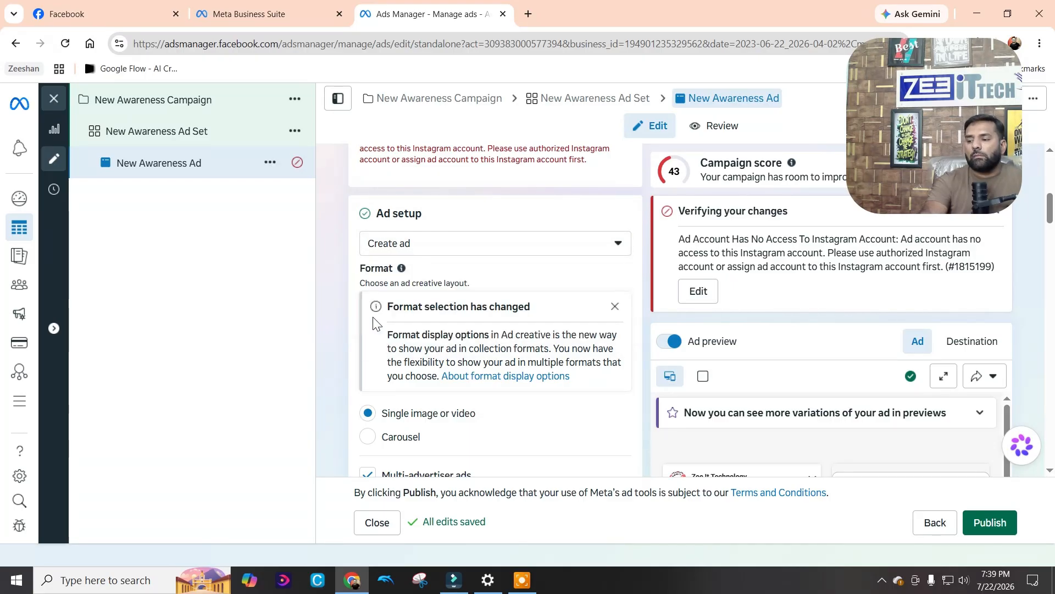
# Turn off Multi-advertiser ads in the ad's format settings
pyautogui.scroll(-3, 412, 286)
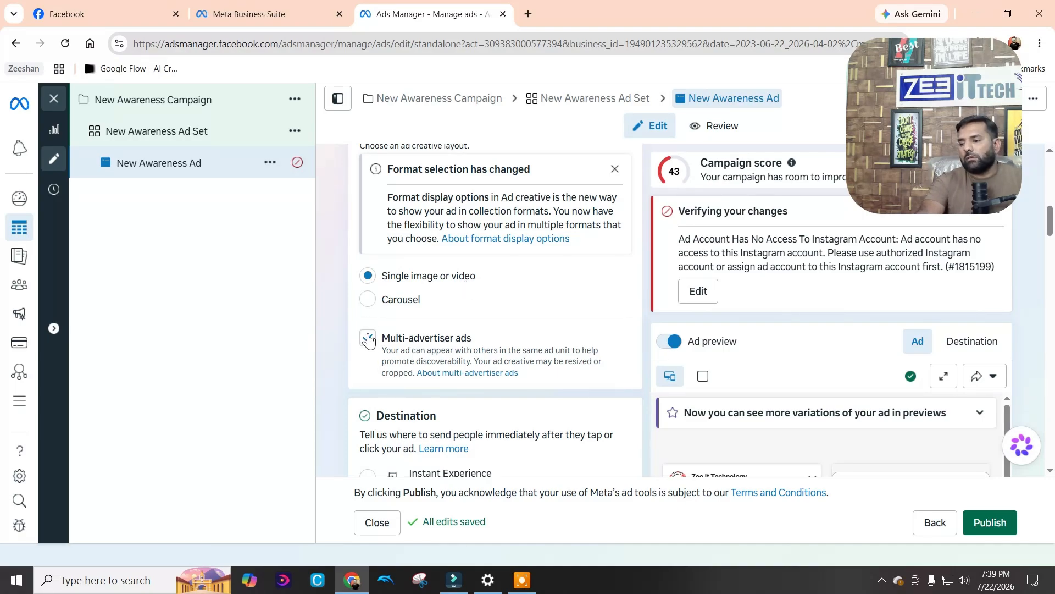
pyautogui.scroll(-2, 368, 340)
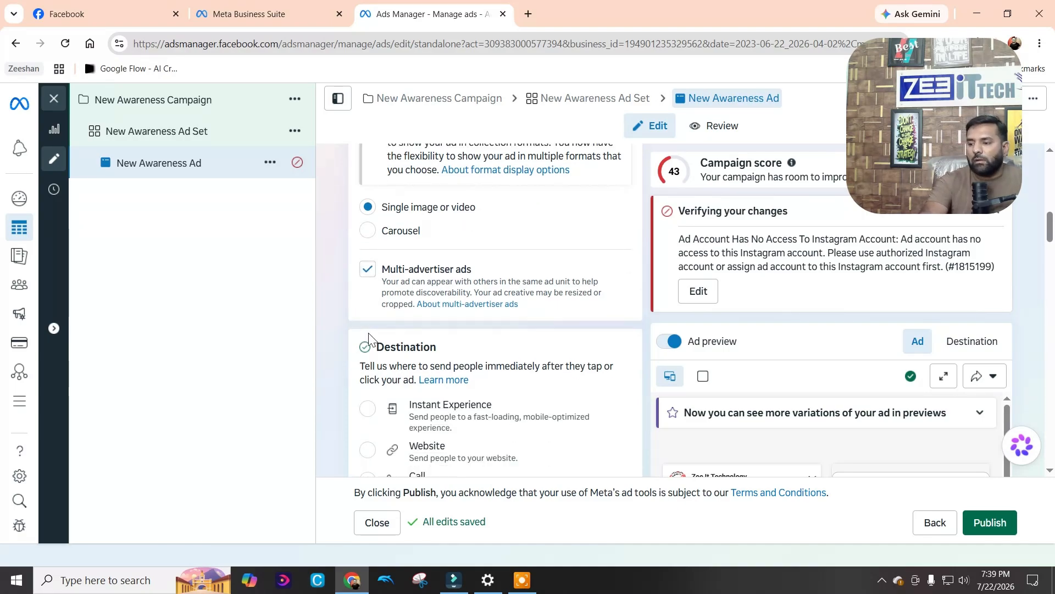
pyautogui.click(368, 270)
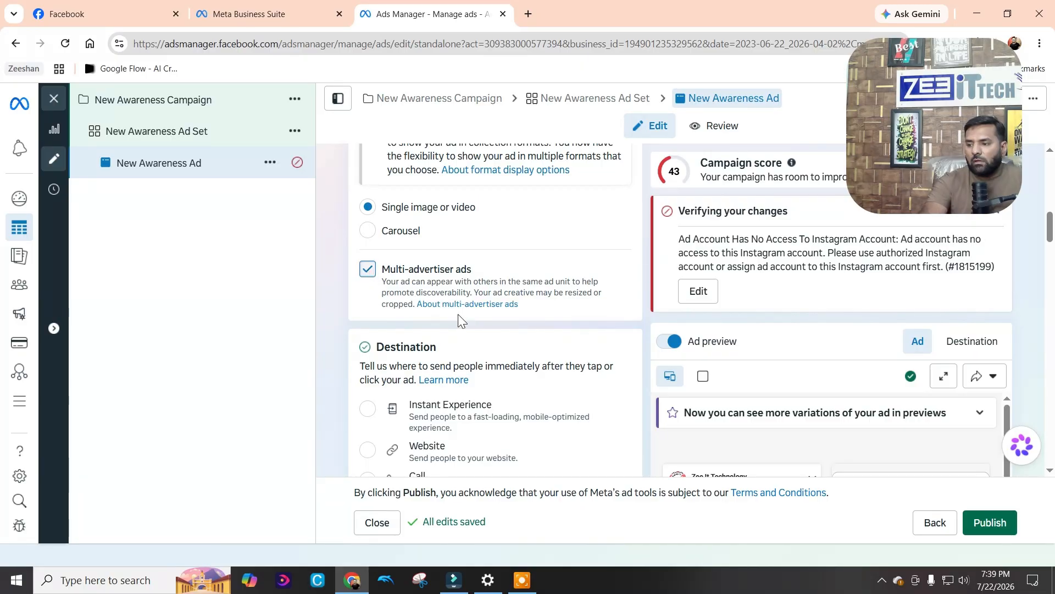
# Review the ad's Destination options under Messaging apps and collapse the WhatsApp number settings
pyautogui.scroll(-4, 477, 340)
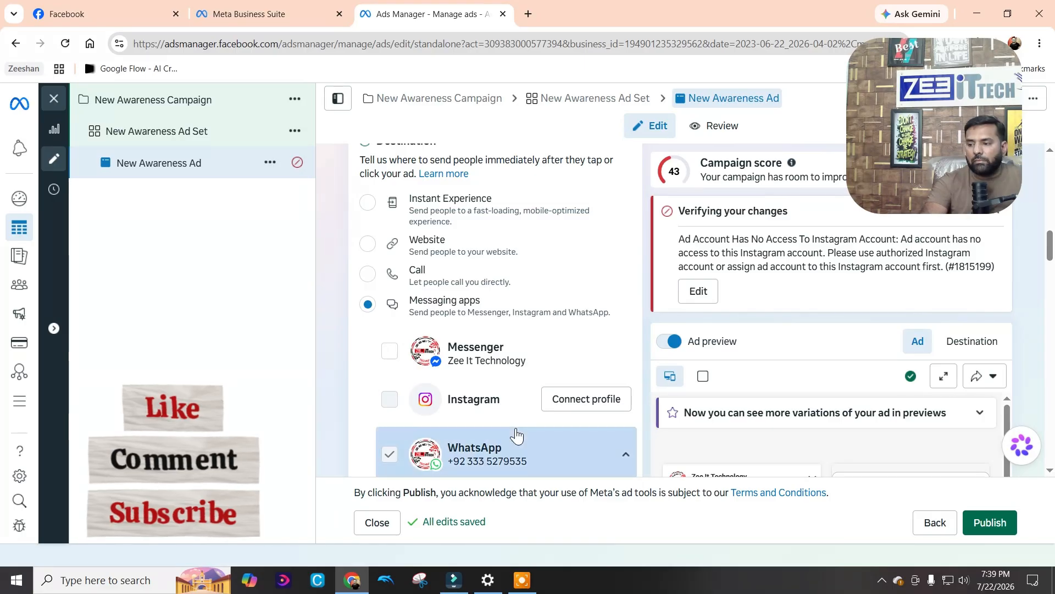
pyautogui.scroll(1, 404, 313)
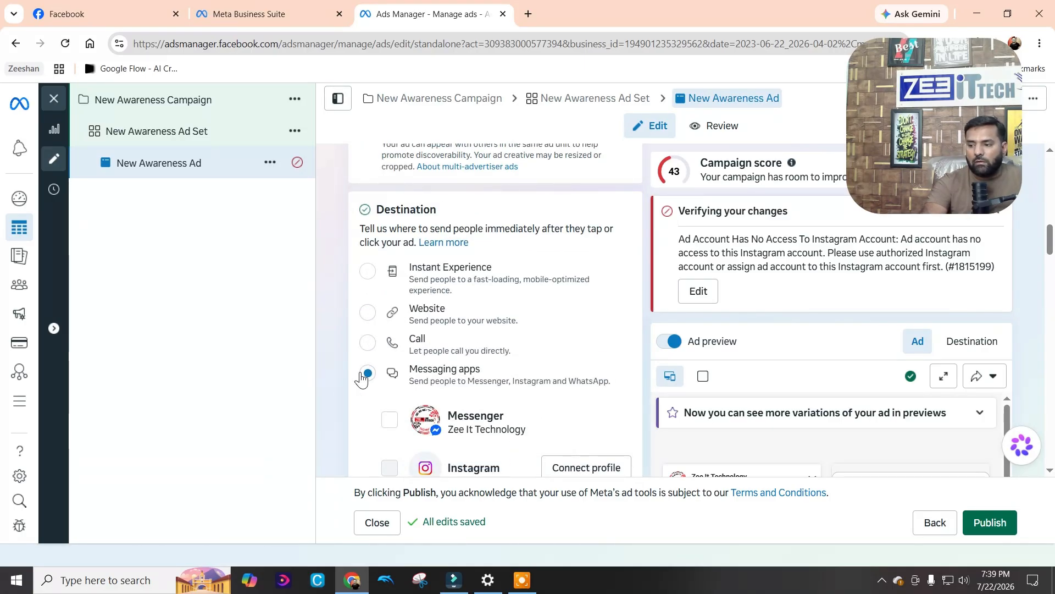
pyautogui.scroll(-2, 361, 379)
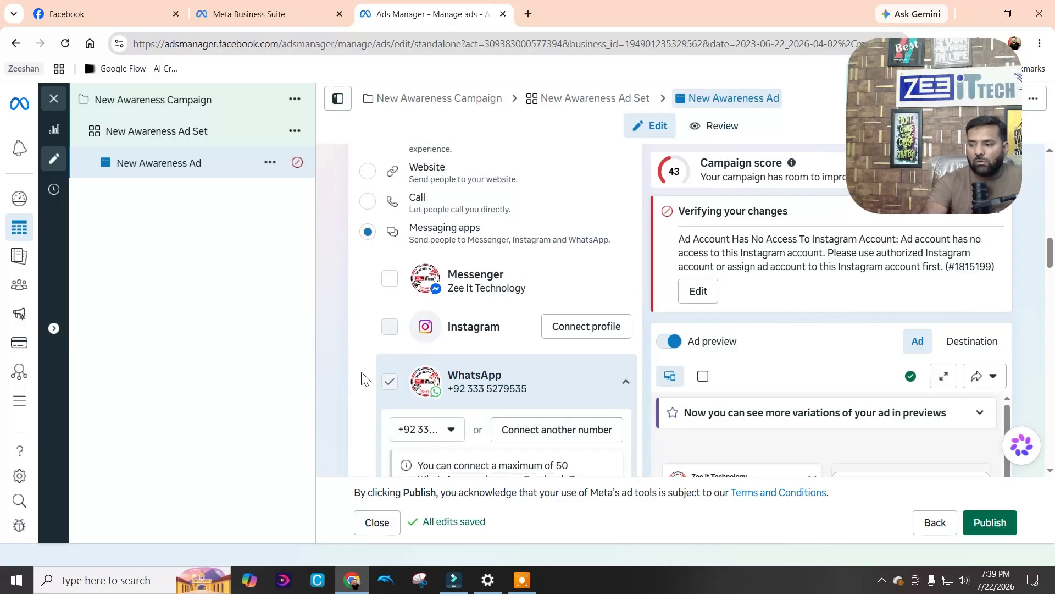
pyautogui.scroll(-1, 361, 379)
pyautogui.scroll(1, 361, 380)
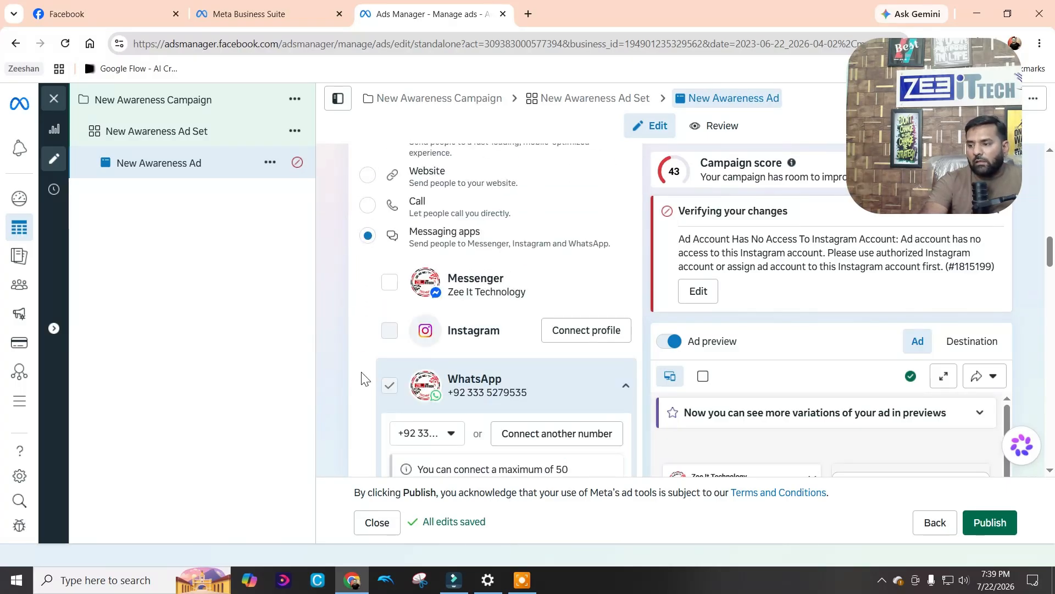
pyautogui.click(388, 385)
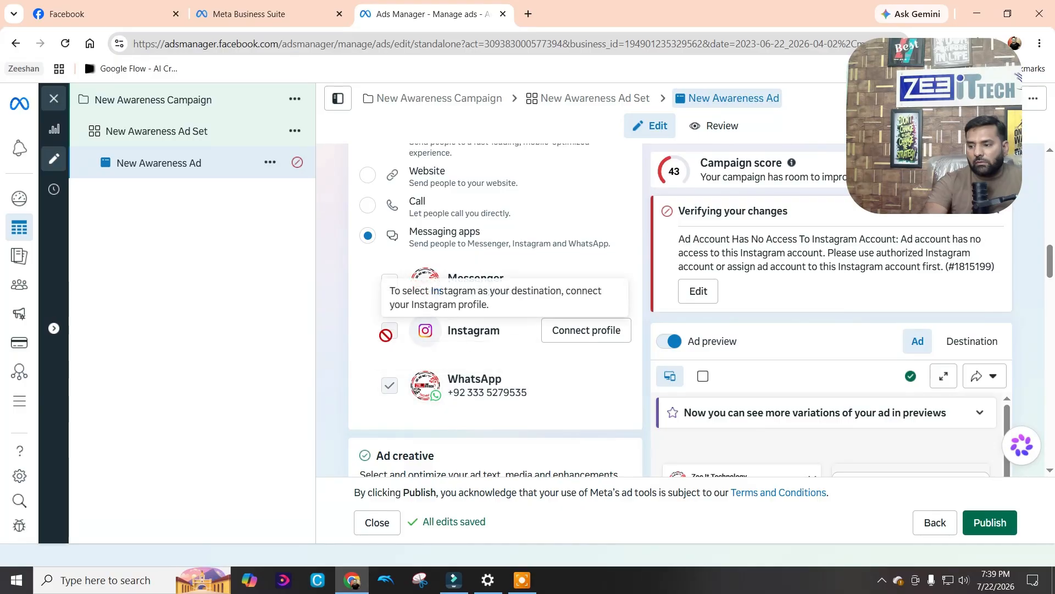
# Review the ad's format, destination and Ad creative settings, and open the primary text for editing
pyautogui.scroll(-4, 442, 358)
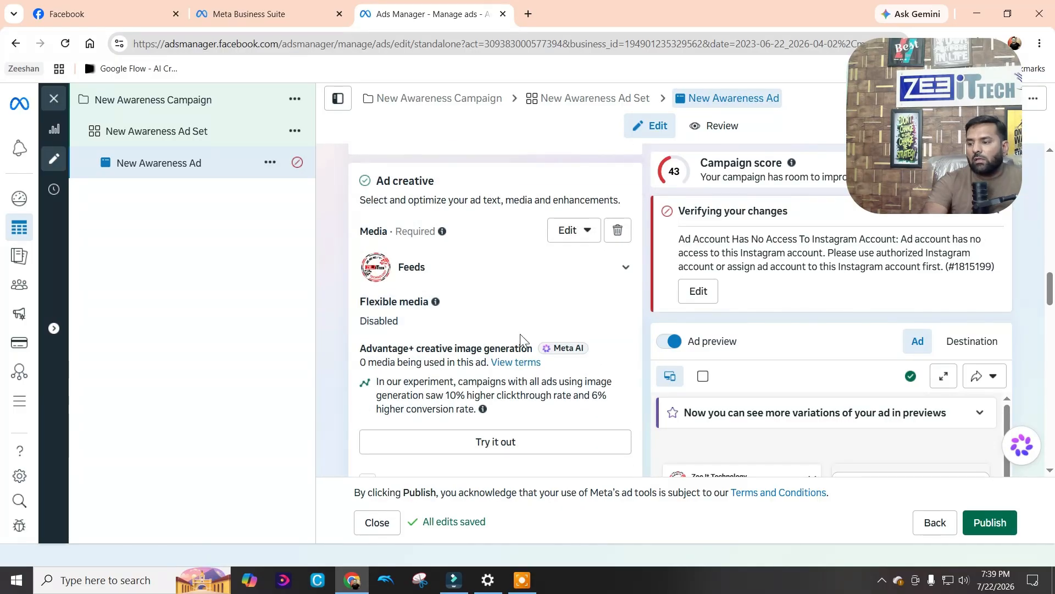
pyautogui.scroll(6, 520, 334)
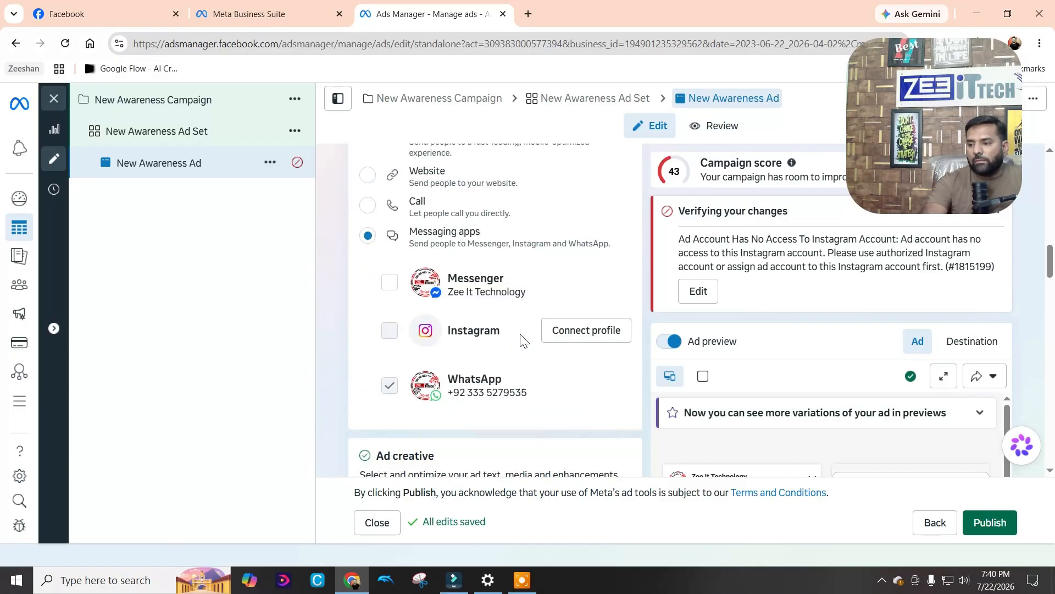
pyautogui.scroll(3, 520, 340)
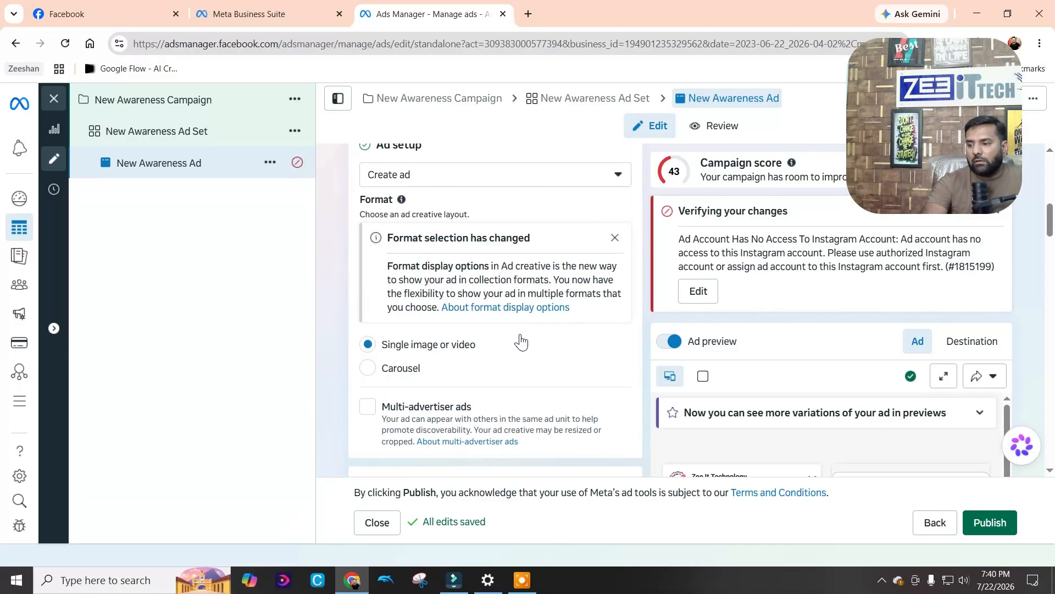
pyautogui.scroll(-5, 520, 341)
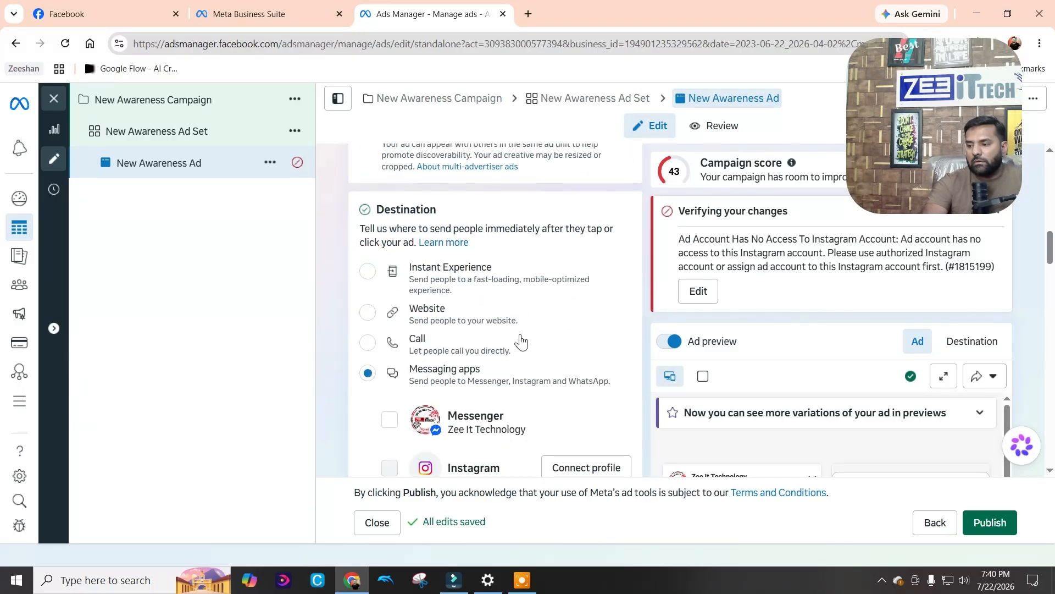
pyautogui.scroll(-6, 520, 341)
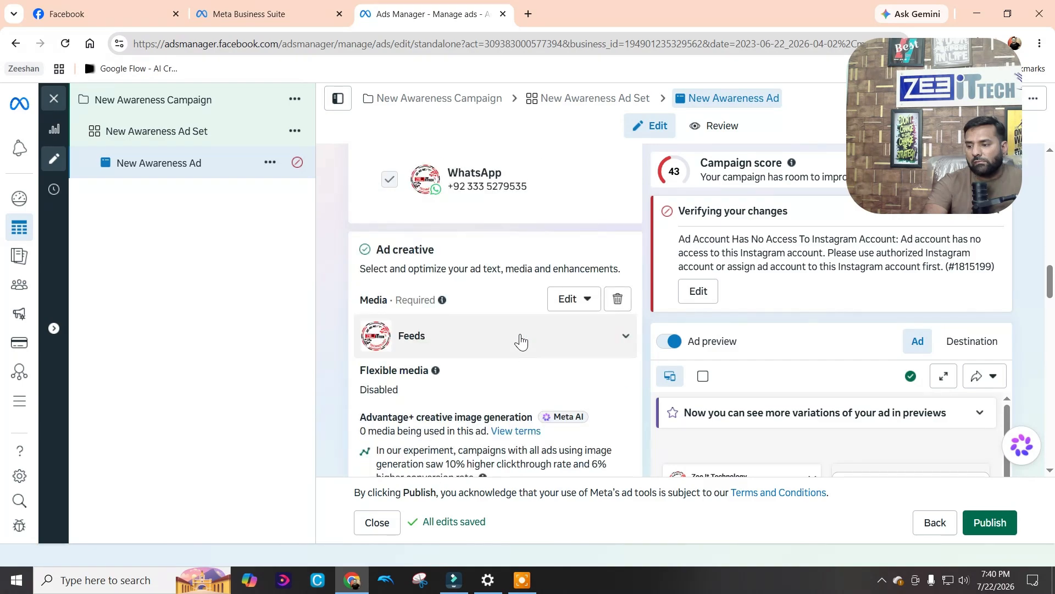
pyautogui.scroll(-5, 522, 340)
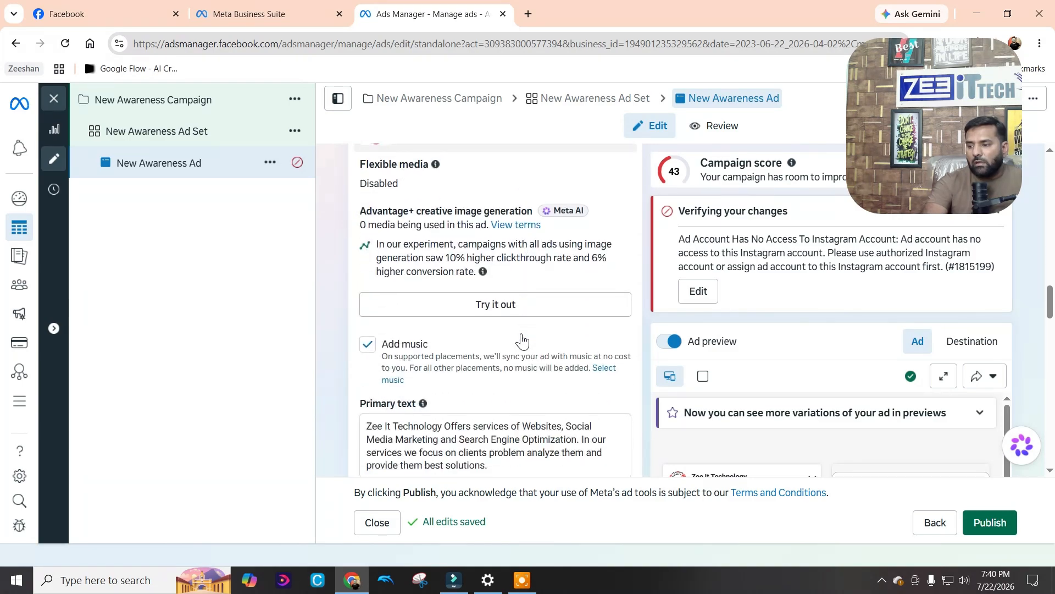
pyautogui.scroll(-3, 522, 340)
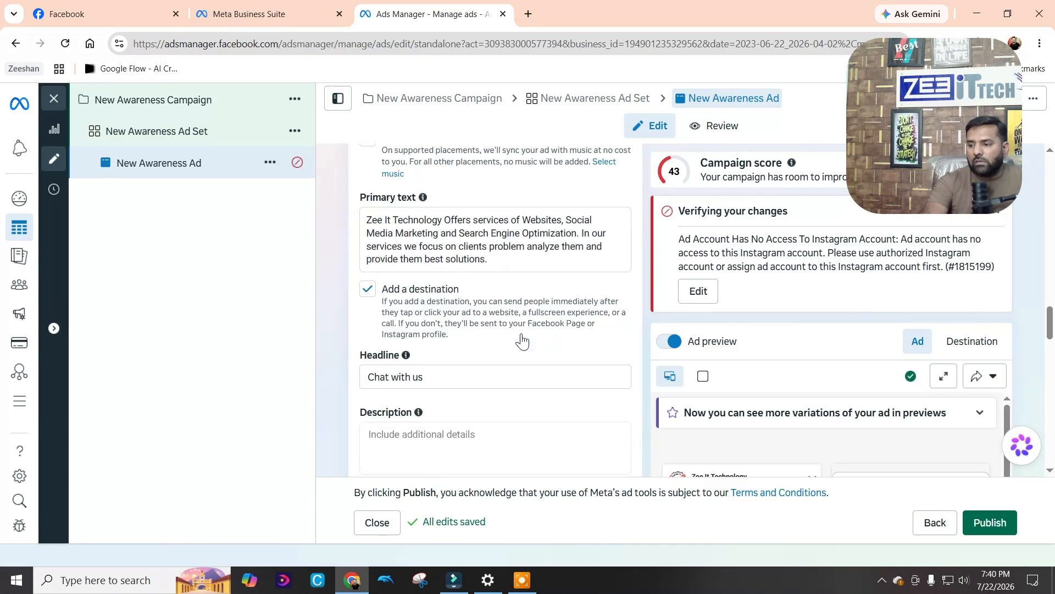
pyautogui.scroll(1, 456, 308)
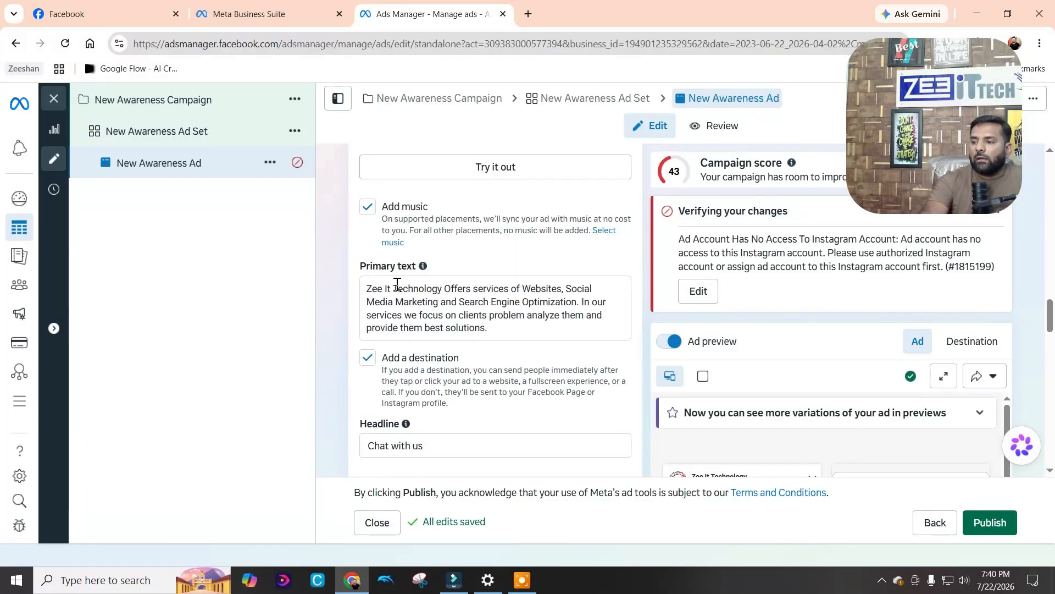
pyautogui.click(467, 310)
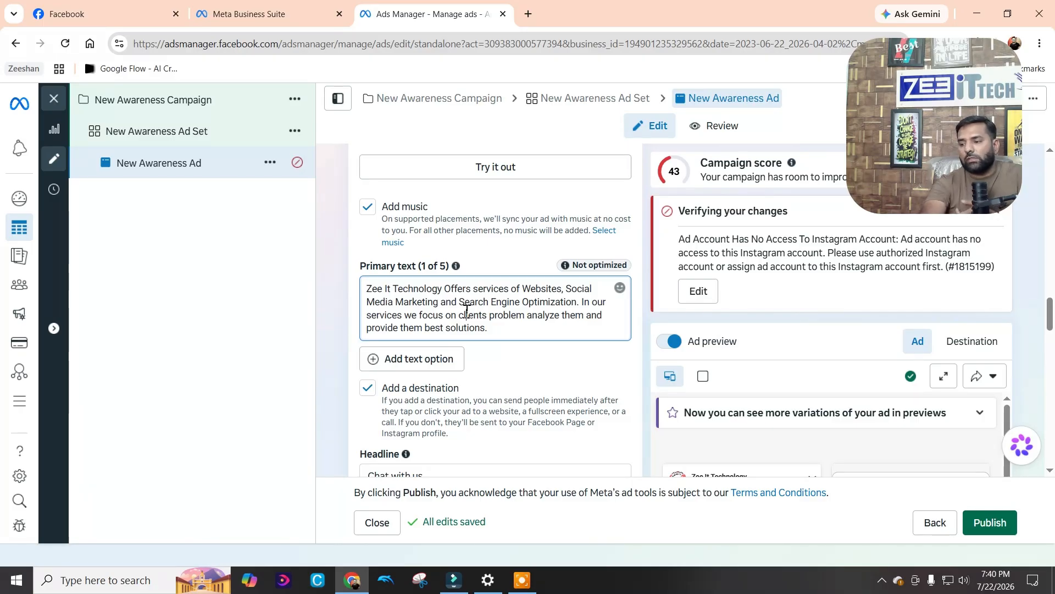
# Review the ad's primary text, headline and description fields and the available Call to action options
pyautogui.scroll(-1, 468, 313)
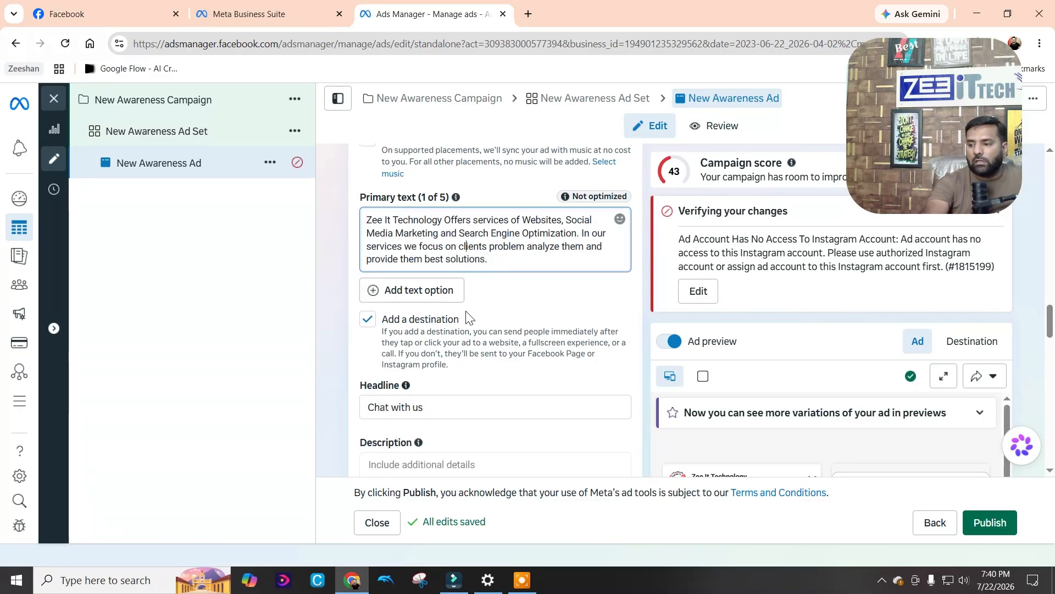
pyautogui.scroll(-1, 467, 318)
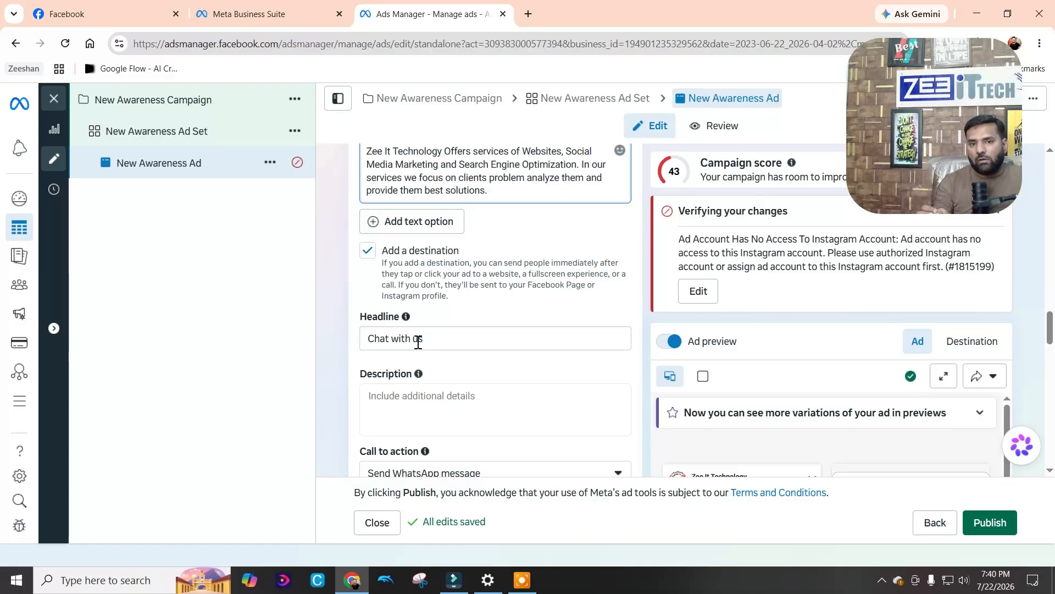
pyautogui.scroll(-2, 418, 343)
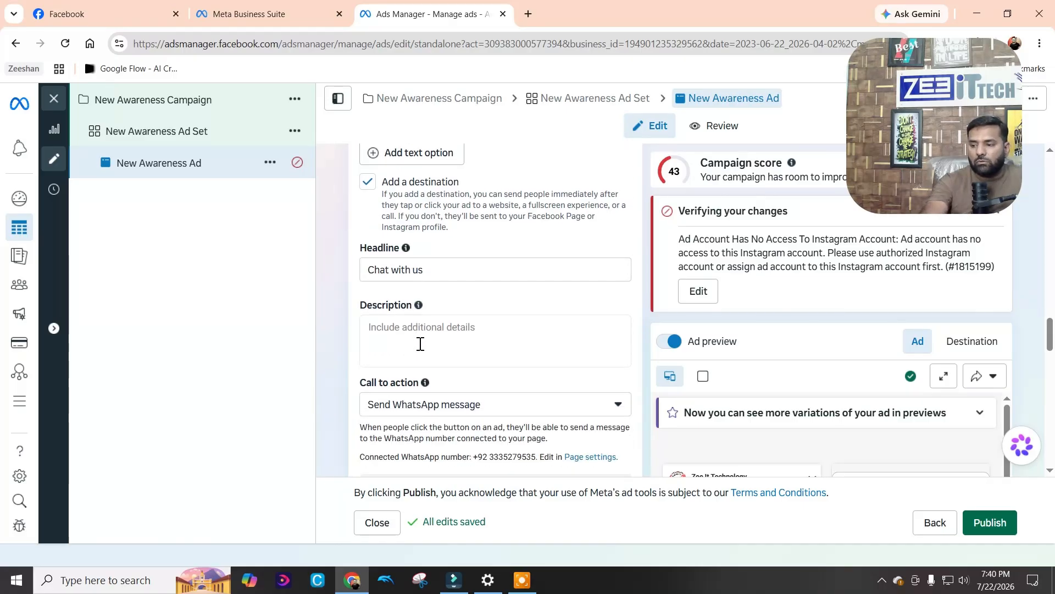
pyautogui.click(448, 345)
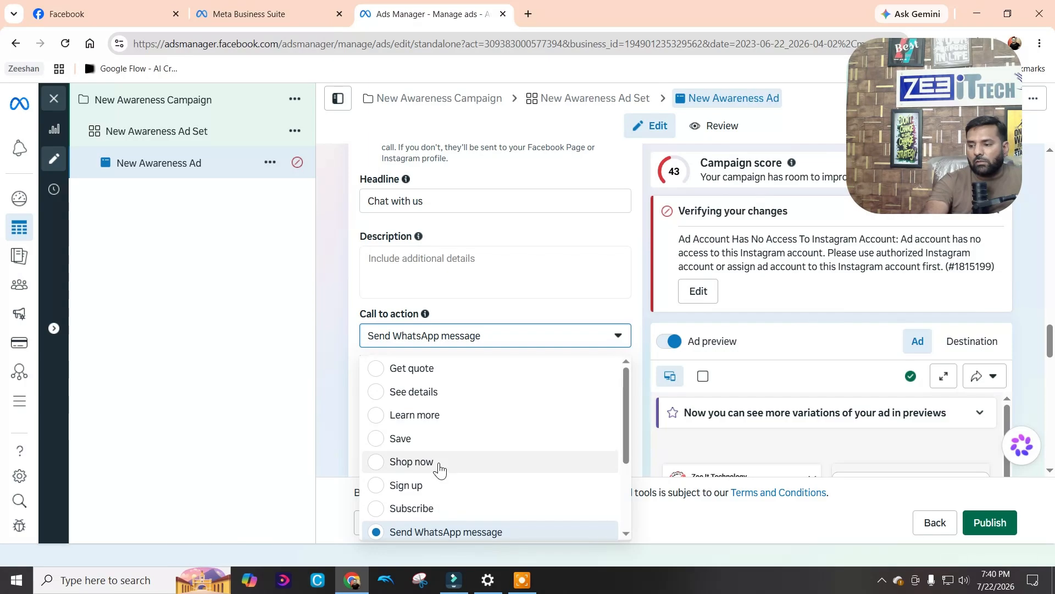
pyautogui.scroll(-2, 443, 461)
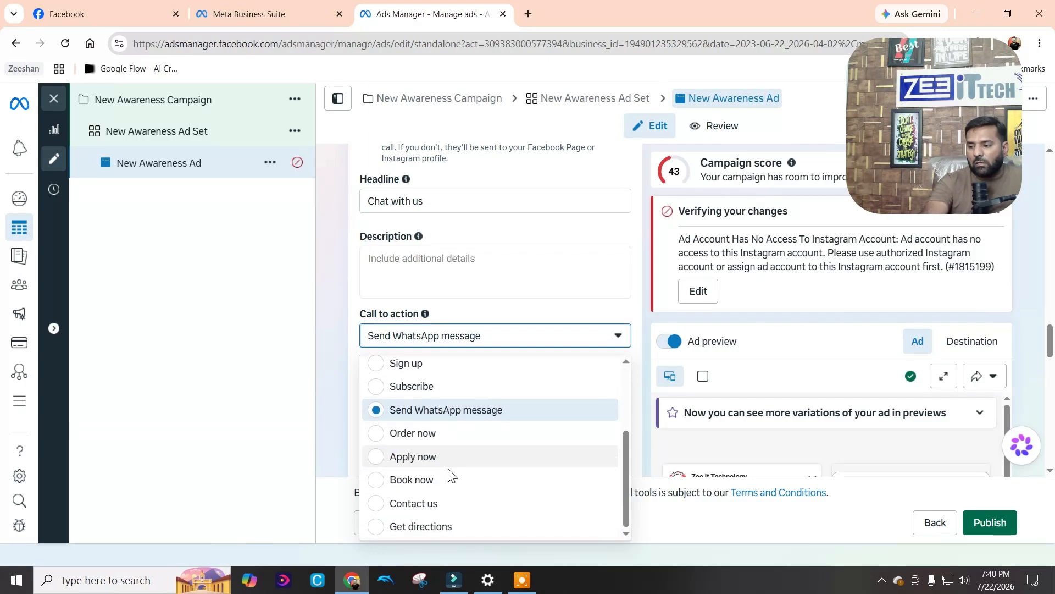
pyautogui.scroll(2, 456, 510)
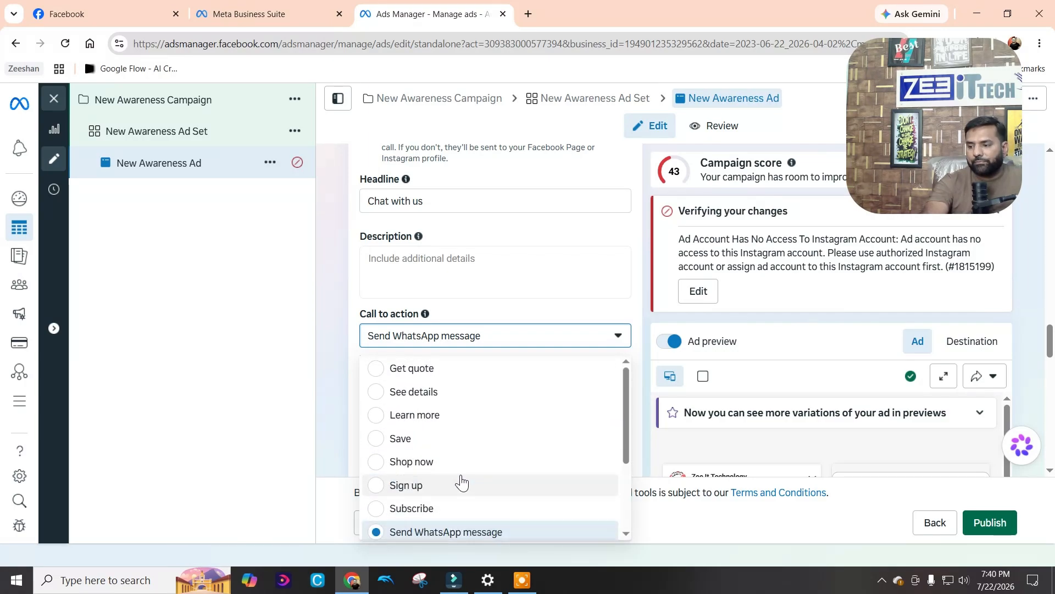
pyautogui.click(471, 425)
# Dismiss the format selection notice in Ad setup and set the ad's destination to Website
pyautogui.scroll(15, 473, 430)
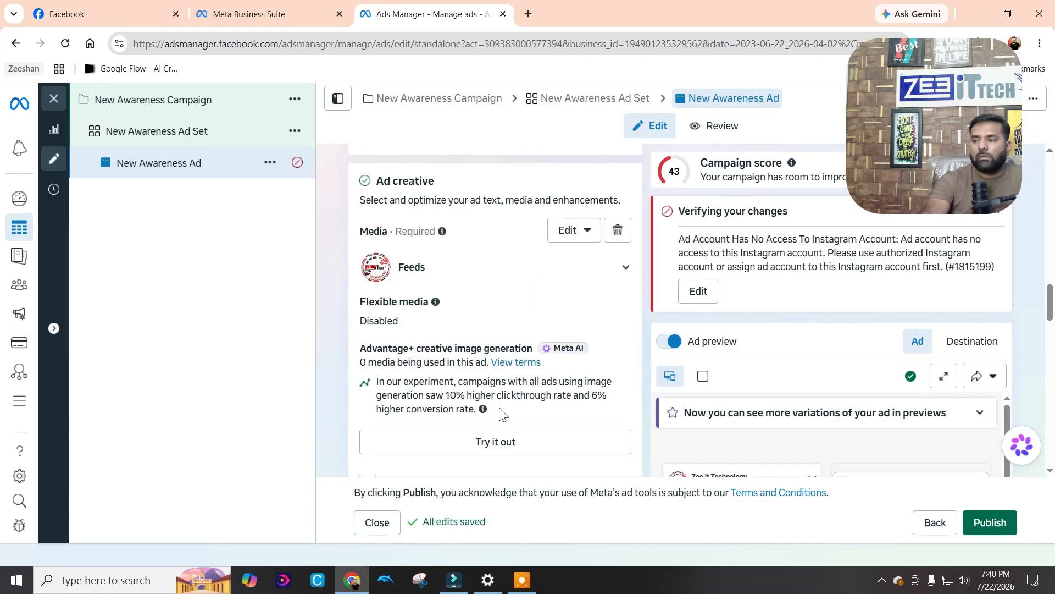
pyautogui.scroll(5, 500, 416)
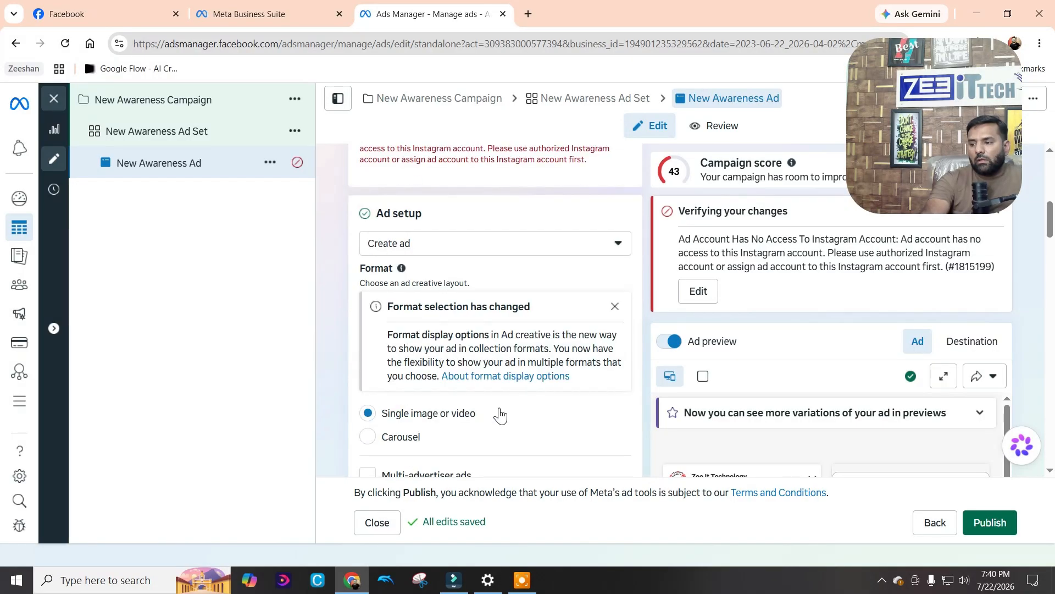
pyautogui.click(614, 307)
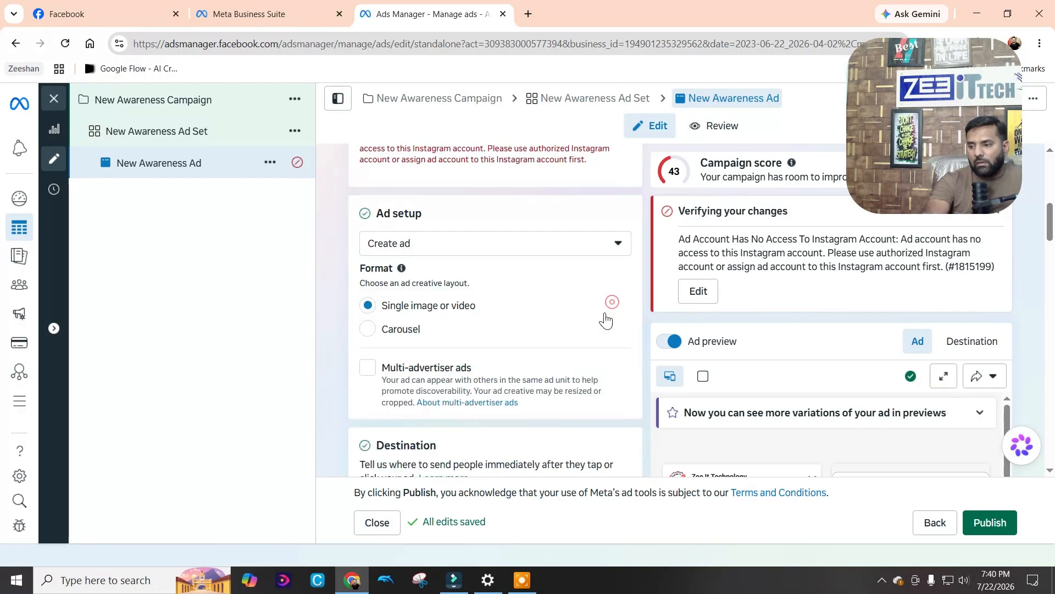
pyautogui.scroll(-4, 489, 327)
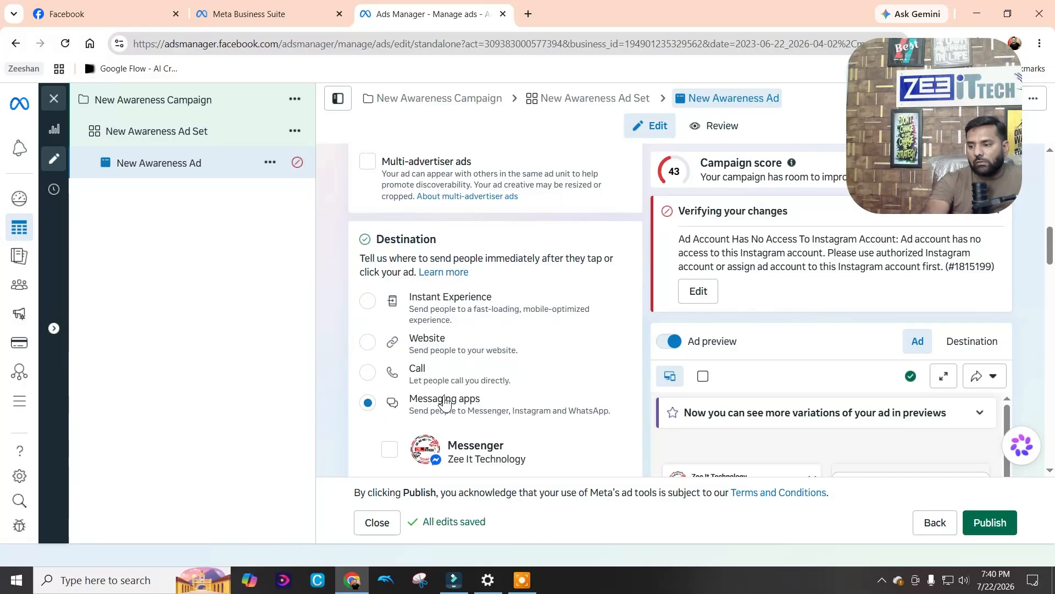
pyautogui.click(368, 342)
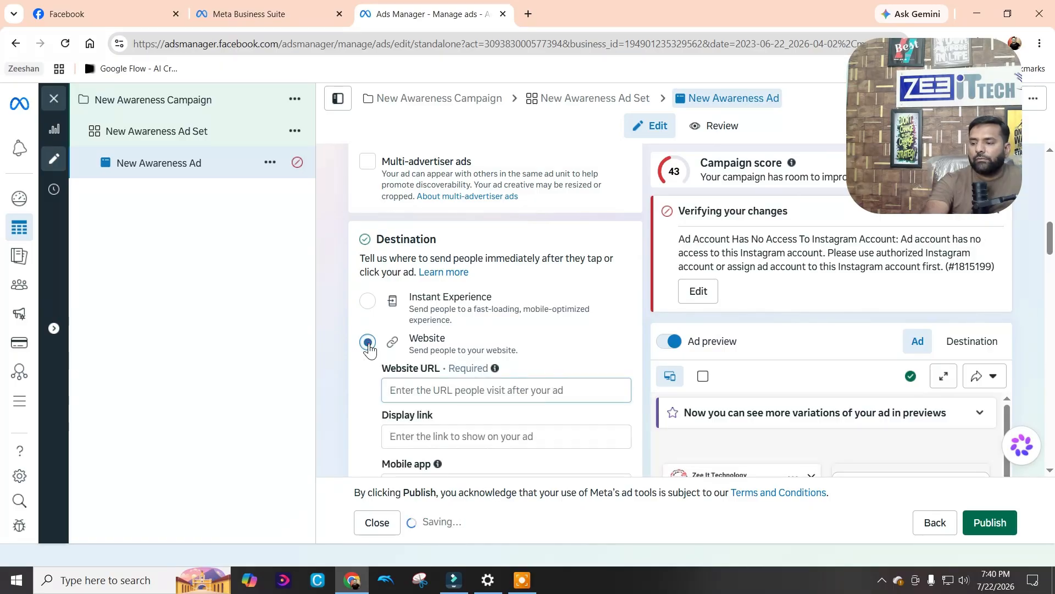
# Examine the Website destination fields, Ad creative, Creative testing, Event details, Languages and Tracking sections of the ad
pyautogui.scroll(-2, 372, 347)
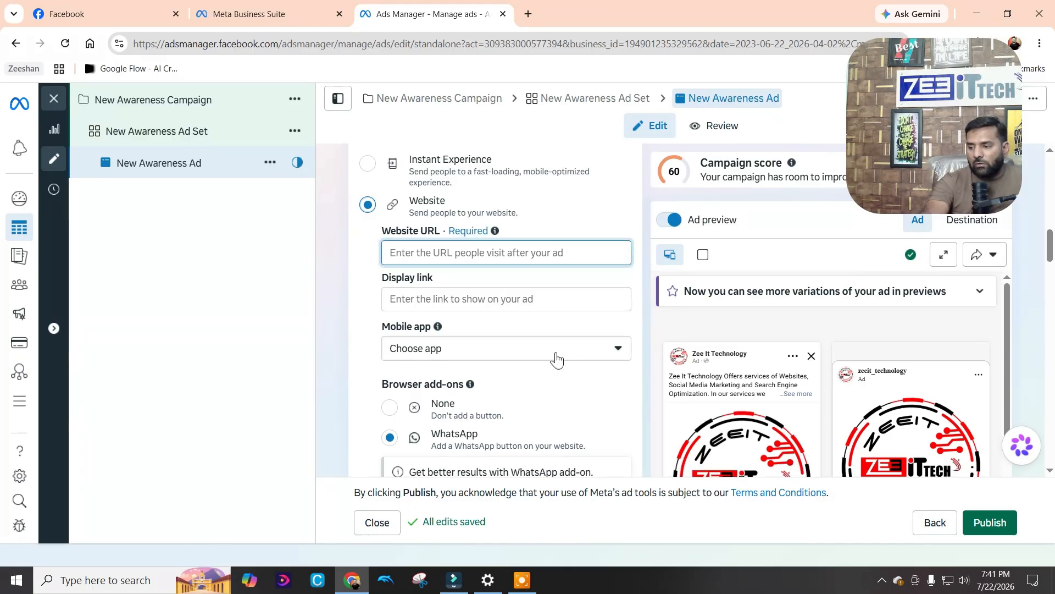
pyautogui.scroll(-2, 556, 358)
pyautogui.scroll(-5, 557, 359)
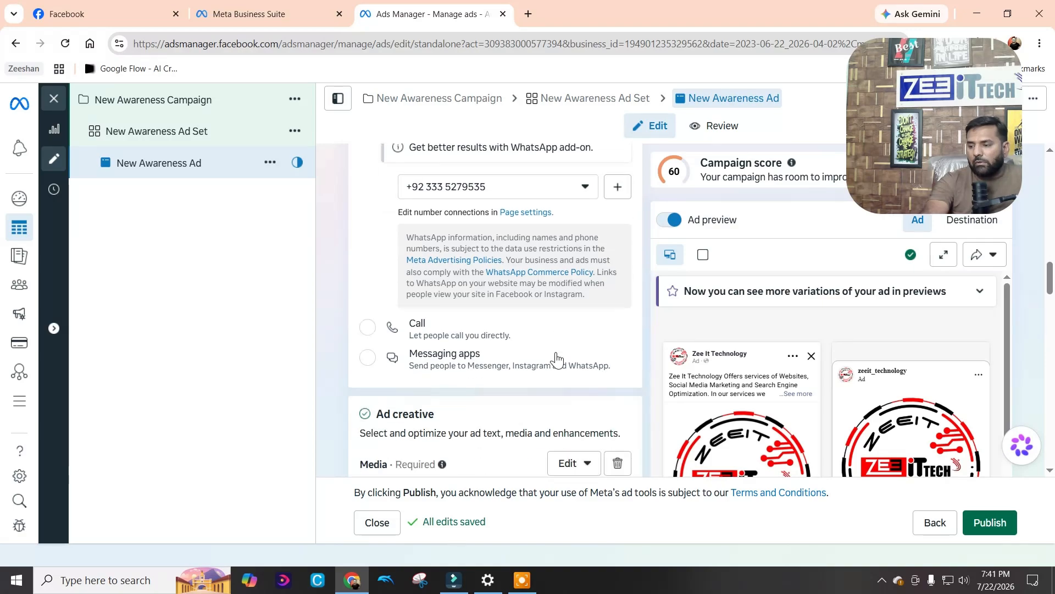
pyautogui.scroll(-3, 557, 359)
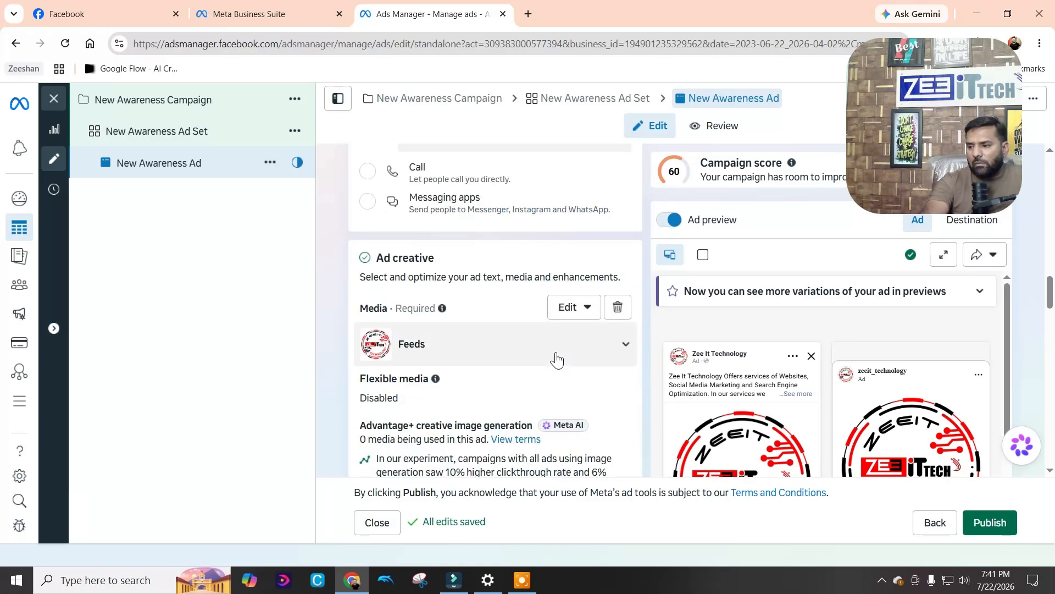
pyautogui.scroll(-4, 556, 359)
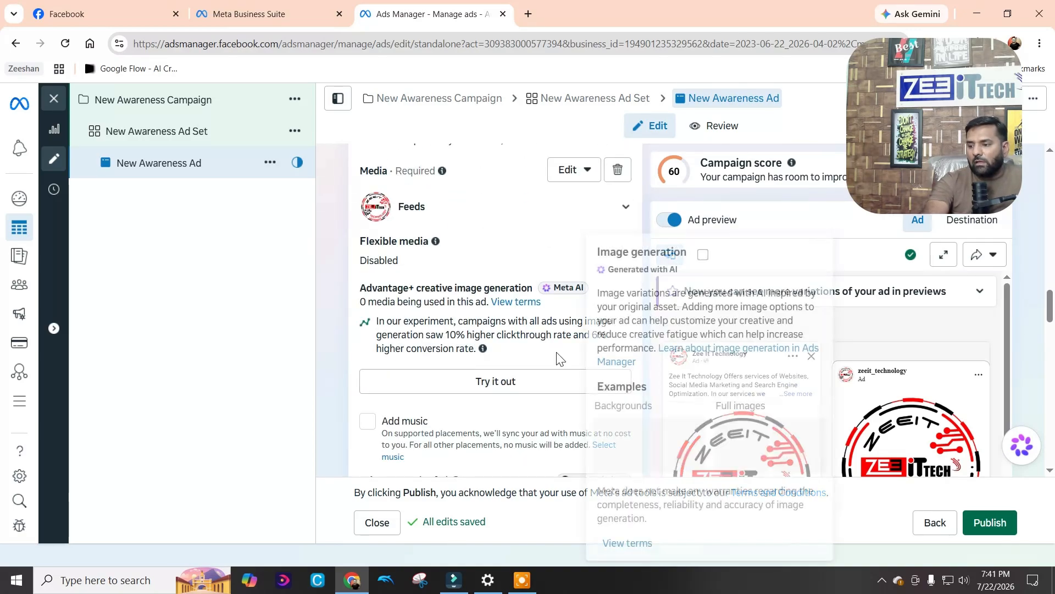
pyautogui.scroll(-8, 557, 358)
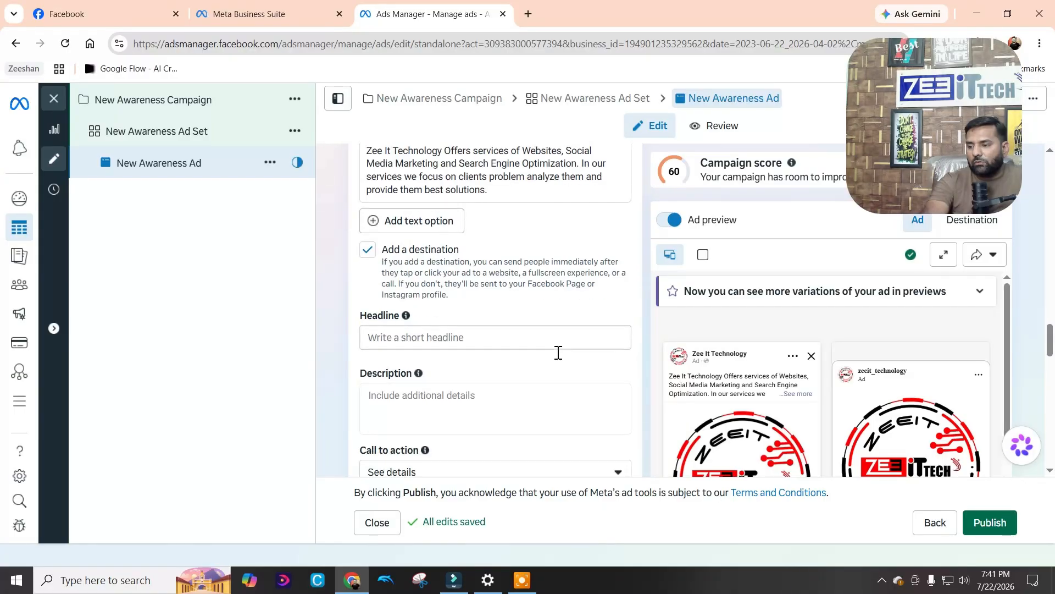
pyautogui.scroll(-3, 557, 352)
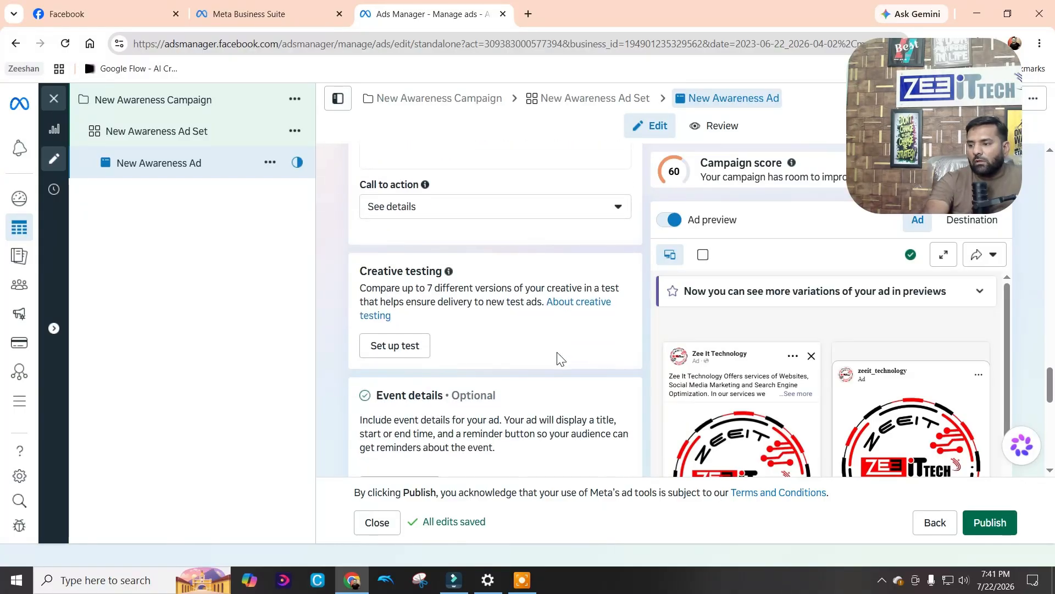
pyautogui.scroll(-1, 443, 341)
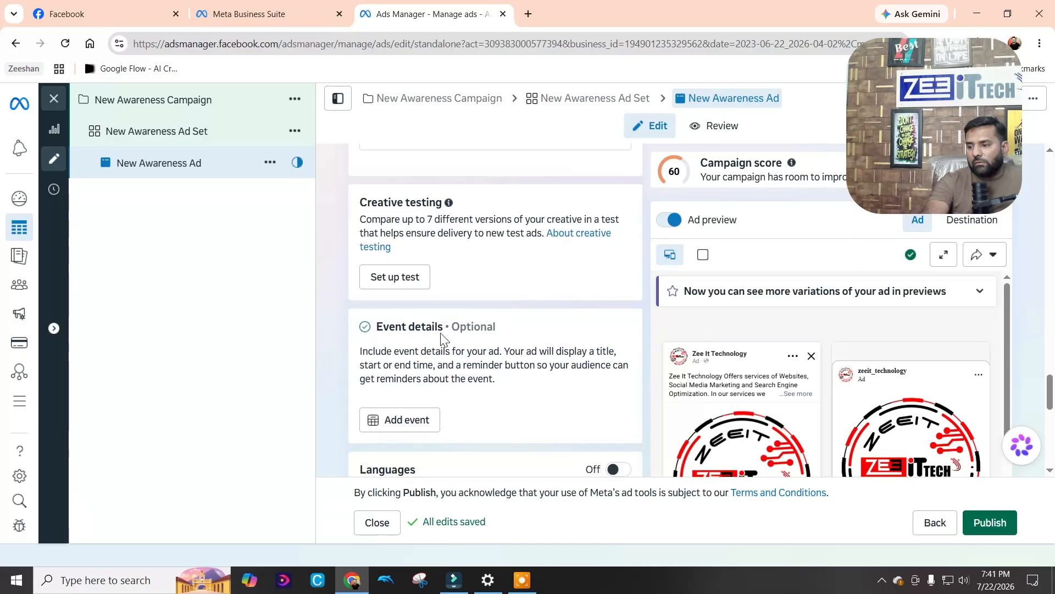
pyautogui.scroll(-6, 429, 321)
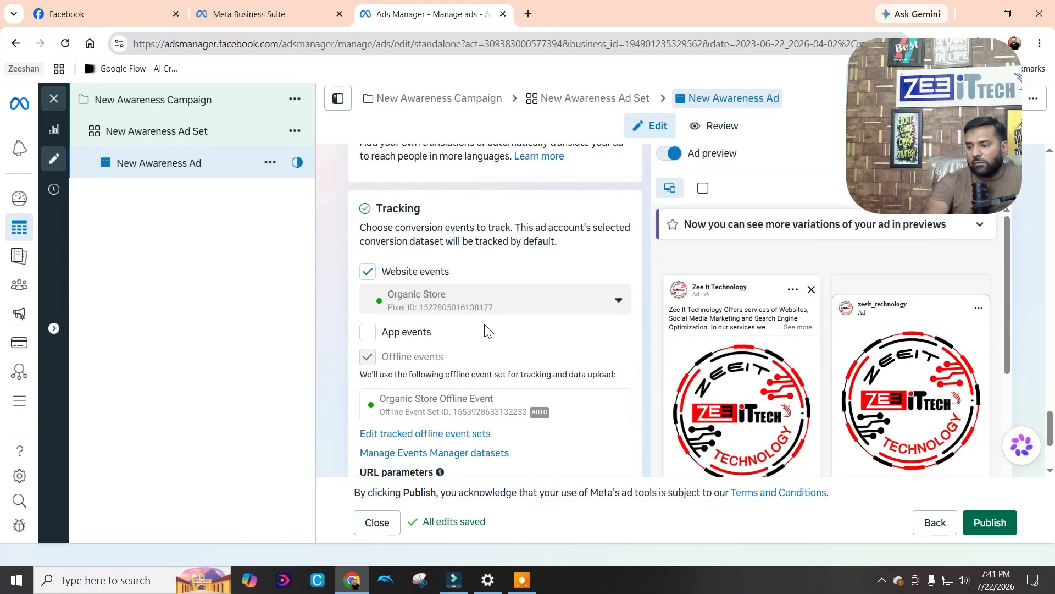
pyautogui.scroll(-3, 503, 333)
pyautogui.scroll(10, 519, 352)
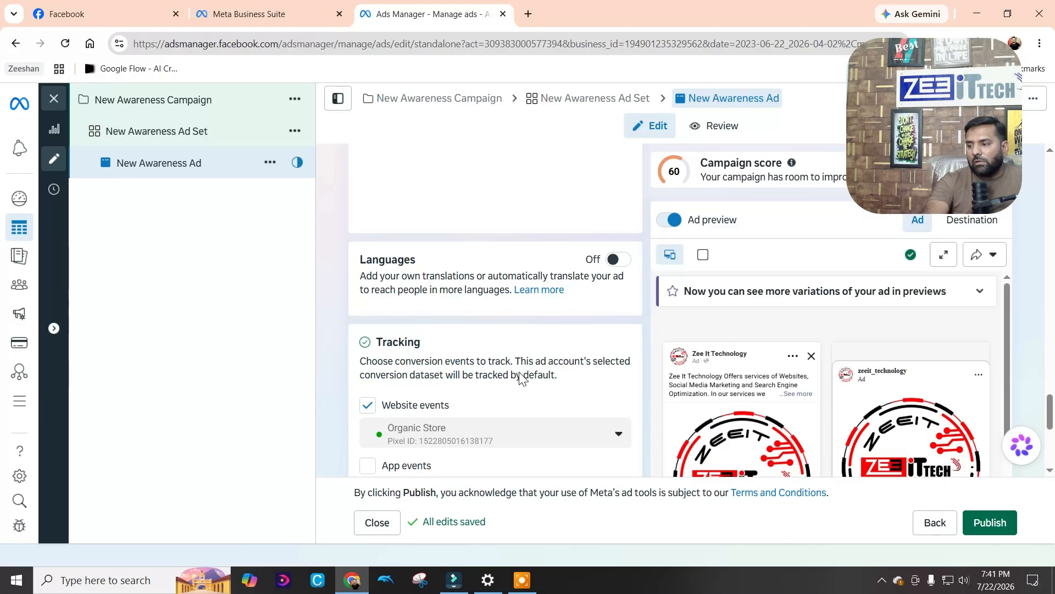
# Replace the ad's media with the 2048 × 1363 account image "40% Final S..." and proceed to cropping
pyautogui.scroll(10, 521, 379)
pyautogui.scroll(-3, 520, 380)
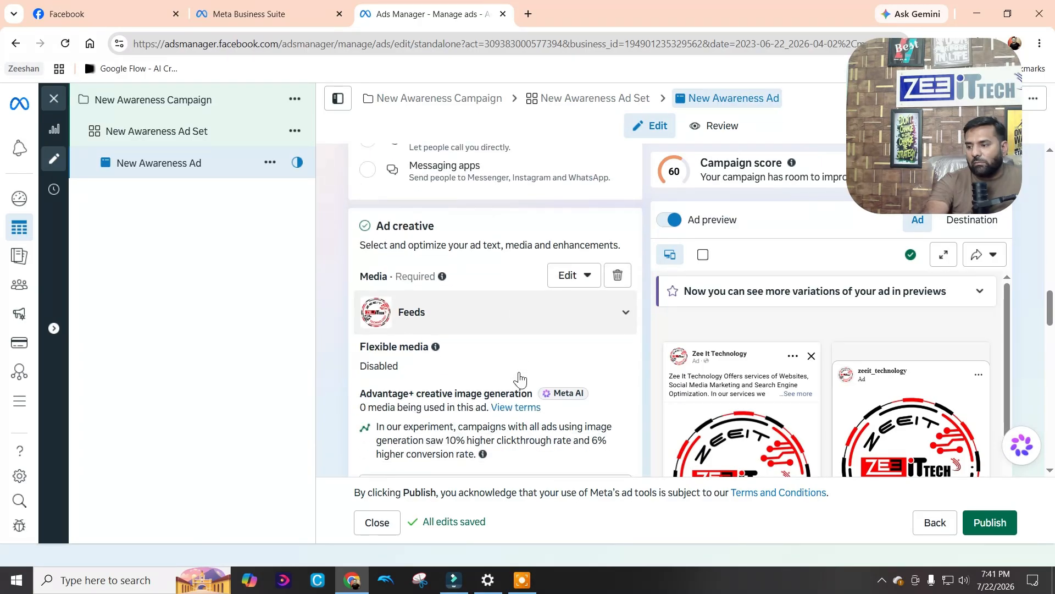
pyautogui.click(583, 287)
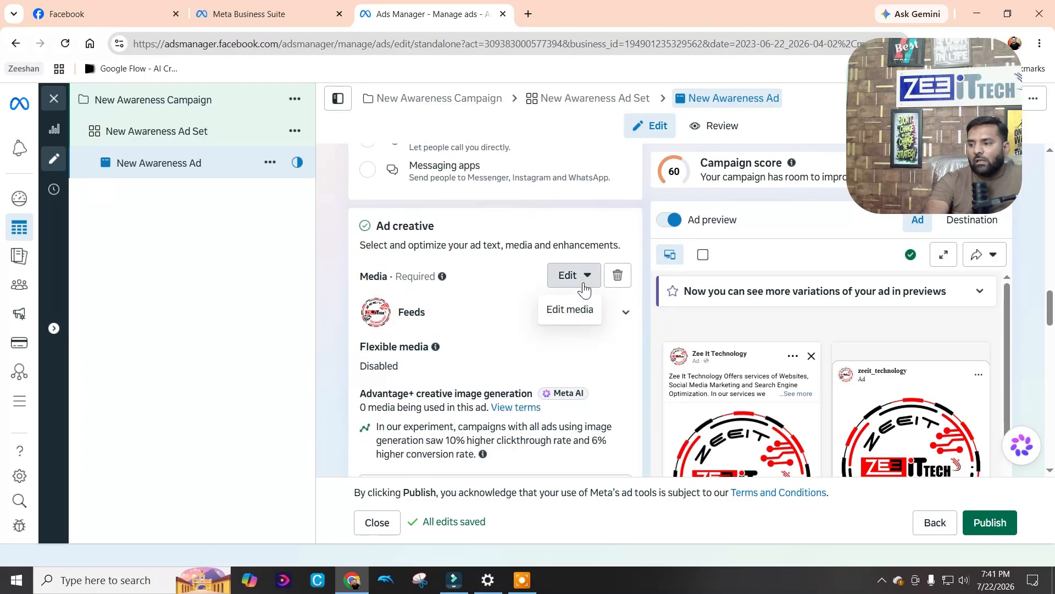
pyautogui.click(572, 309)
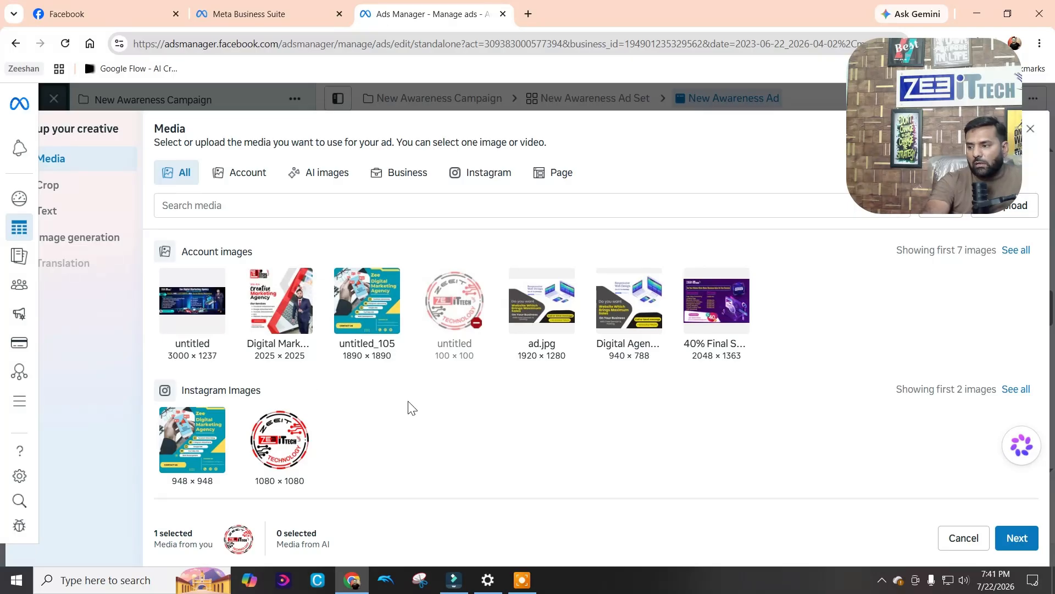
pyautogui.click(717, 314)
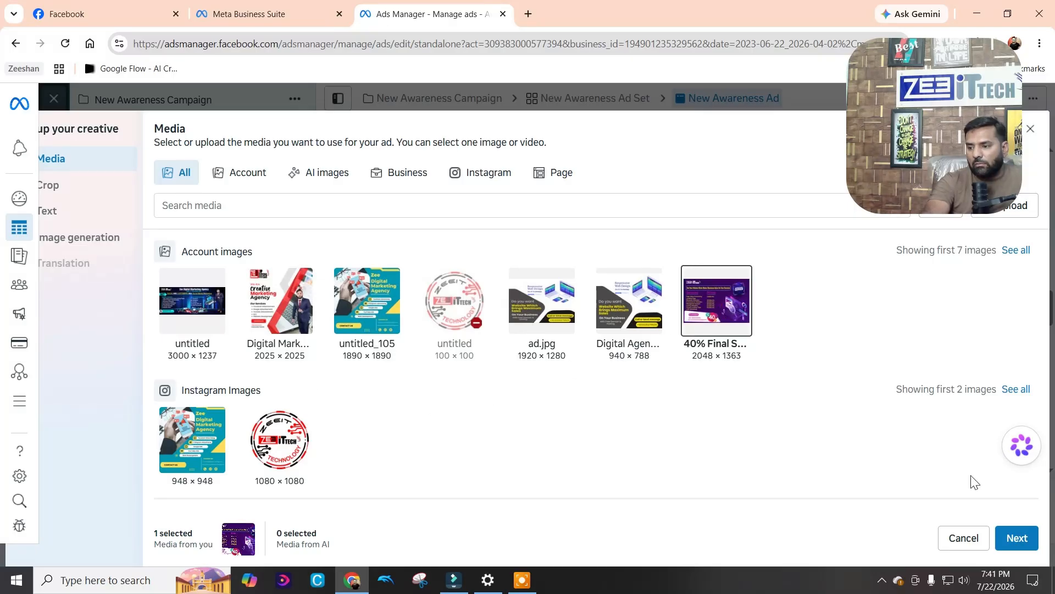
pyautogui.click(1018, 539)
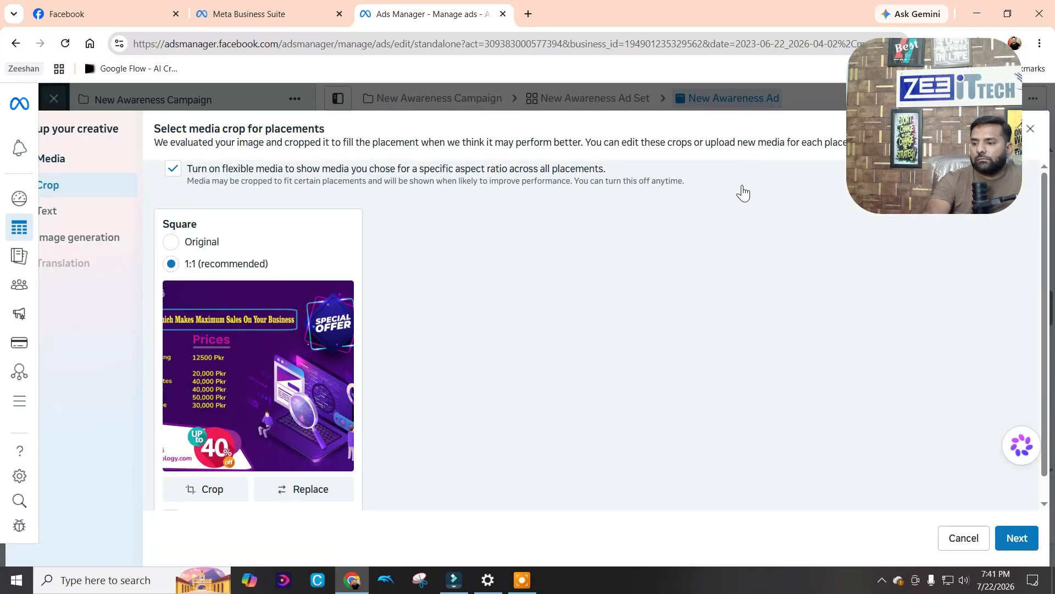
# Set the Square placement's media crop to Original and continue to the ad text
pyautogui.moveTo(928, 168); pyautogui.dragTo(873, 145)
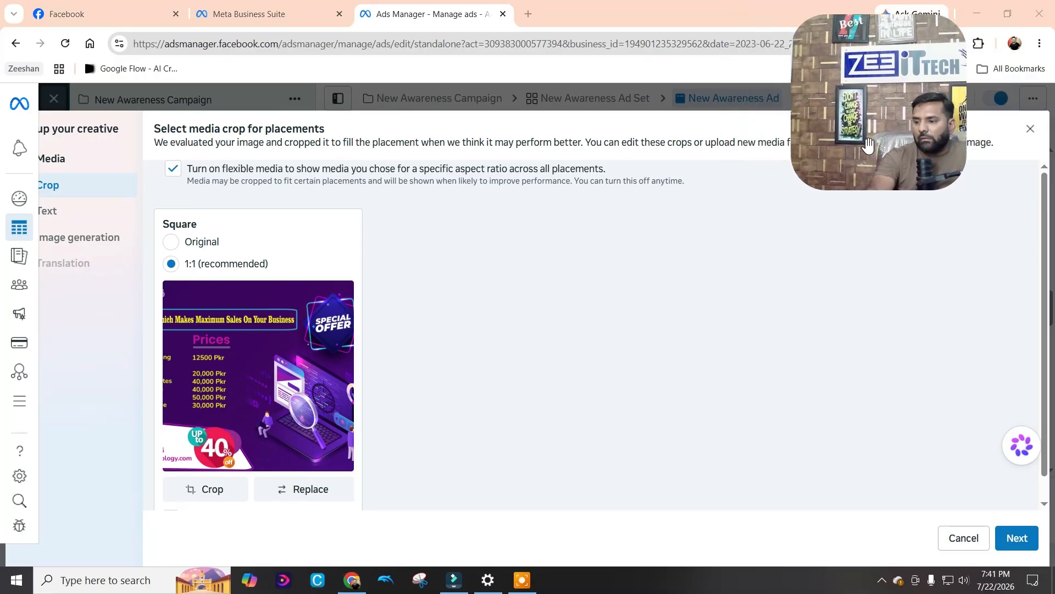
pyautogui.click(175, 245)
pyautogui.scroll(-2, 217, 406)
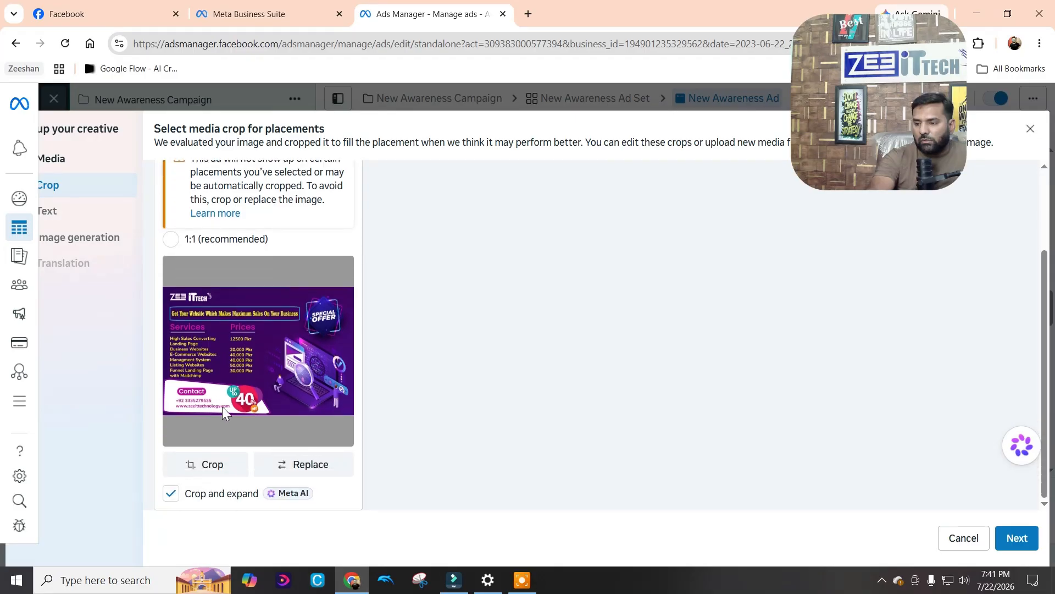
pyautogui.click(1026, 538)
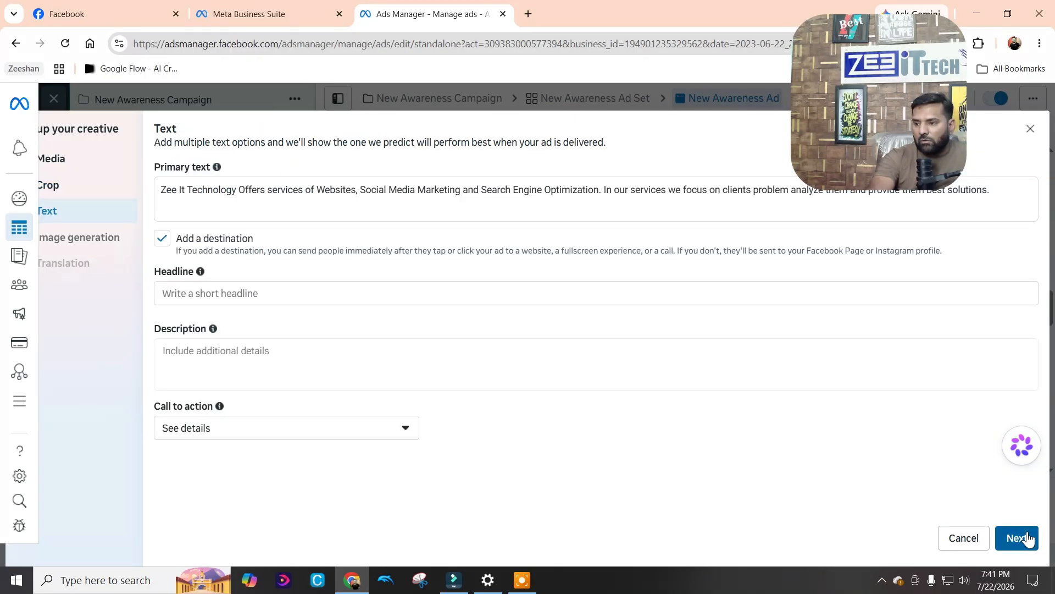
# Look through the Call to action options, choose Learn more and continue to the image generation stage
pyautogui.click(273, 436)
pyautogui.scroll(-3, 292, 399)
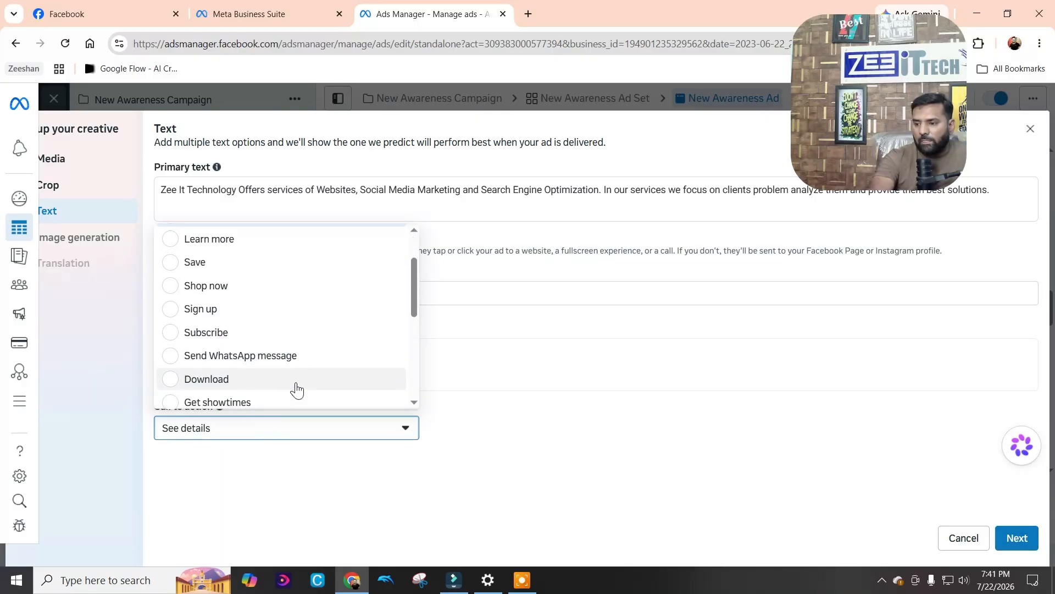
pyautogui.scroll(-5, 297, 390)
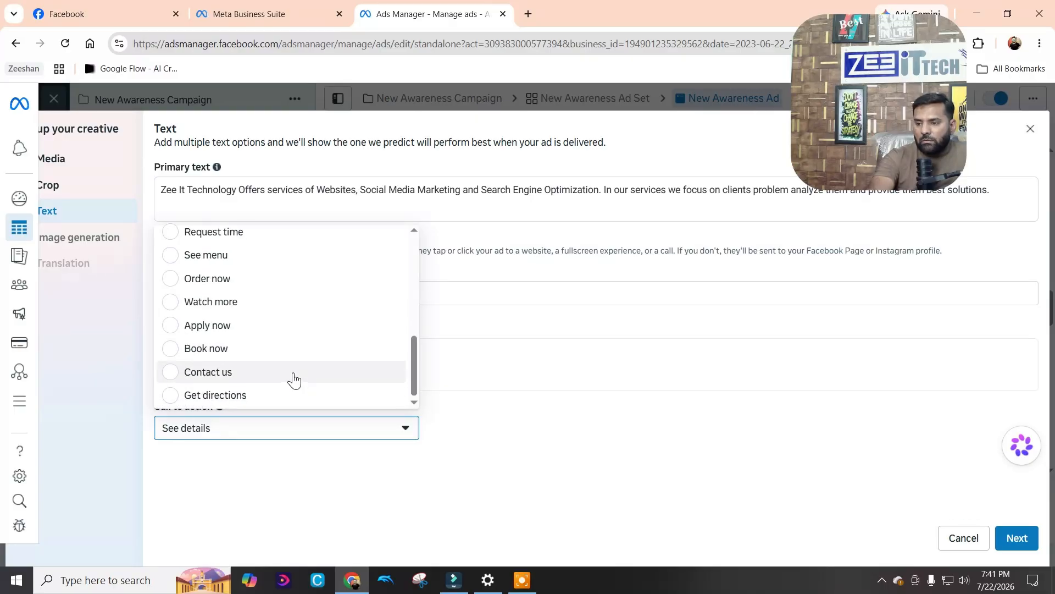
pyautogui.scroll(8, 291, 376)
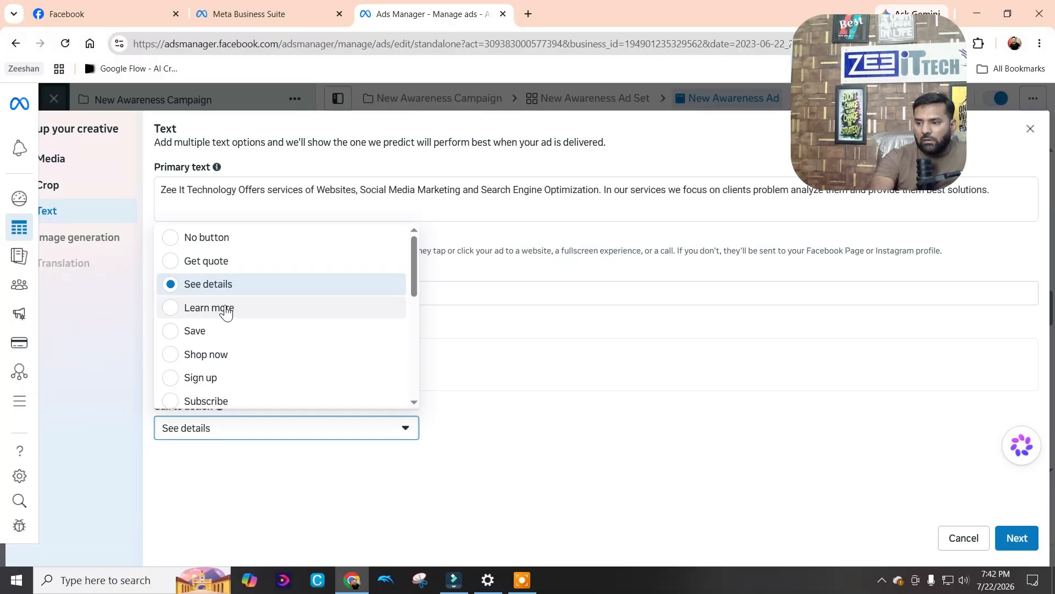
pyautogui.scroll(-7, 226, 309)
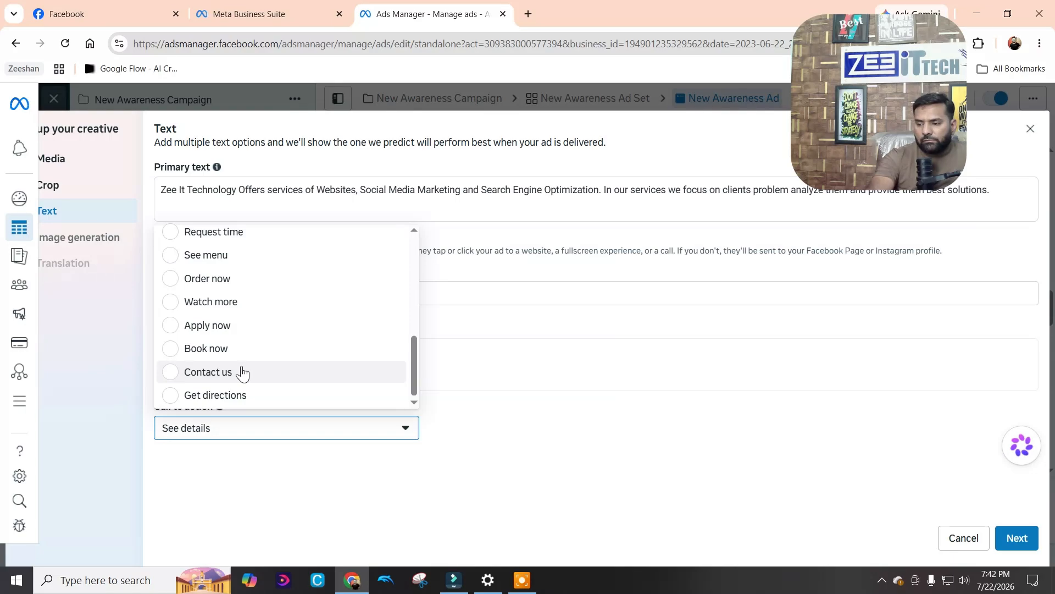
pyautogui.scroll(3, 243, 373)
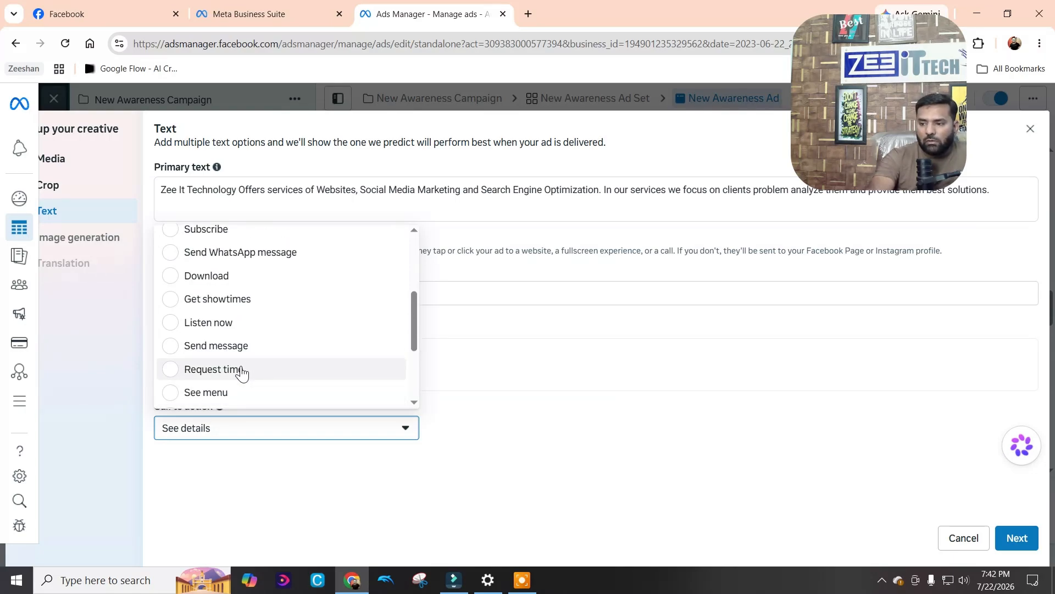
pyautogui.scroll(3, 242, 374)
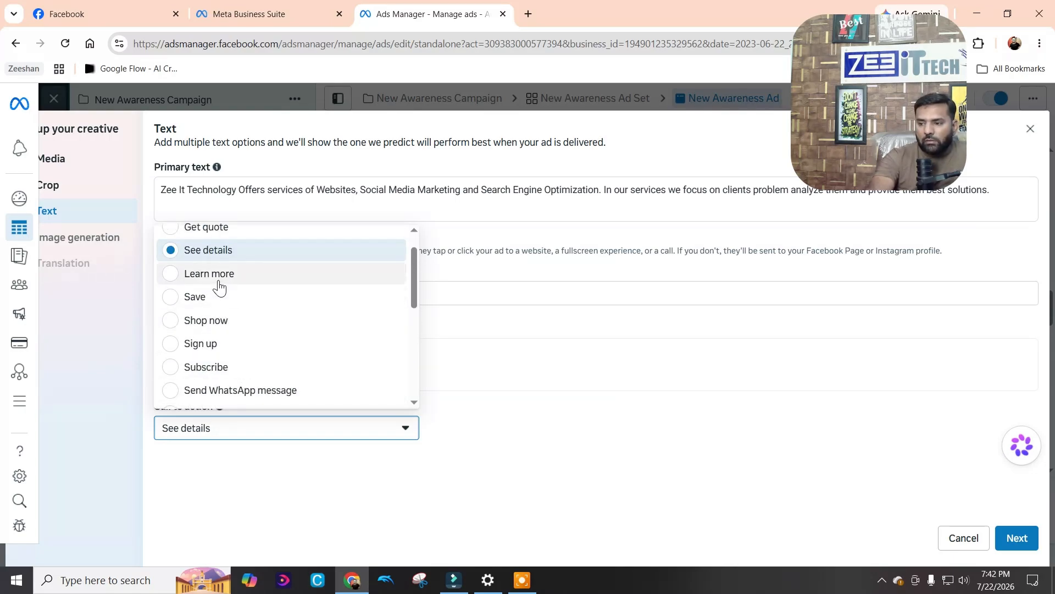
pyautogui.click(218, 280)
pyautogui.click(1011, 539)
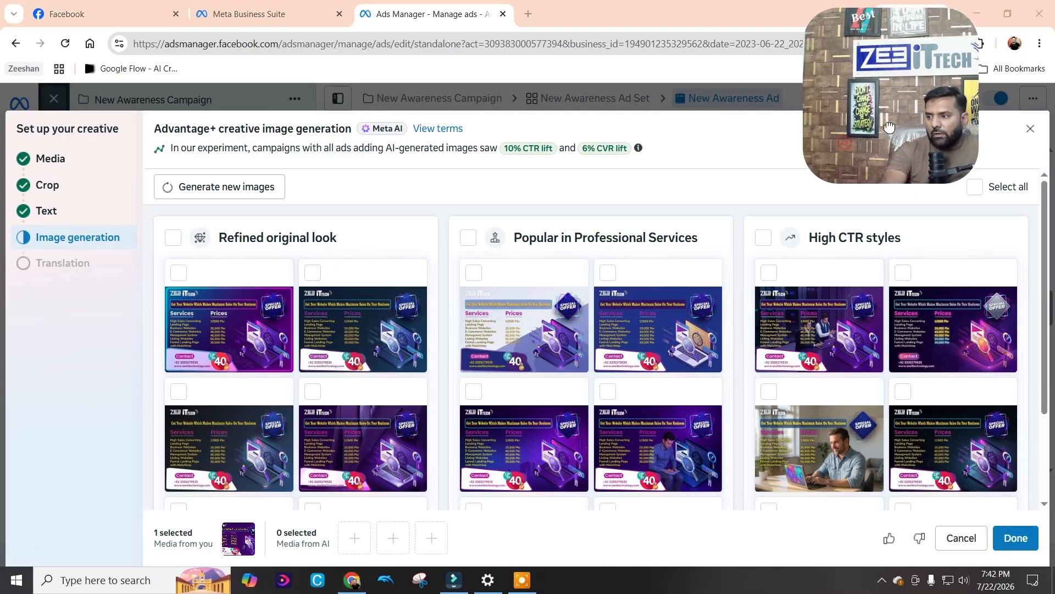
# Add the first AI-generated image under Refined original look to the ad's media and finish the creative setup
pyautogui.scroll(-2, 506, 329)
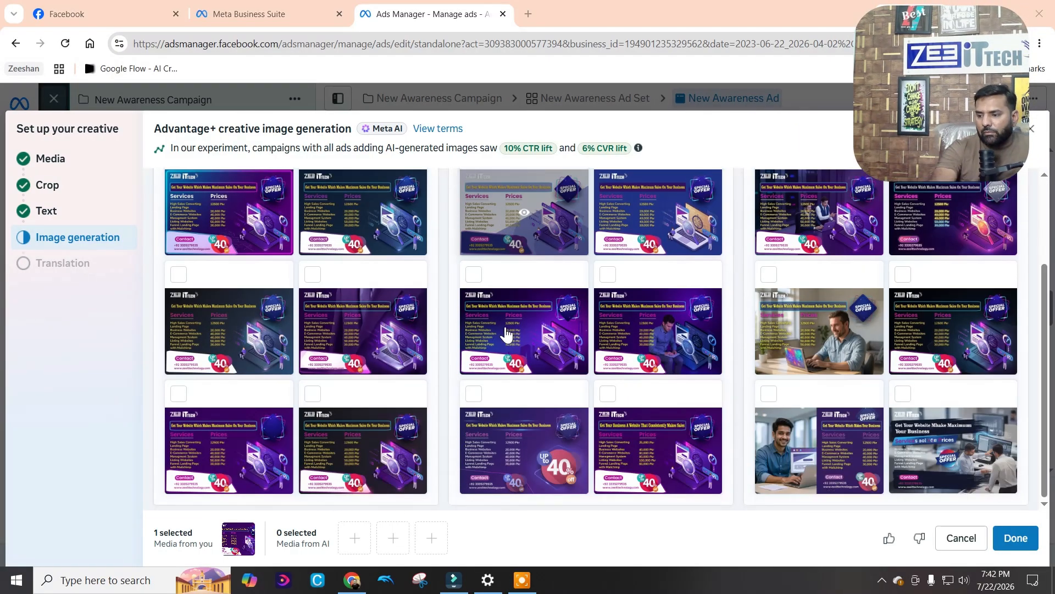
pyautogui.scroll(2, 506, 332)
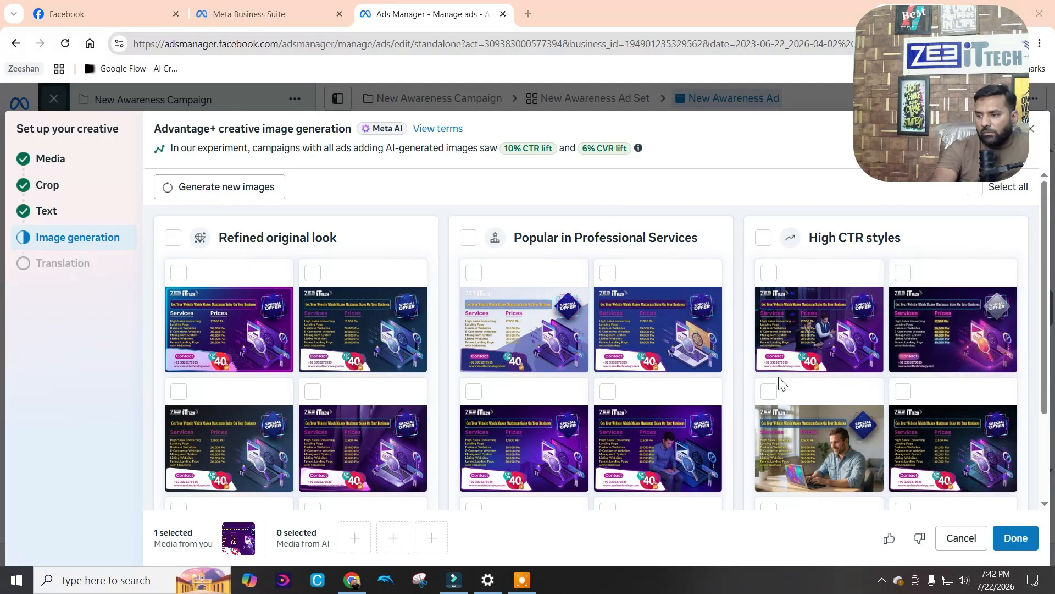
pyautogui.scroll(-2, 780, 385)
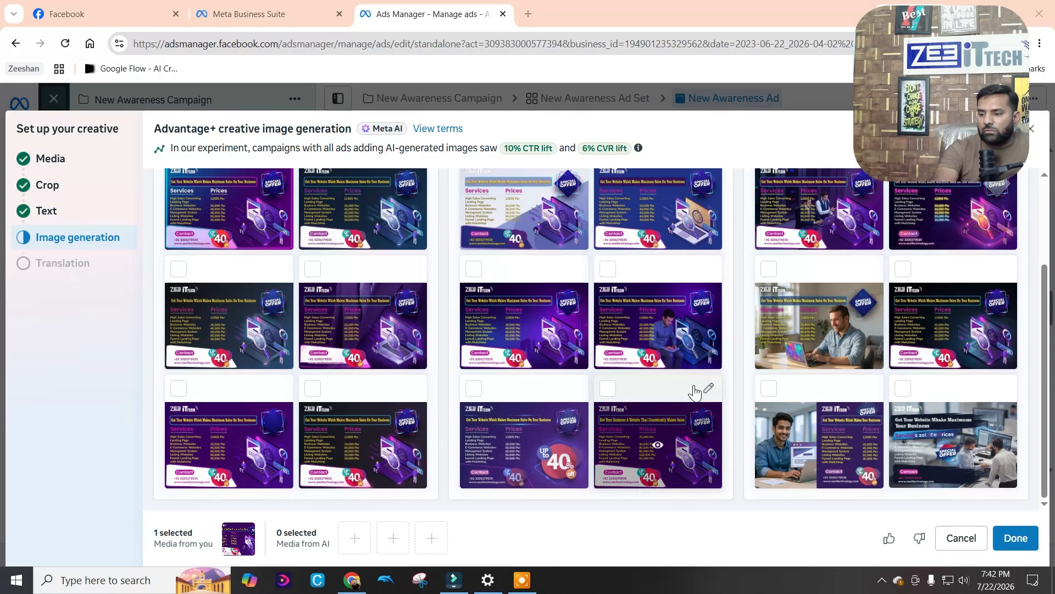
pyautogui.scroll(2, 689, 399)
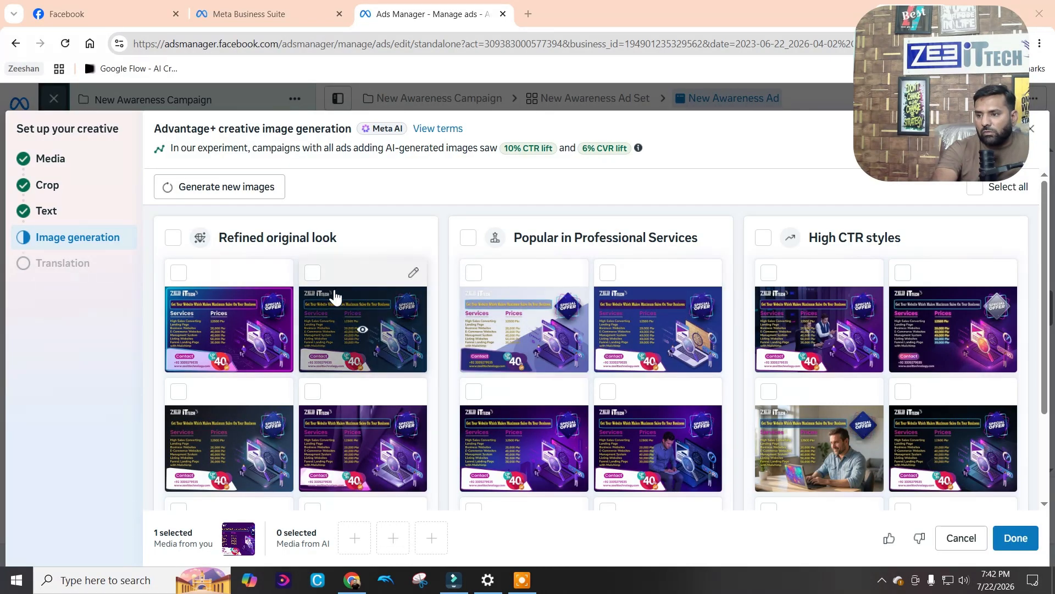
pyautogui.click(249, 347)
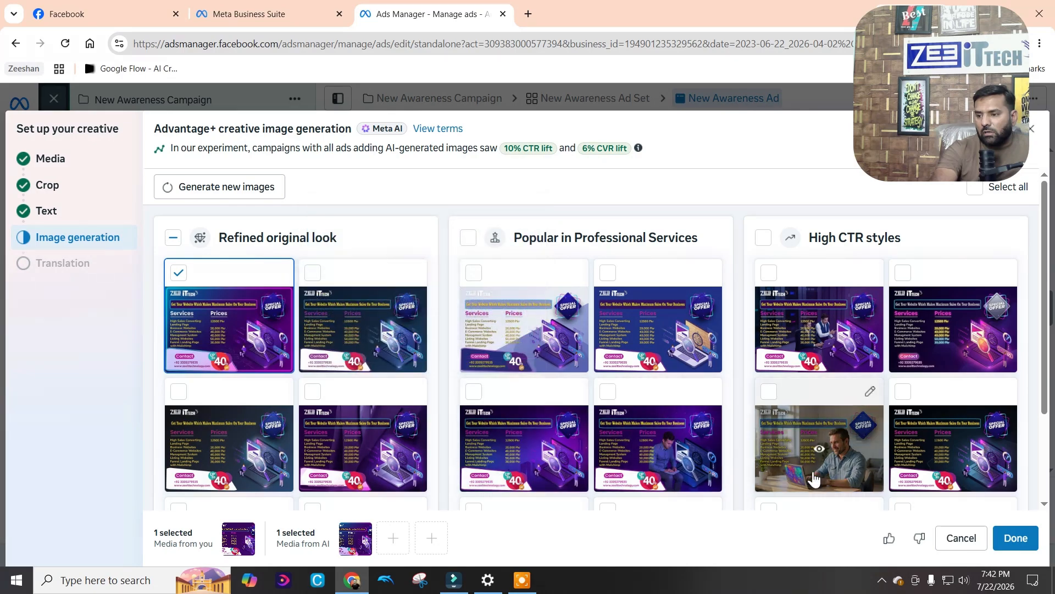
pyautogui.scroll(-1, 943, 431)
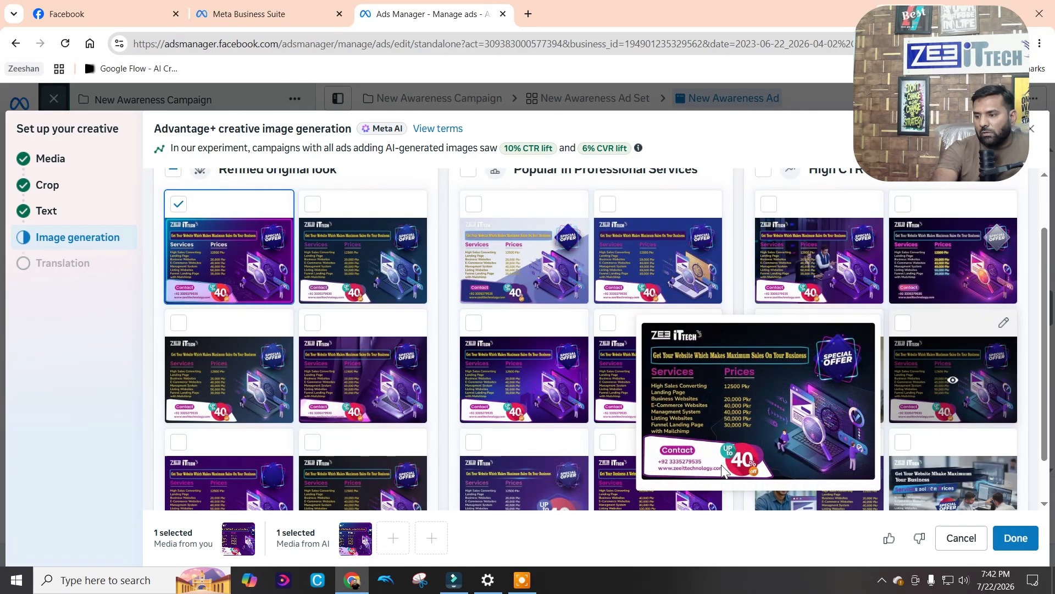
pyautogui.click(1018, 544)
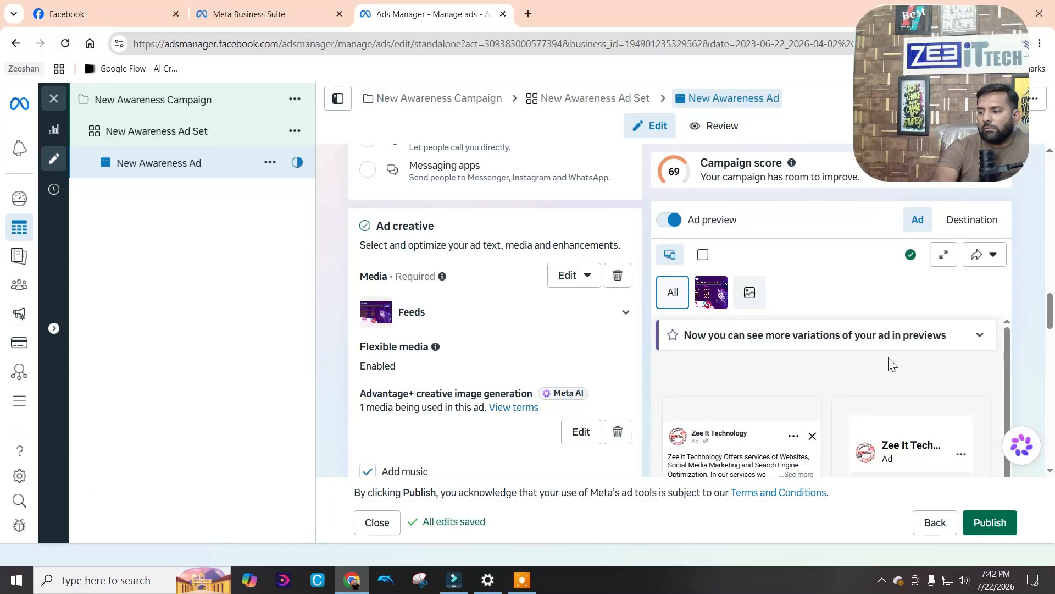
# Turn off Add music in the Ad creative section
pyautogui.scroll(-3, 888, 358)
pyautogui.scroll(1, 889, 363)
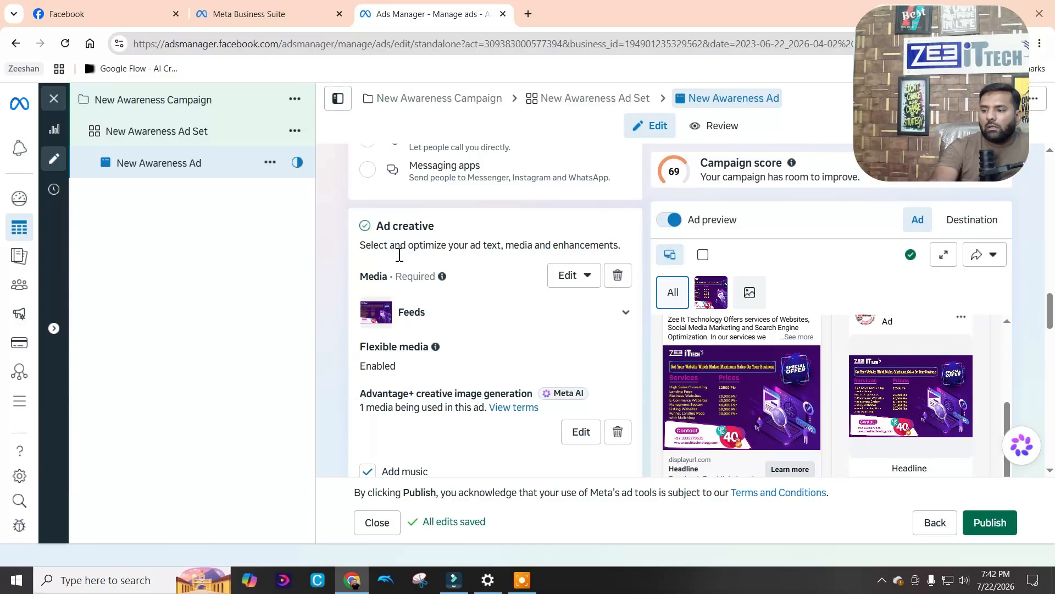
pyautogui.scroll(-3, 470, 338)
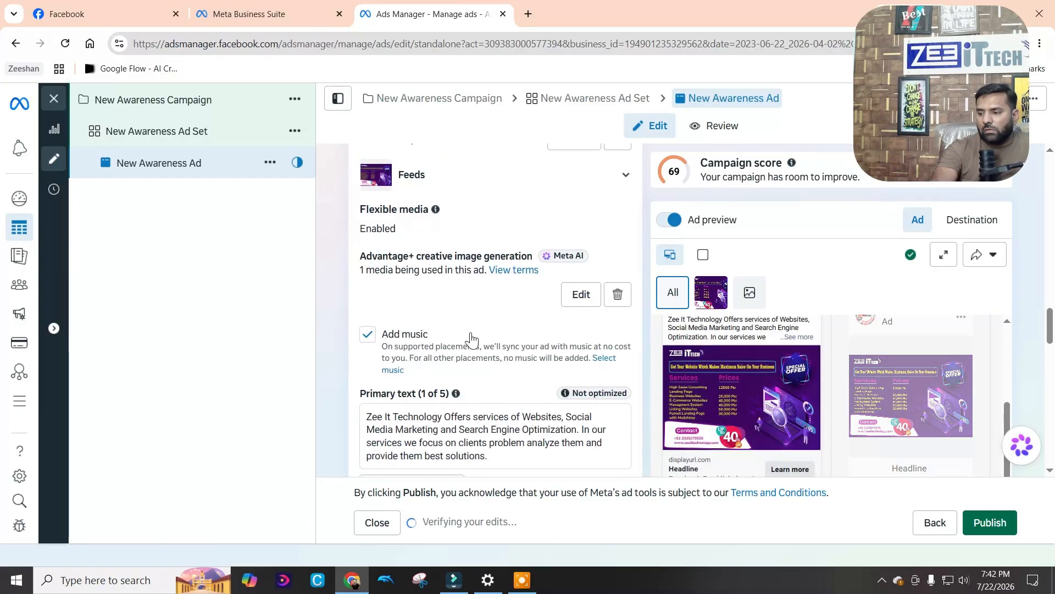
pyautogui.click(385, 336)
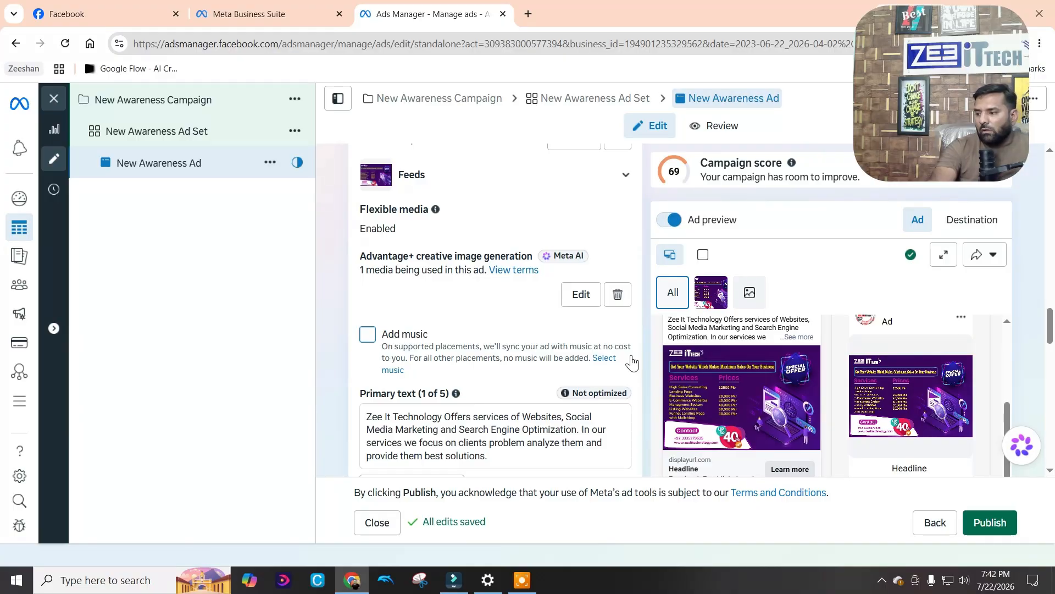
# Review the headline, description, Languages and Tracking settings of the ad, including the datasets available for Website events
pyautogui.scroll(-5, 632, 360)
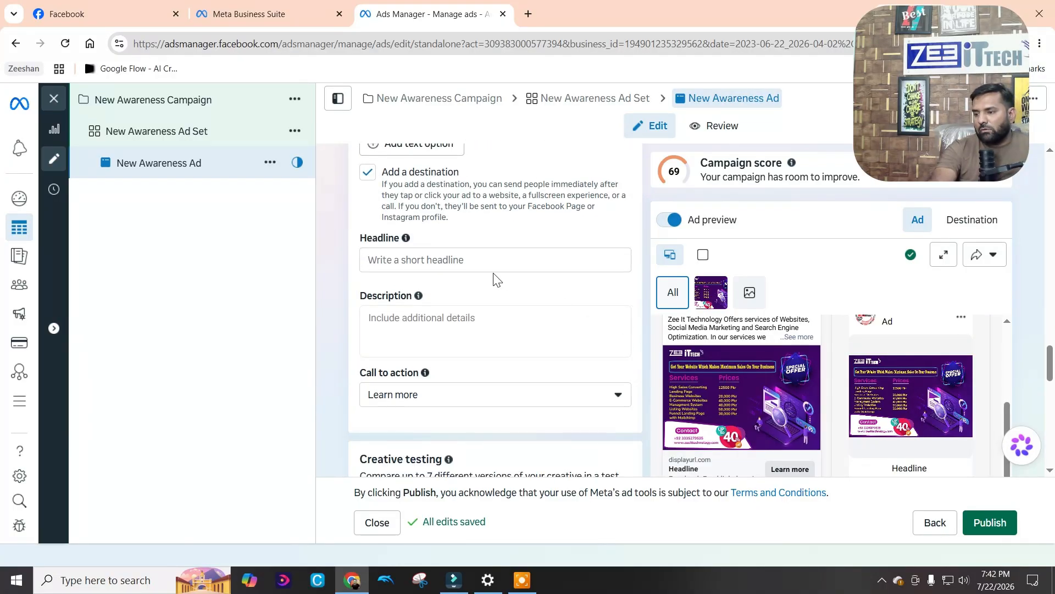
pyautogui.scroll(-6, 490, 302)
pyautogui.scroll(-3, 491, 316)
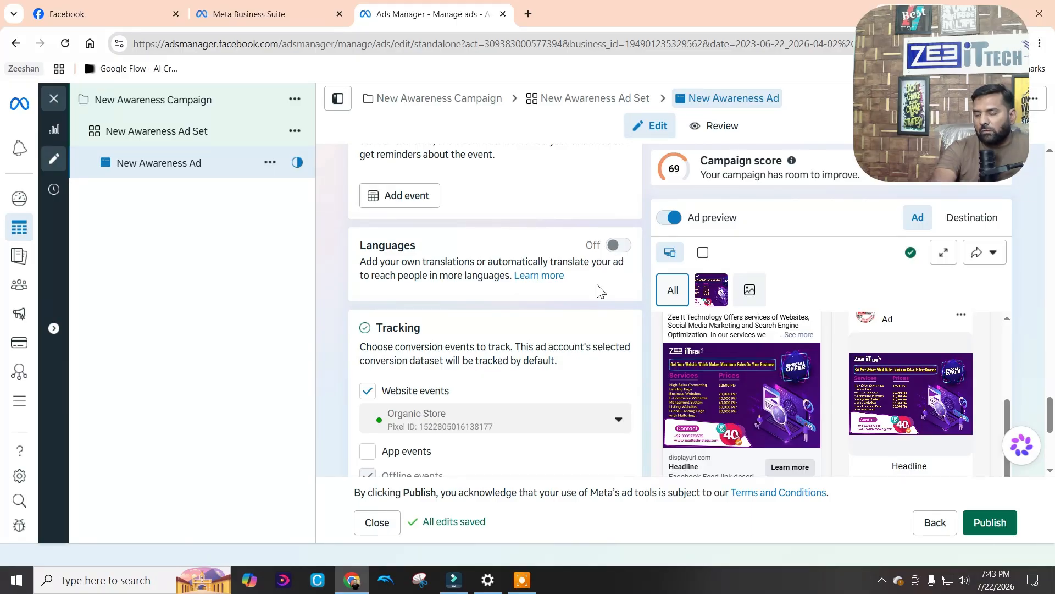
pyautogui.scroll(-1, 550, 346)
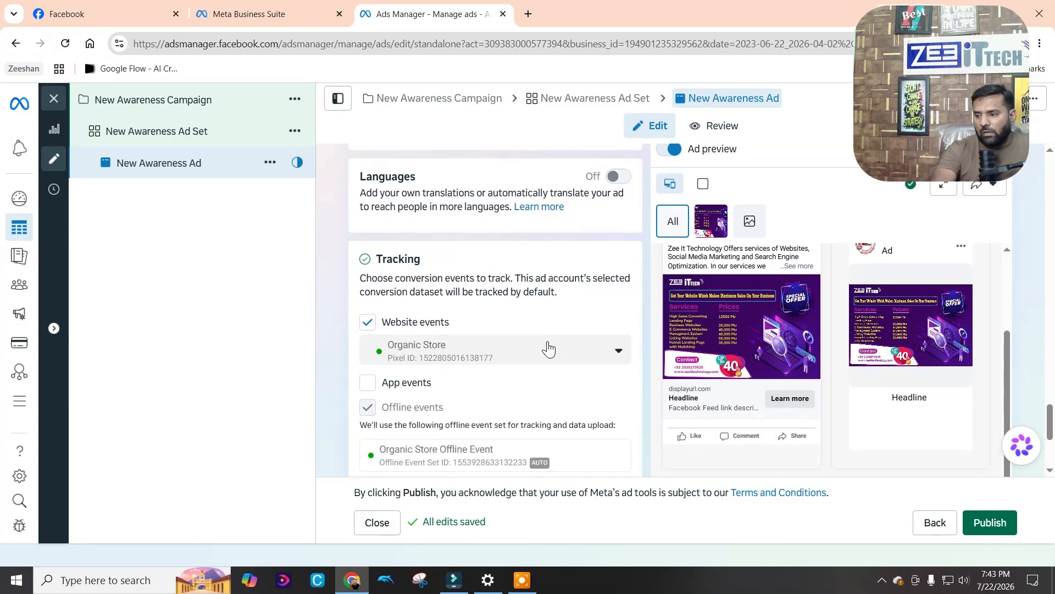
pyautogui.click(449, 350)
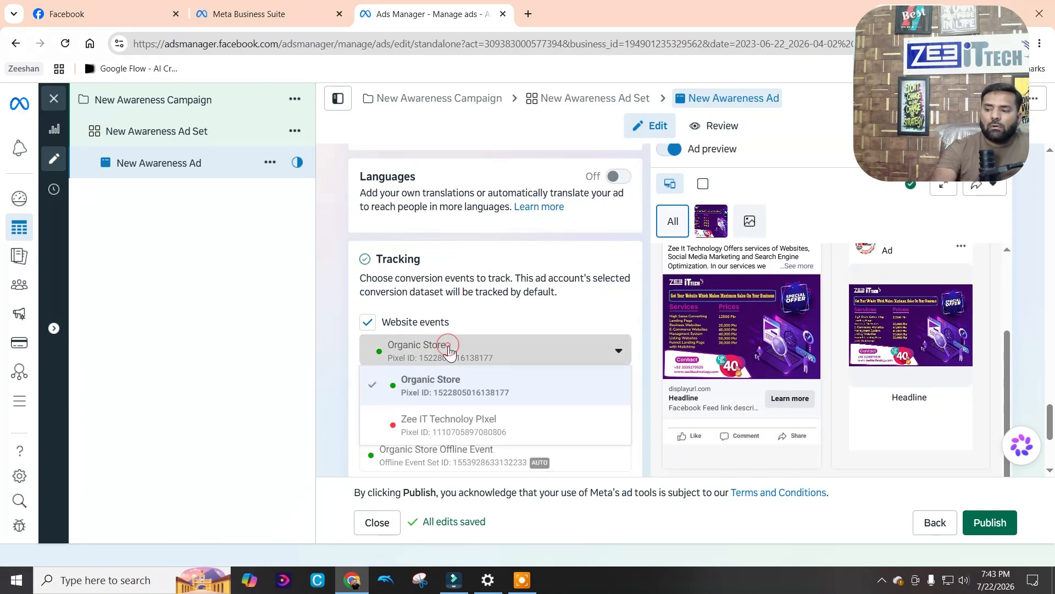
pyautogui.click(449, 351)
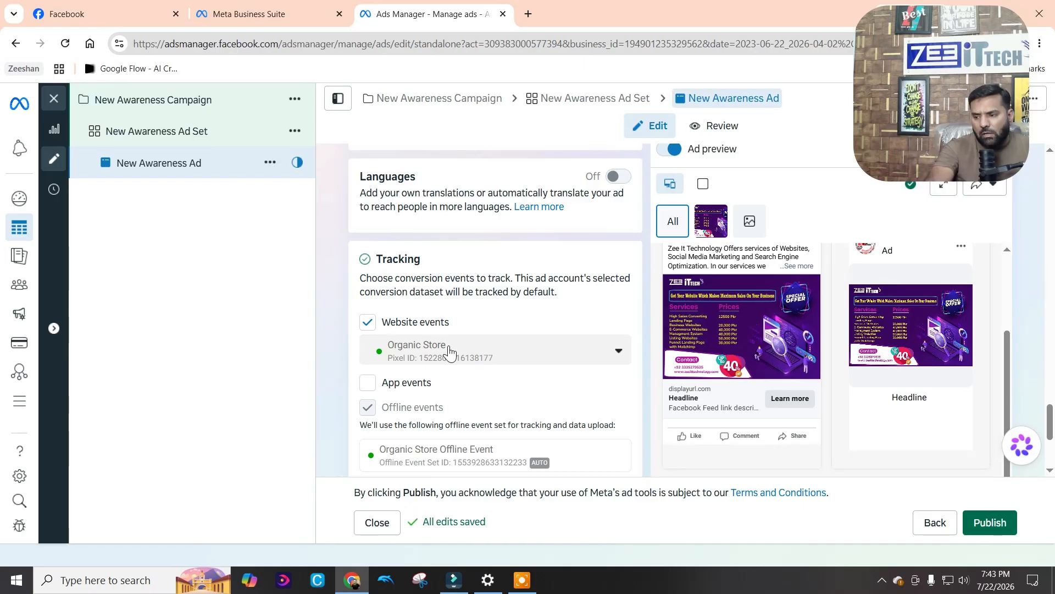
pyautogui.scroll(-1, 388, 371)
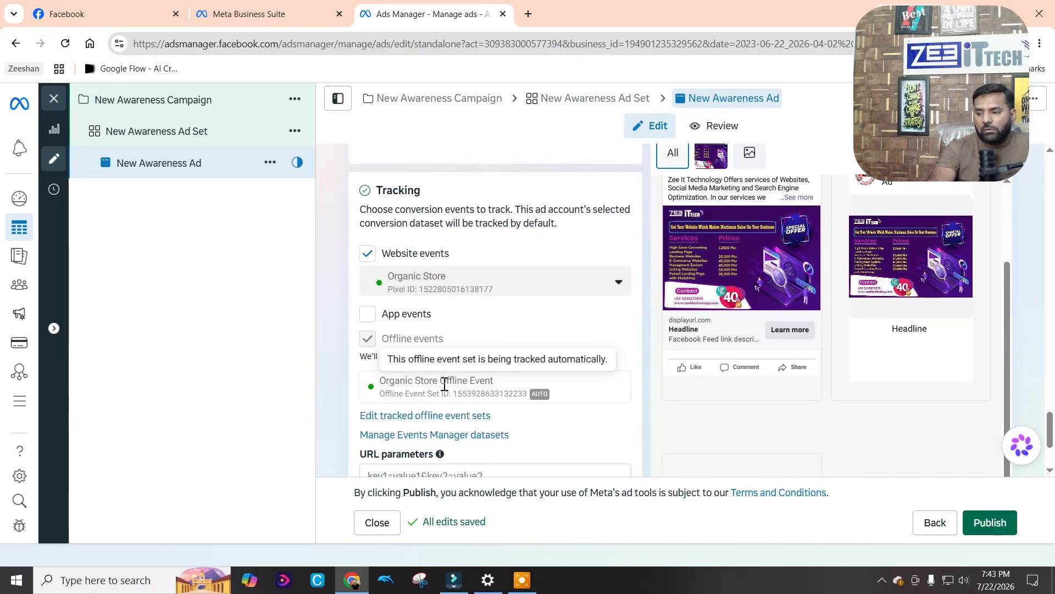
pyautogui.scroll(-3, 445, 384)
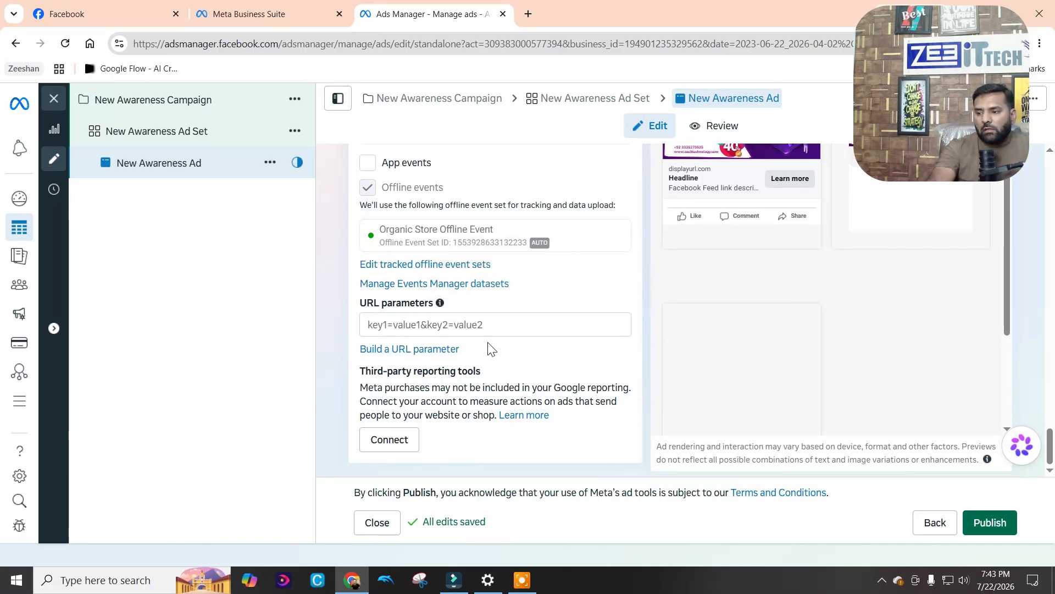
# Open the URL parameter builder from the Tracking section and set the Campaign source to instagram
pyautogui.click(421, 331)
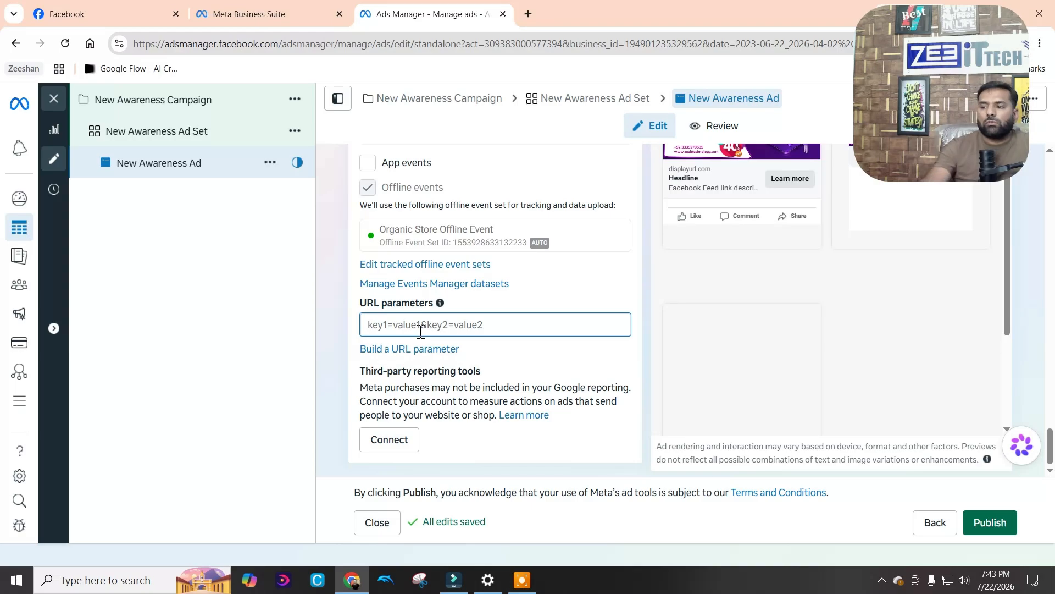
pyautogui.click(420, 349)
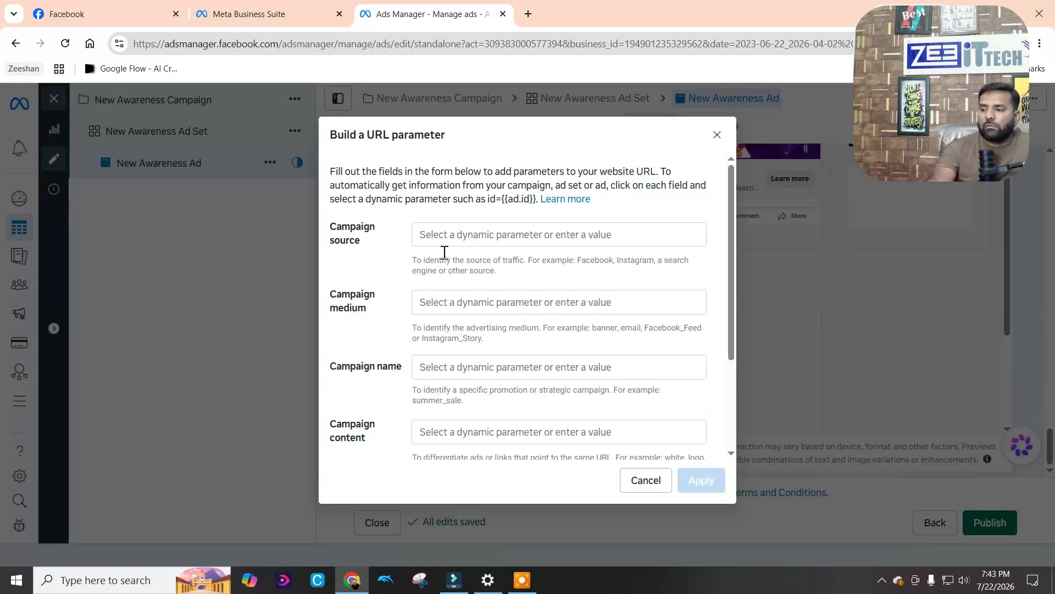
pyautogui.click(498, 231)
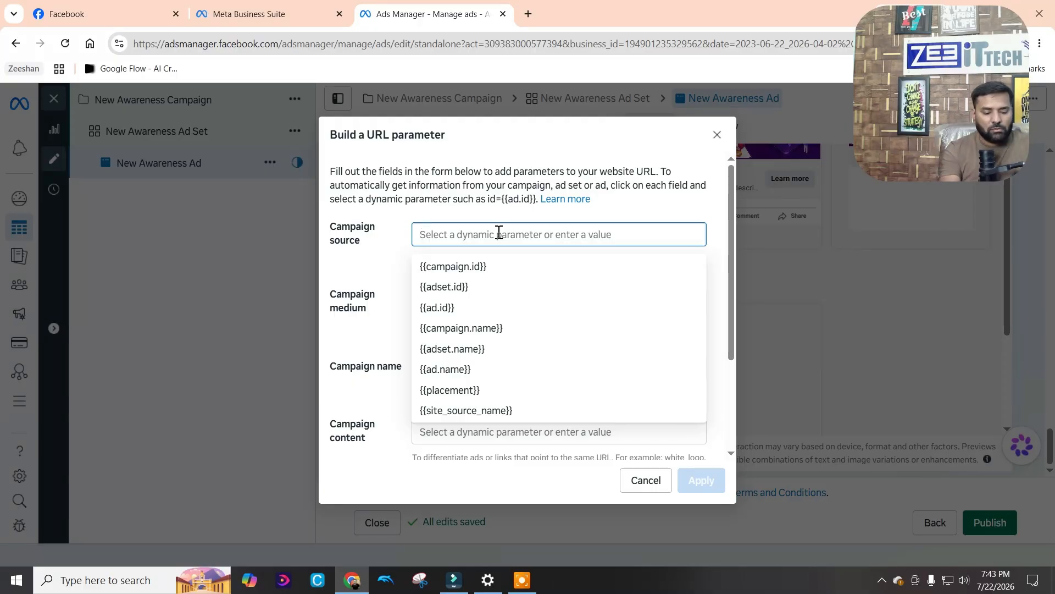
pyautogui.write('f')
pyautogui.press('BackSpace')
pyautogui.write('instagram')
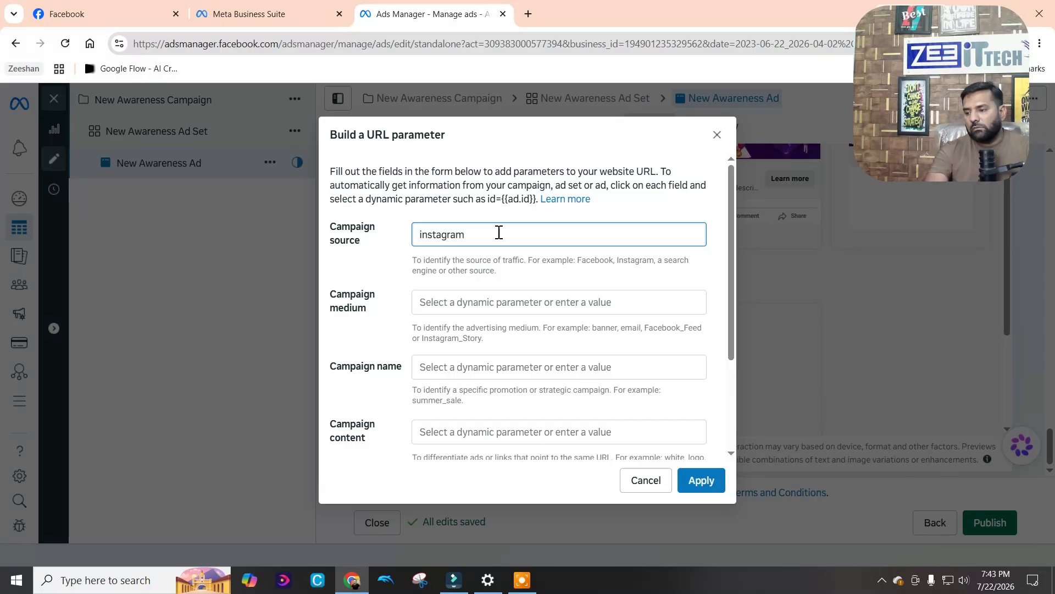
# Look through the dynamic parameter suggestions for the Campaign medium, Campaign name and Campaign content fields
pyautogui.click(502, 307)
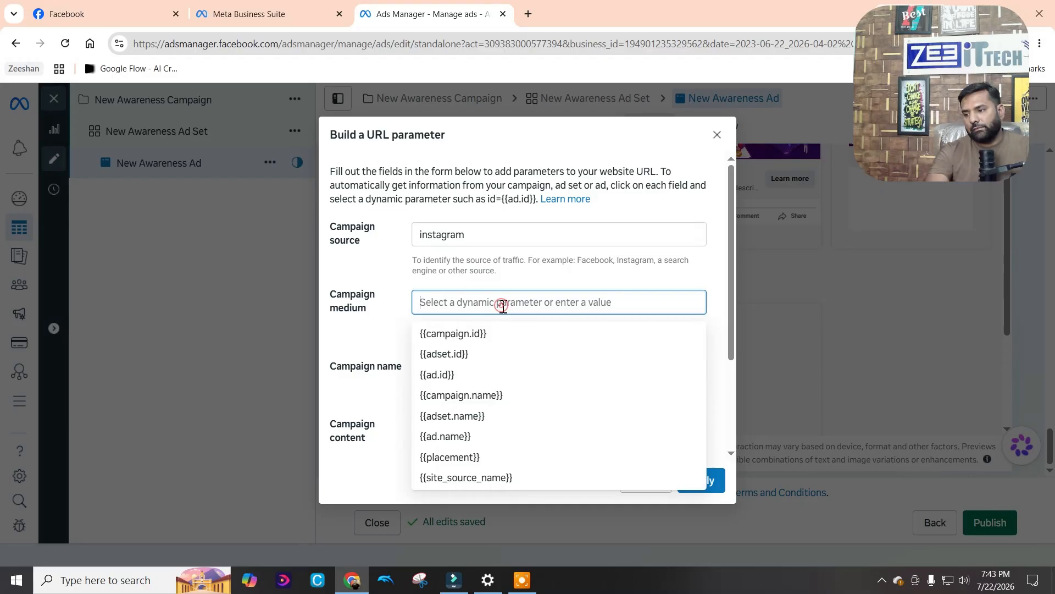
pyautogui.click(502, 236)
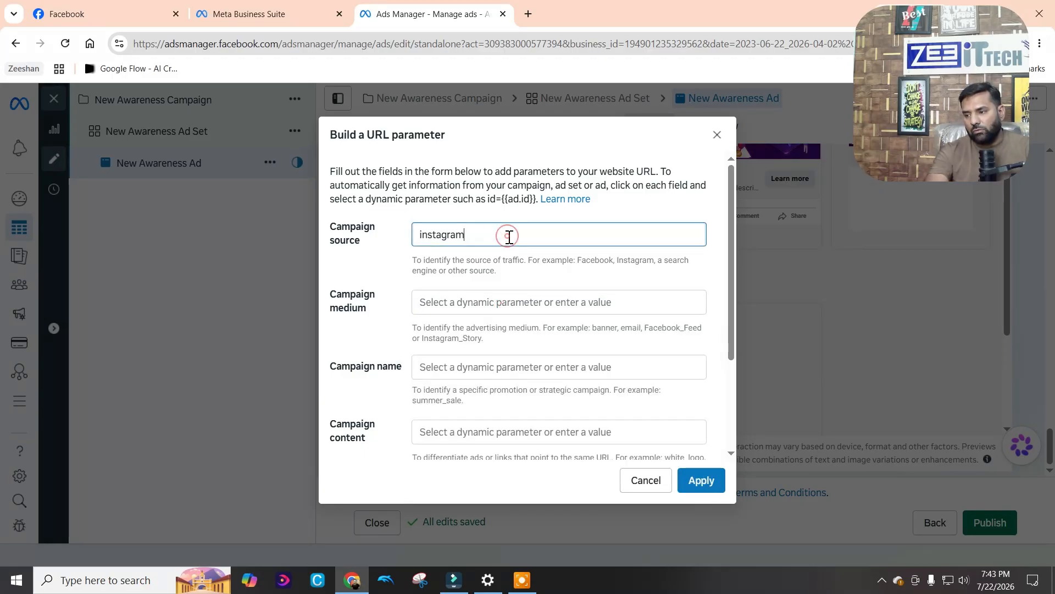
pyautogui.click(529, 367)
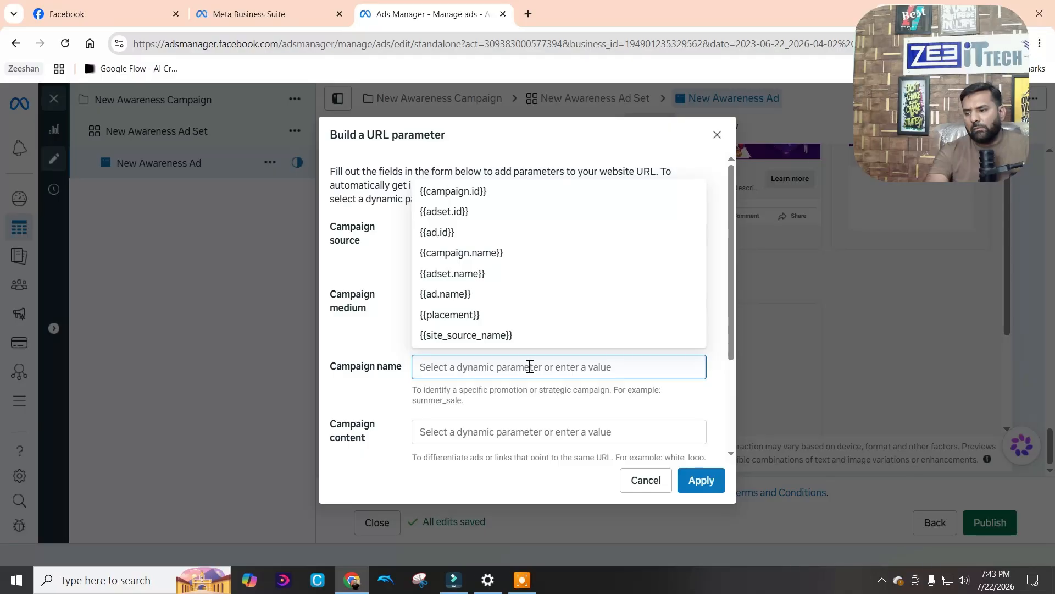
pyautogui.click(518, 422)
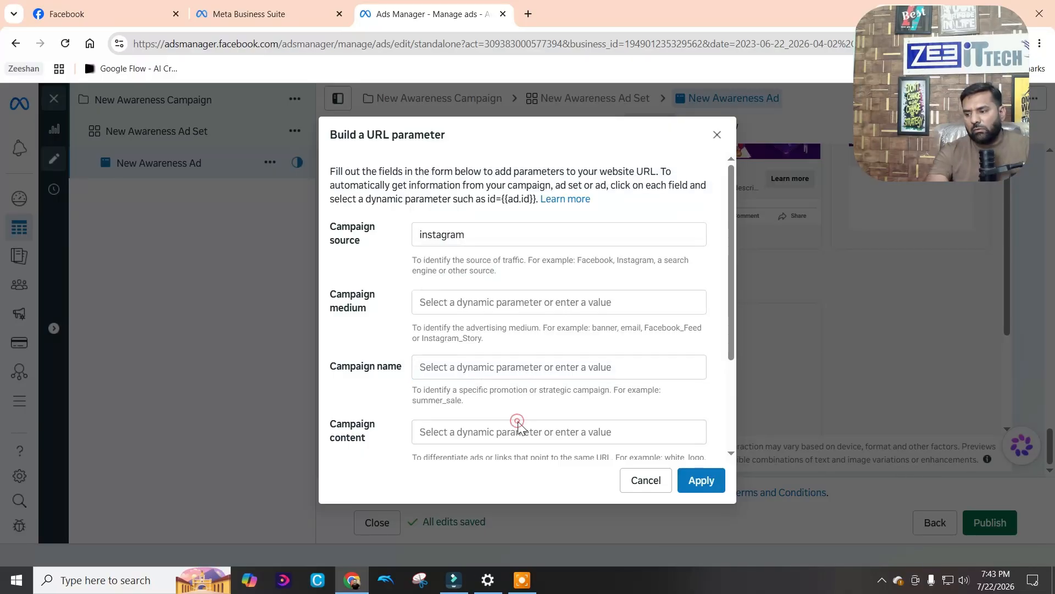
pyautogui.click(517, 433)
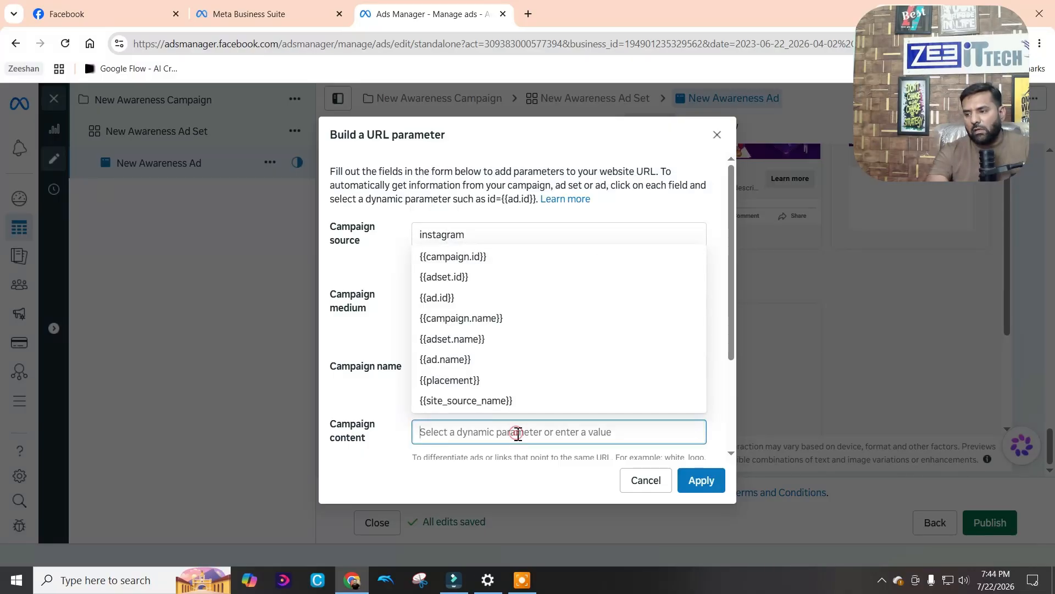
pyautogui.click(365, 469)
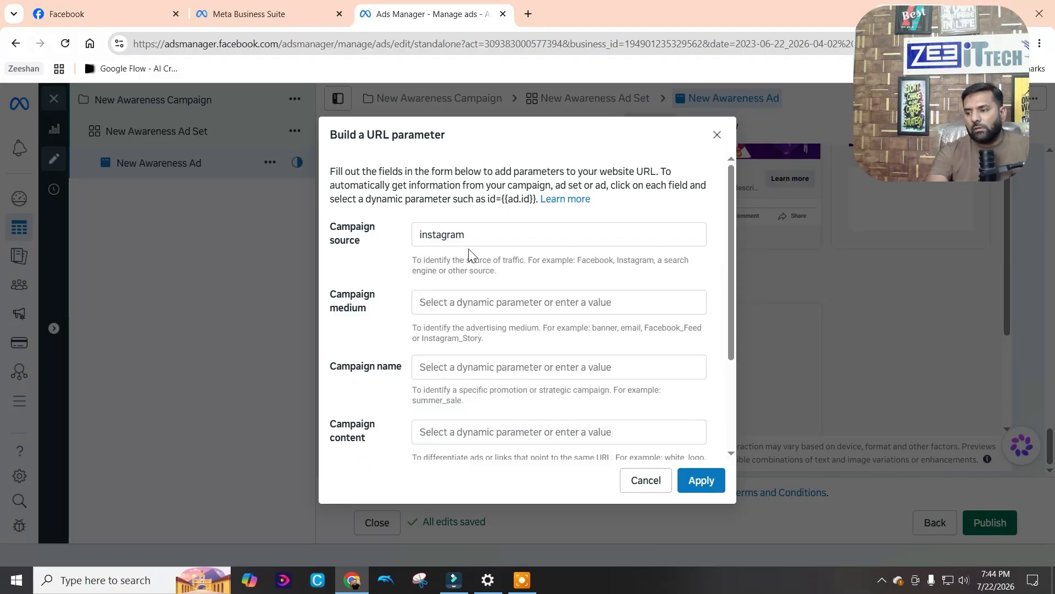
# Set the Campaign name parameter to T-shirts and check the parameter preview
pyautogui.click(515, 367)
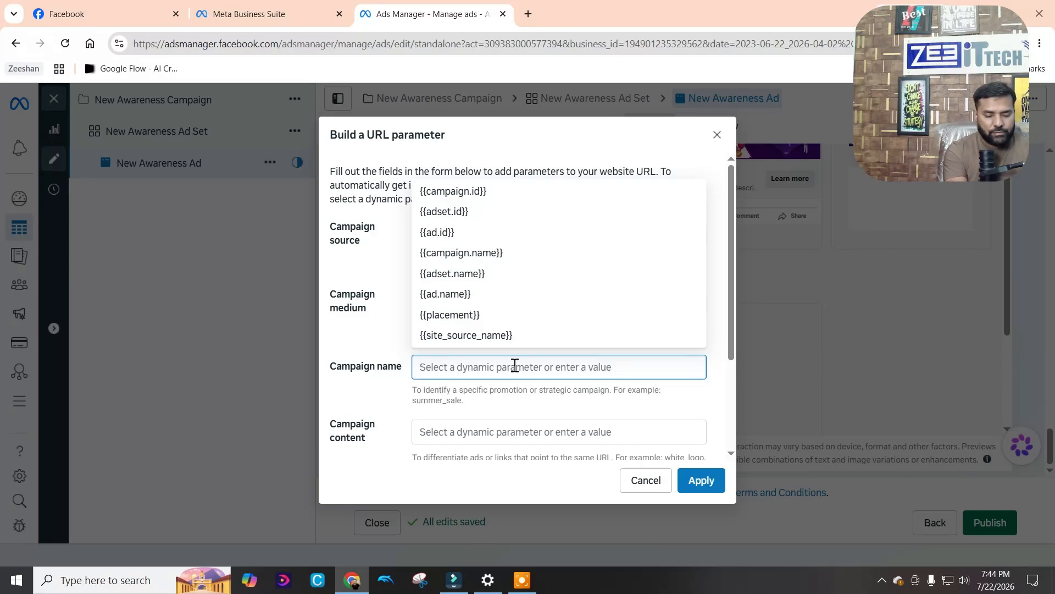
pyautogui.write('T-shirt')
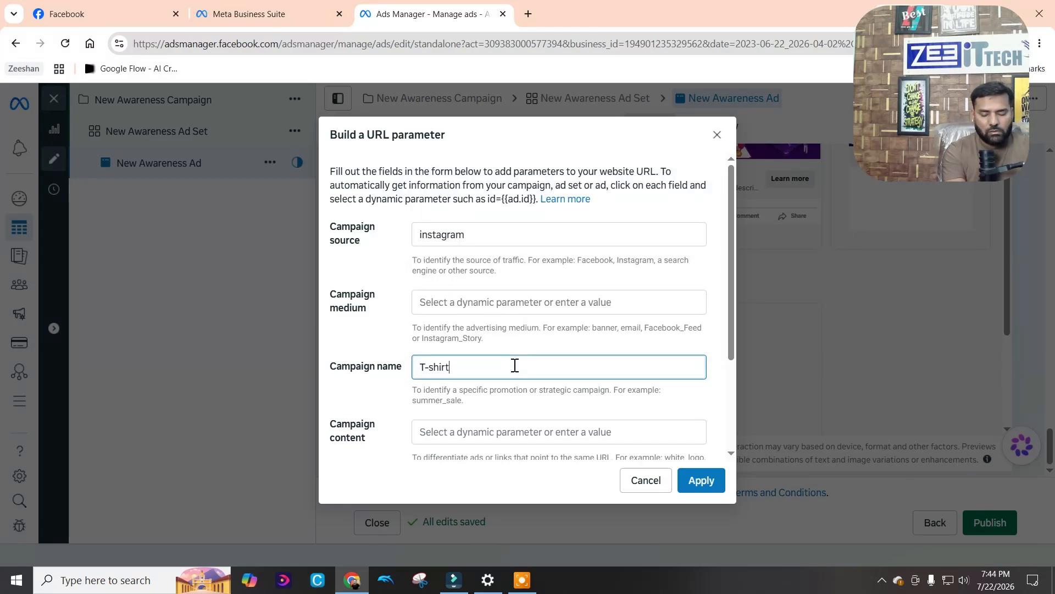
pyautogui.write('s')
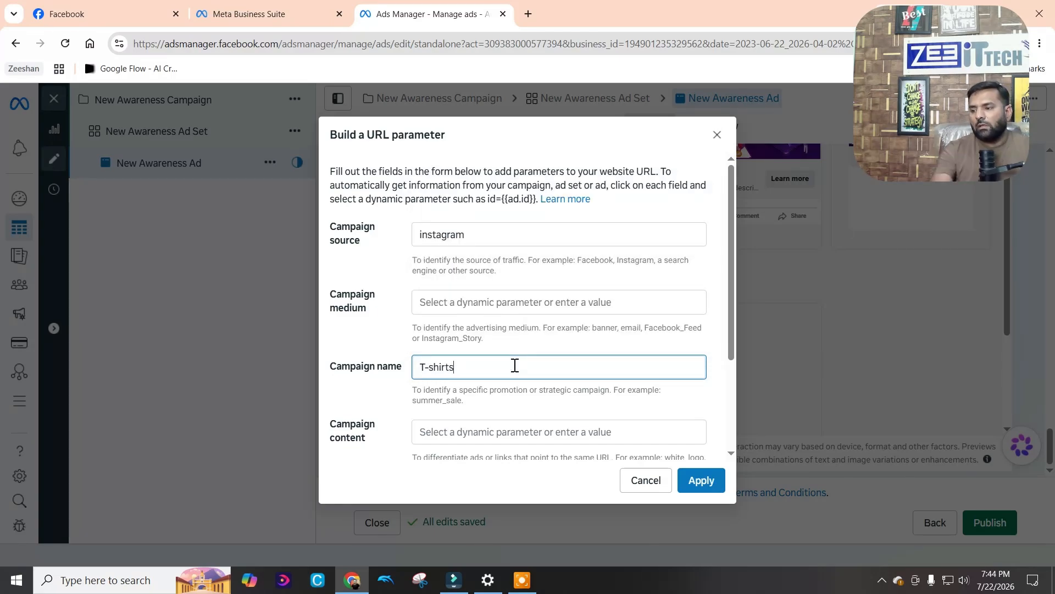
pyautogui.scroll(-3, 593, 414)
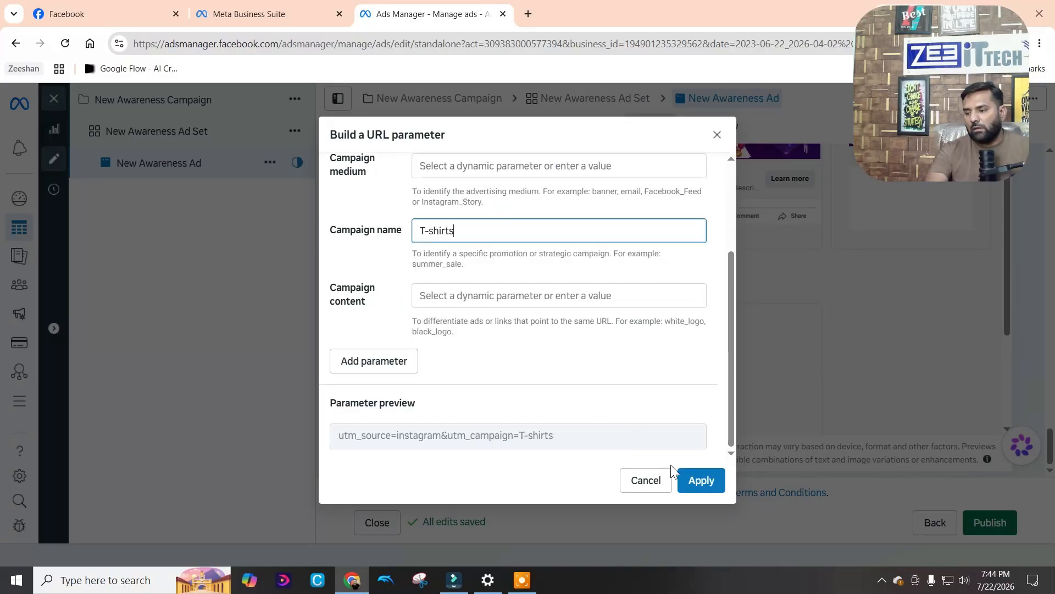
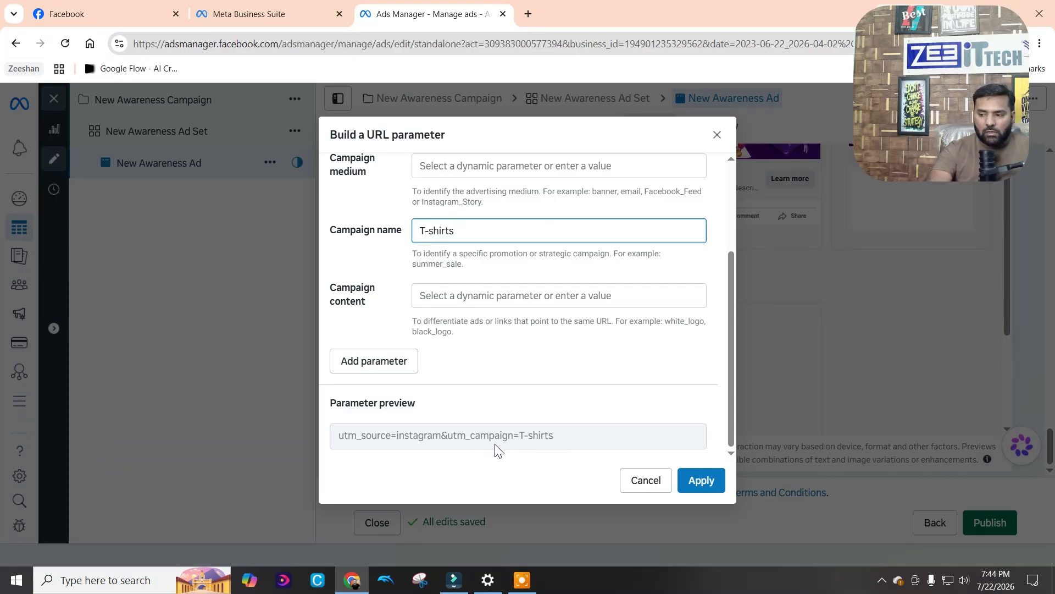
# Replace the Campaign source value with the person's first name
pyautogui.scroll(3, 523, 447)
pyautogui.click(476, 236)
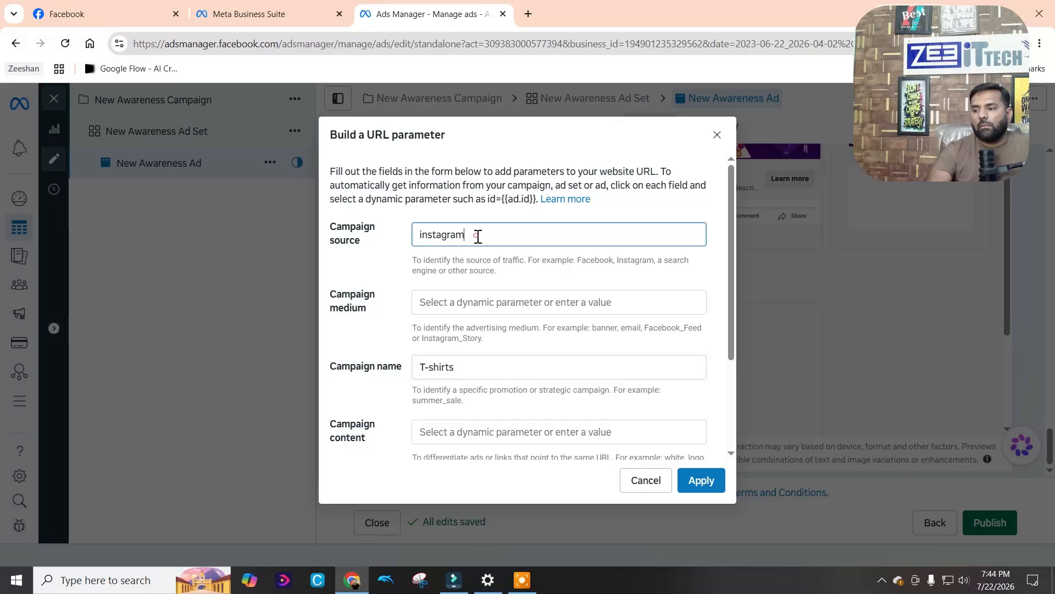
pyautogui.doubleClick(476, 236)
pyautogui.write('ze')
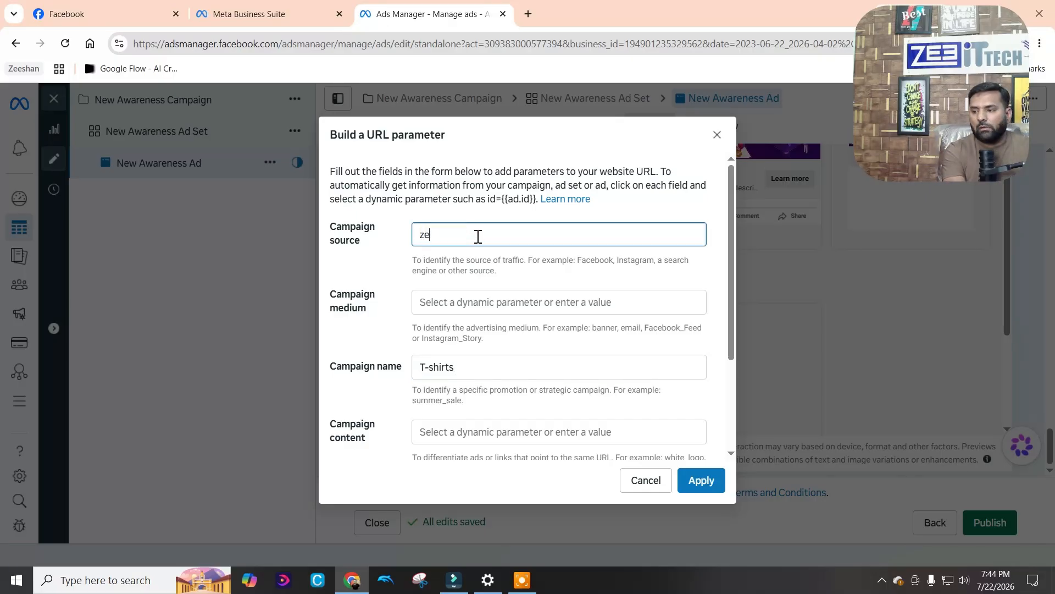
pyautogui.write('eshan')
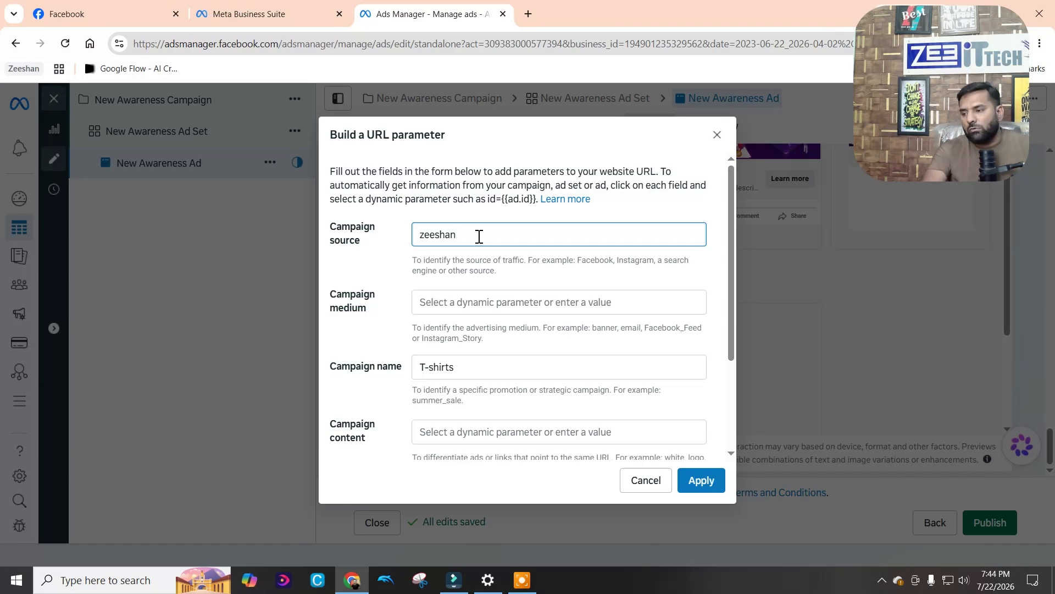
# Check the parameter preview, cancel the URL parameter builder without applying it, and publish the New Awareness Ad
pyautogui.scroll(-3, 479, 236)
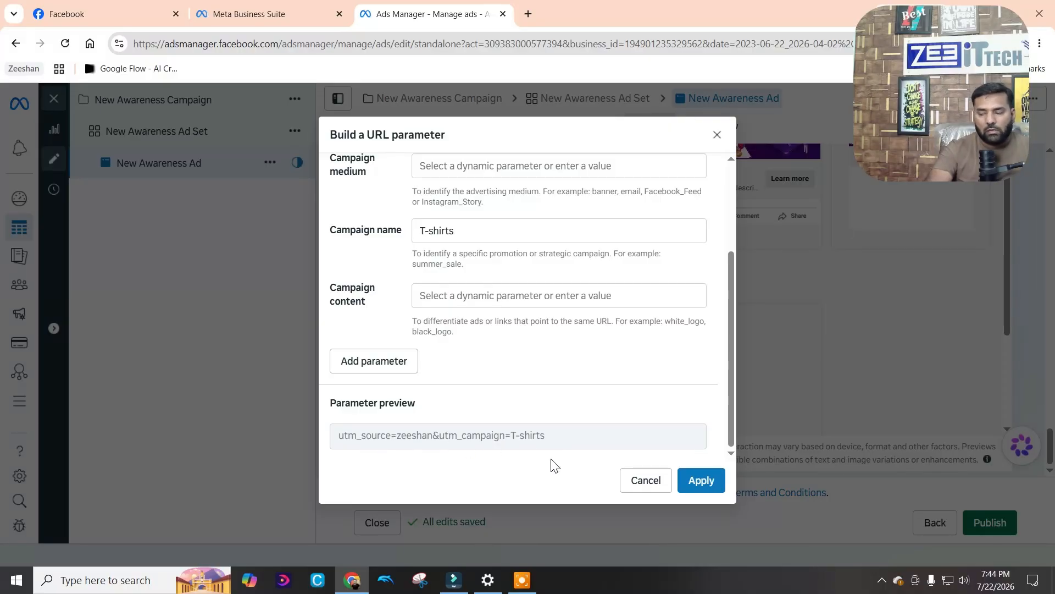
pyautogui.click(637, 480)
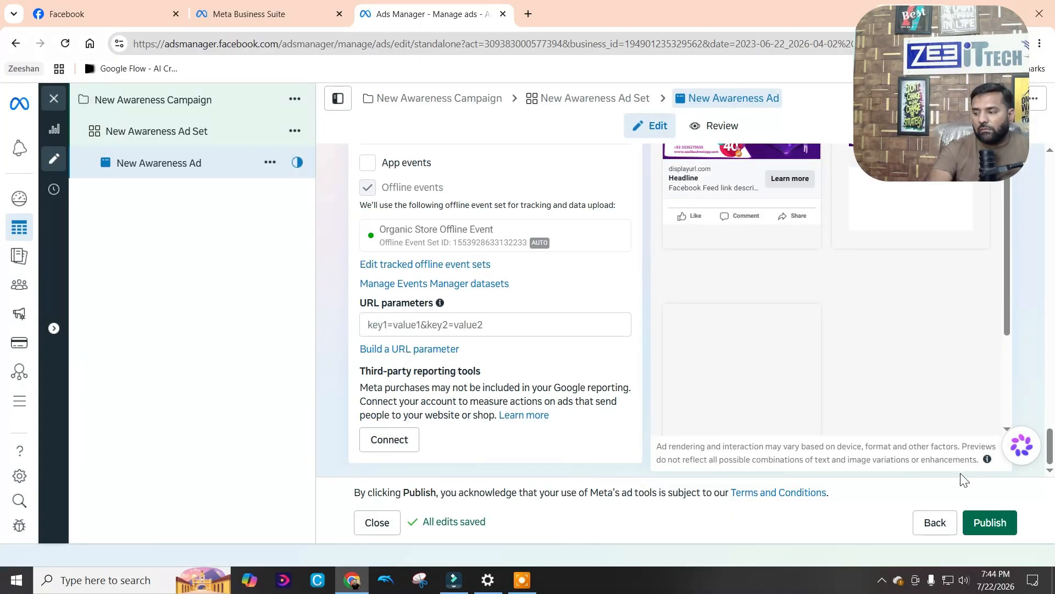
pyautogui.click(996, 525)
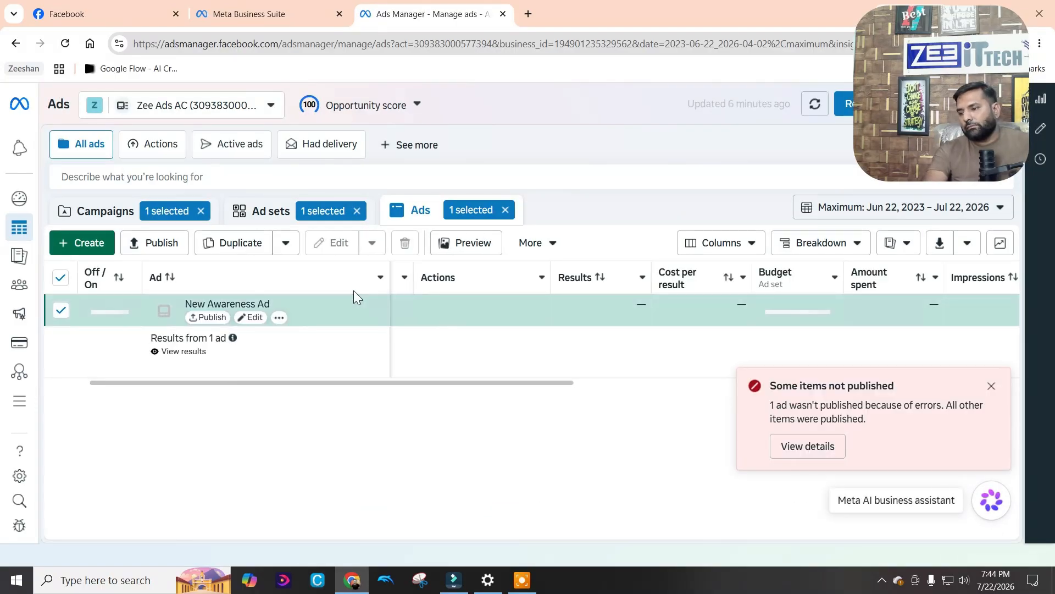
# In the campaigns list, turn off New Sales Campaign and New Awareness Campaign, and dismiss the publish notification
pyautogui.click(138, 213)
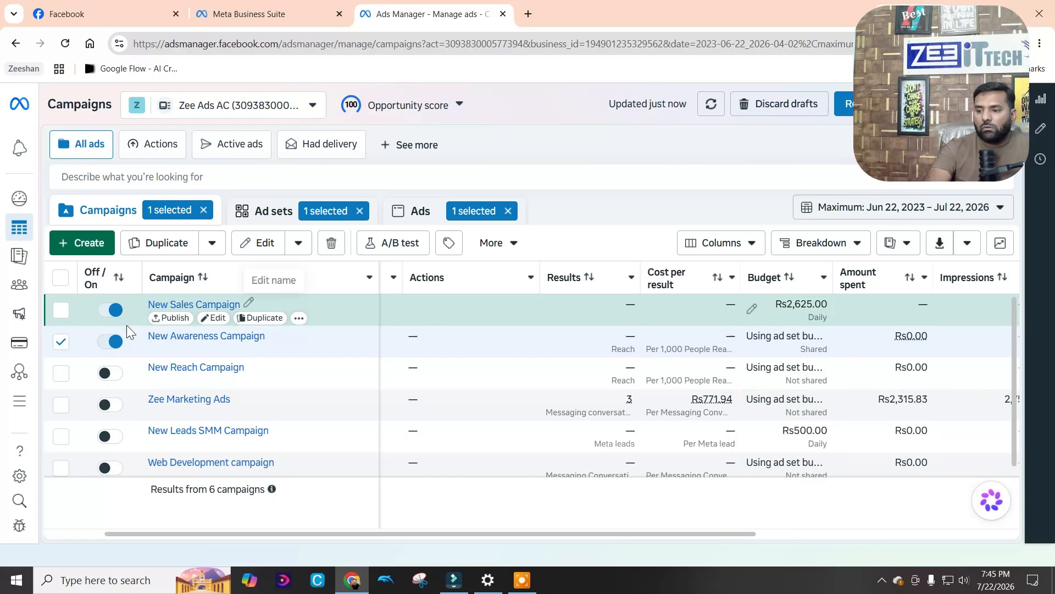
pyautogui.click(109, 311)
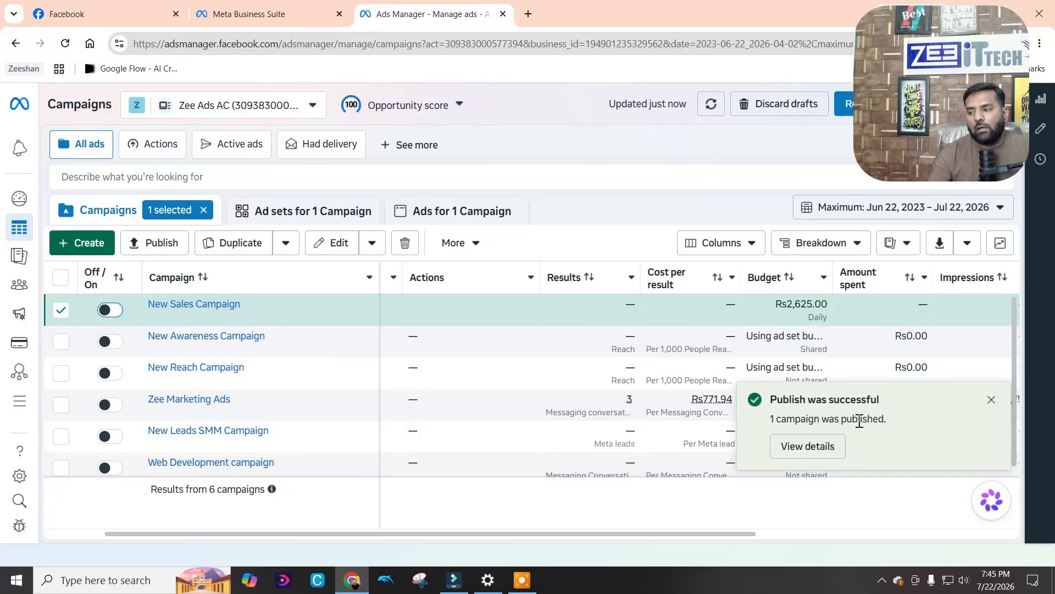
pyautogui.click(990, 400)
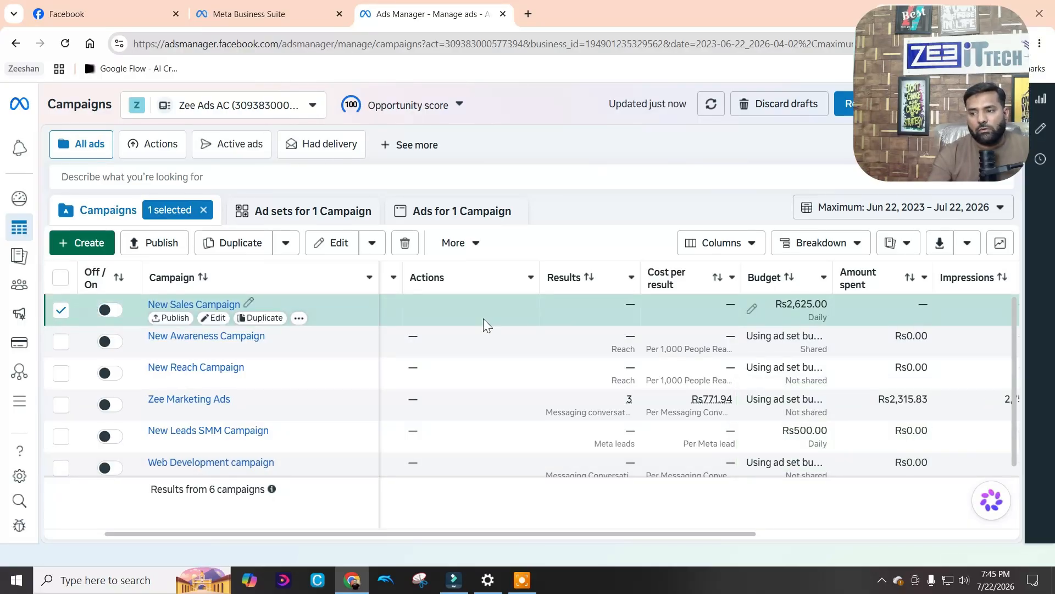